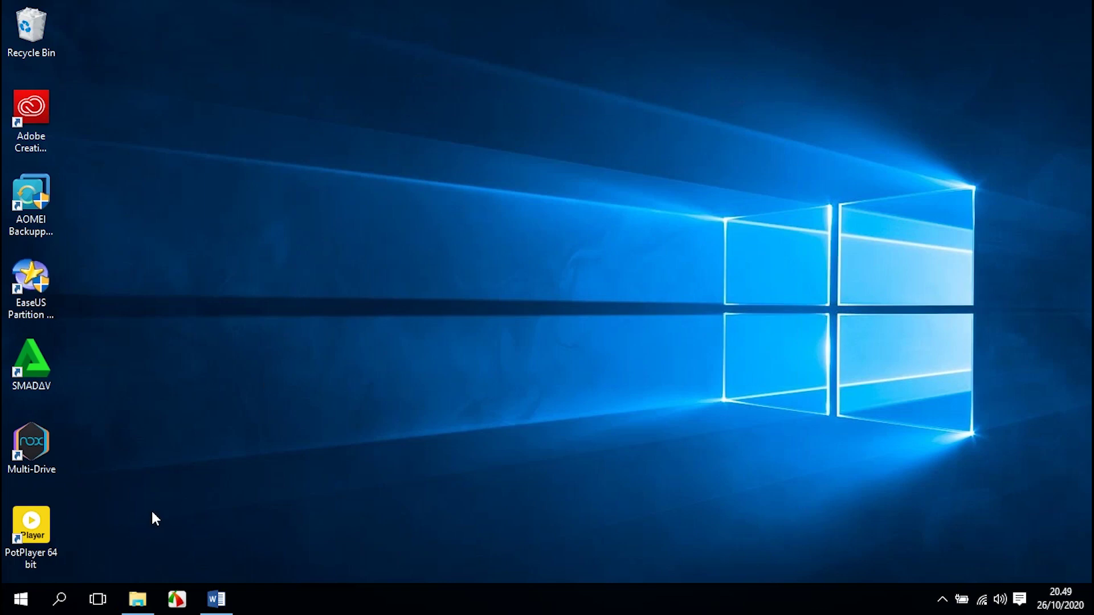
# - Open Google Chrome, replace the restored search page with a fresh tab and go to quizizz.com
pyautogui.click(21, 597)
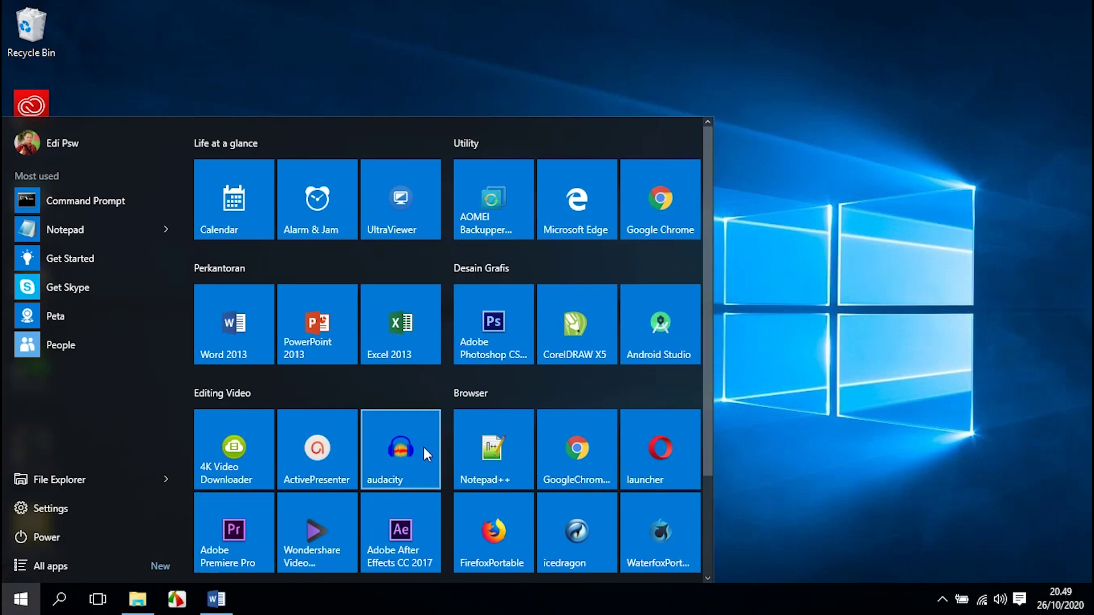
pyautogui.click(559, 449)
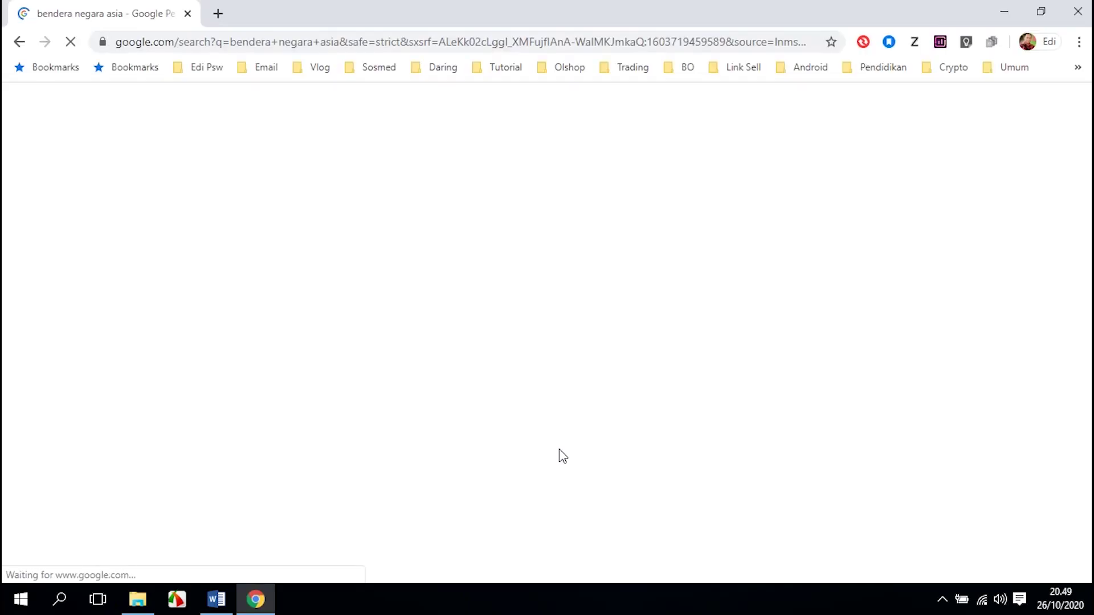
pyautogui.click(218, 14)
pyautogui.click(187, 13)
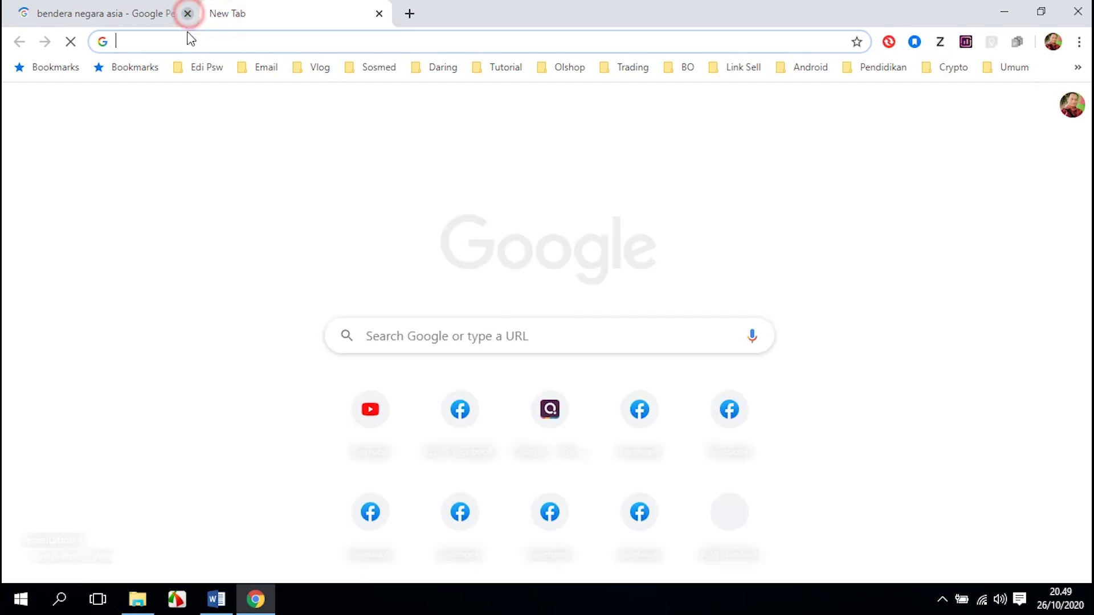
pyautogui.click(184, 40)
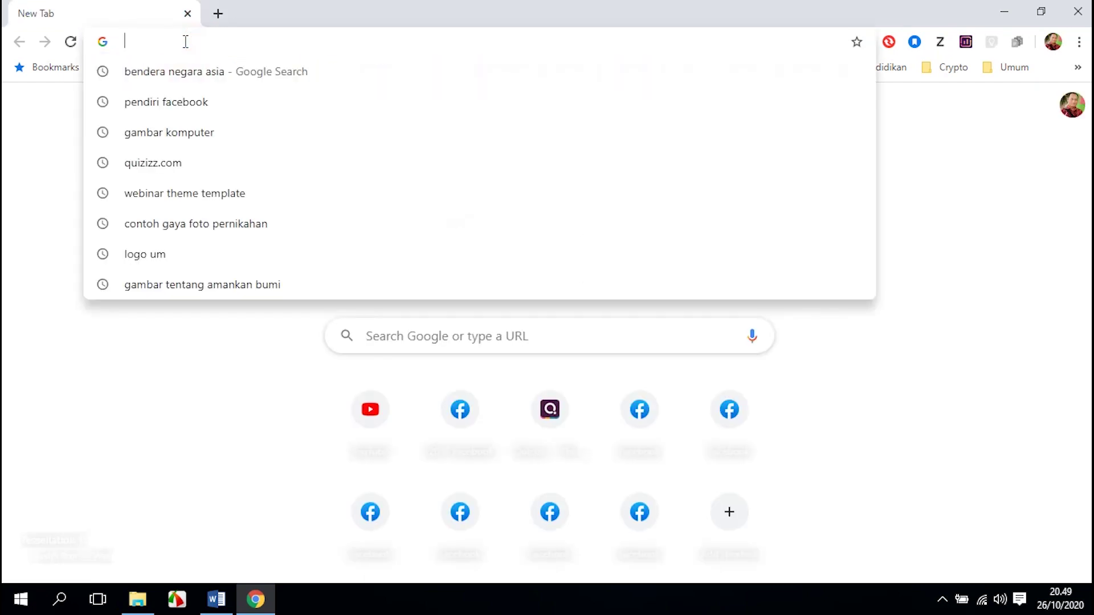
pyautogui.write('quizizz.com')
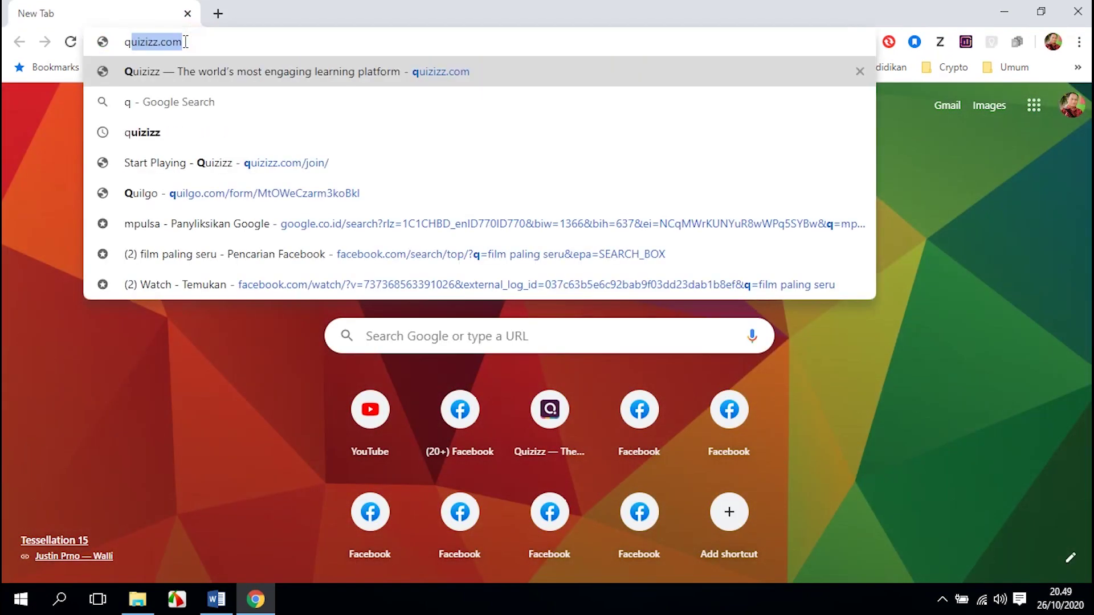
pyautogui.press('Right')
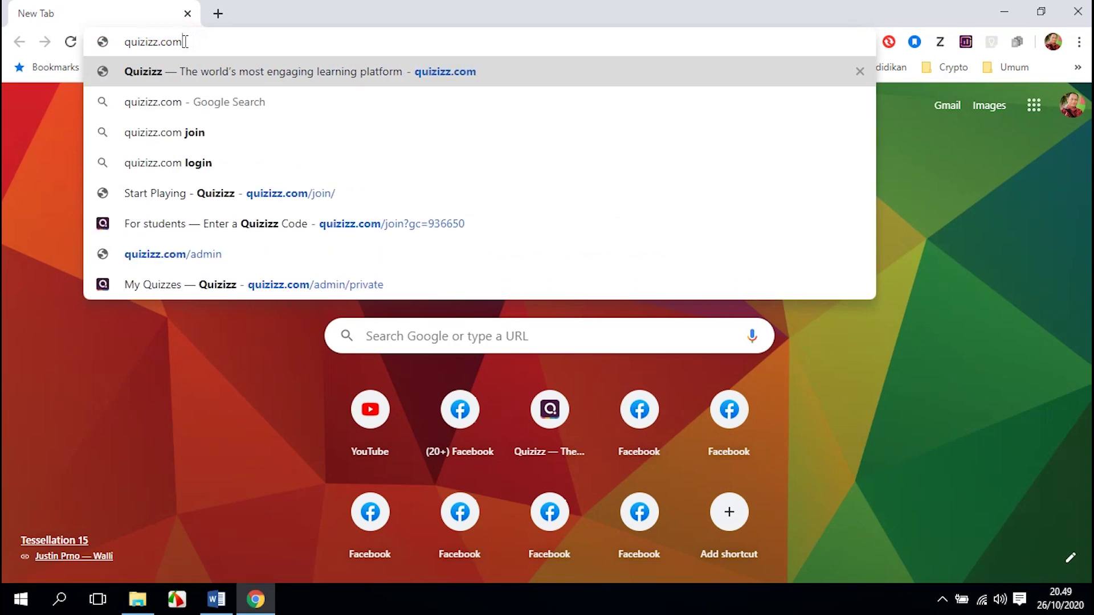
pyautogui.press('Return')
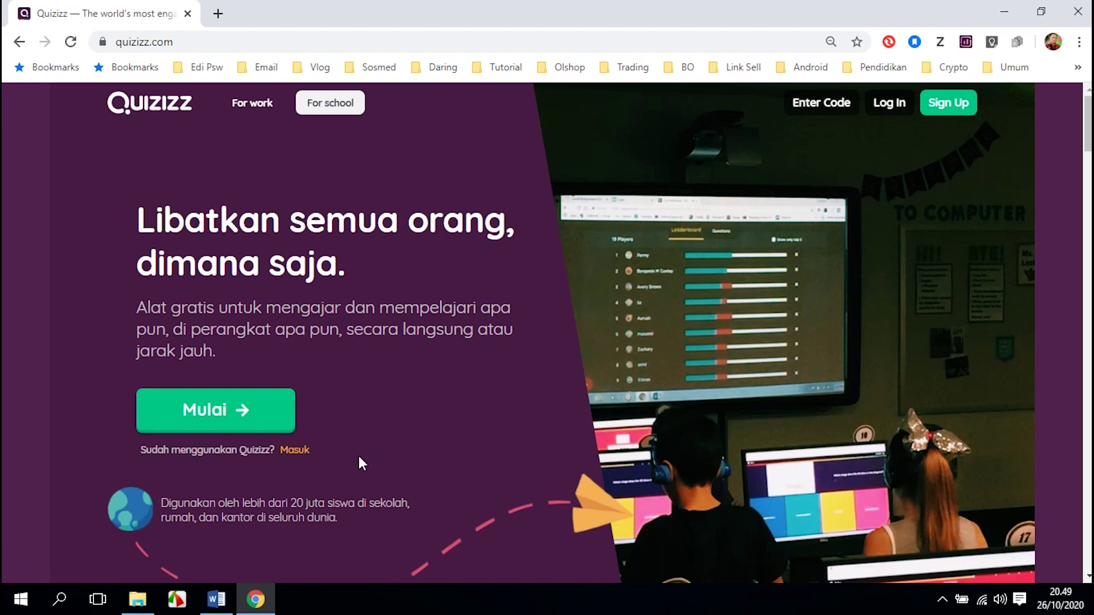
# - Log in to Quizizz with the teacher's existing Google account
pyautogui.click(295, 450)
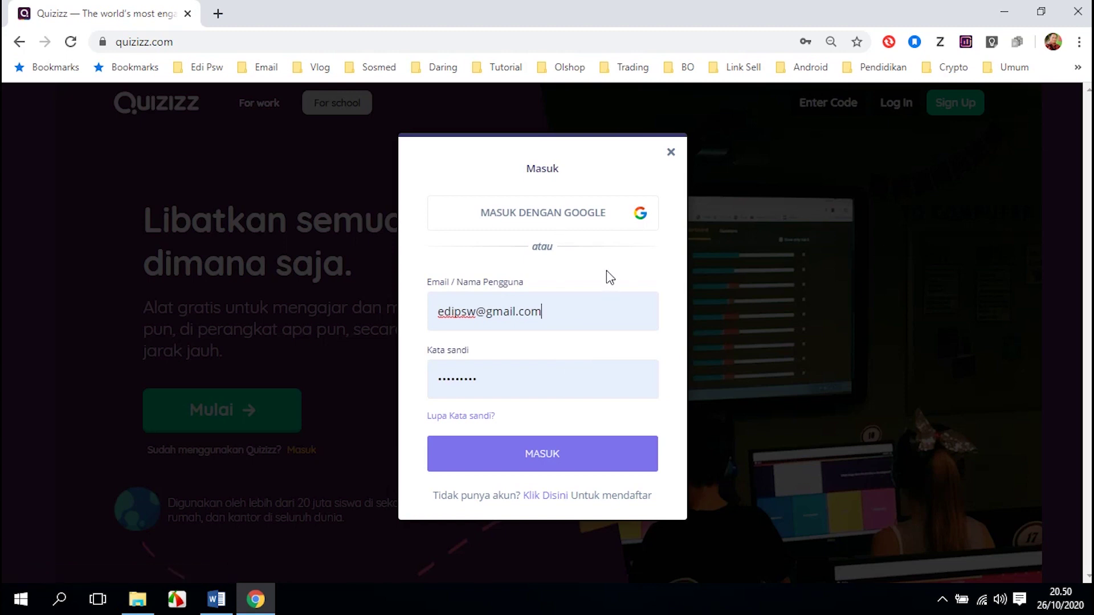
pyautogui.click(546, 215)
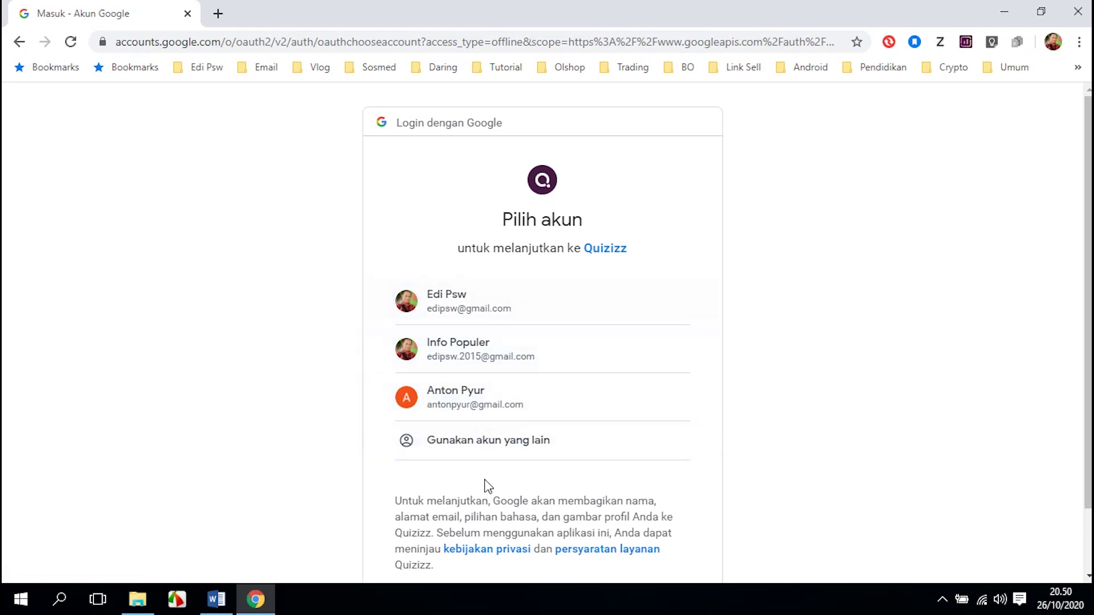
pyautogui.click(500, 305)
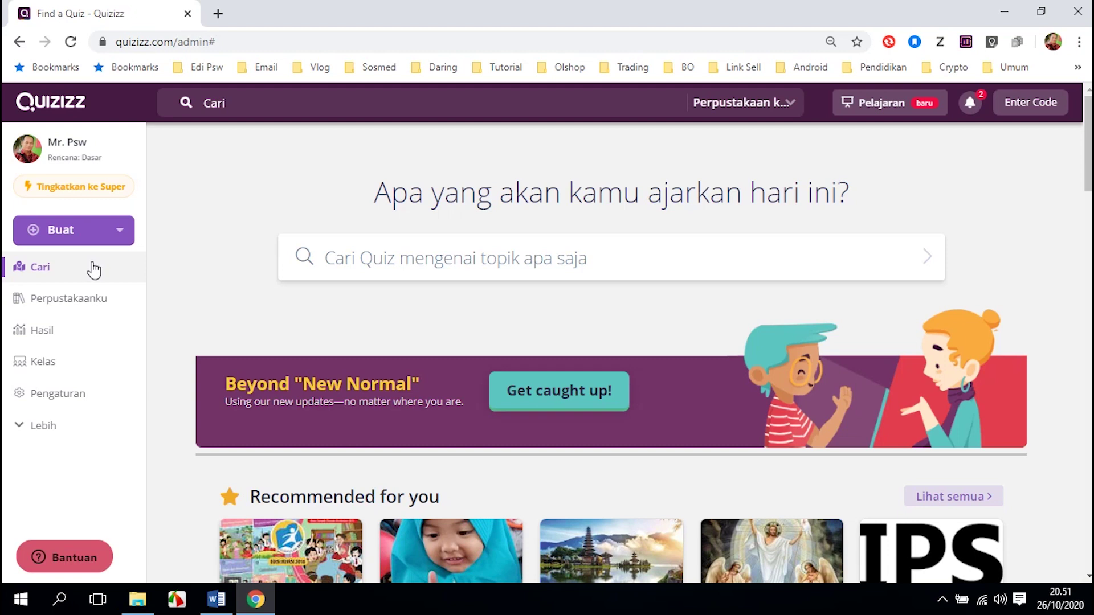
# - Tour the Quizizz account's library, results, classes and settings pages
pyautogui.click(73, 300)
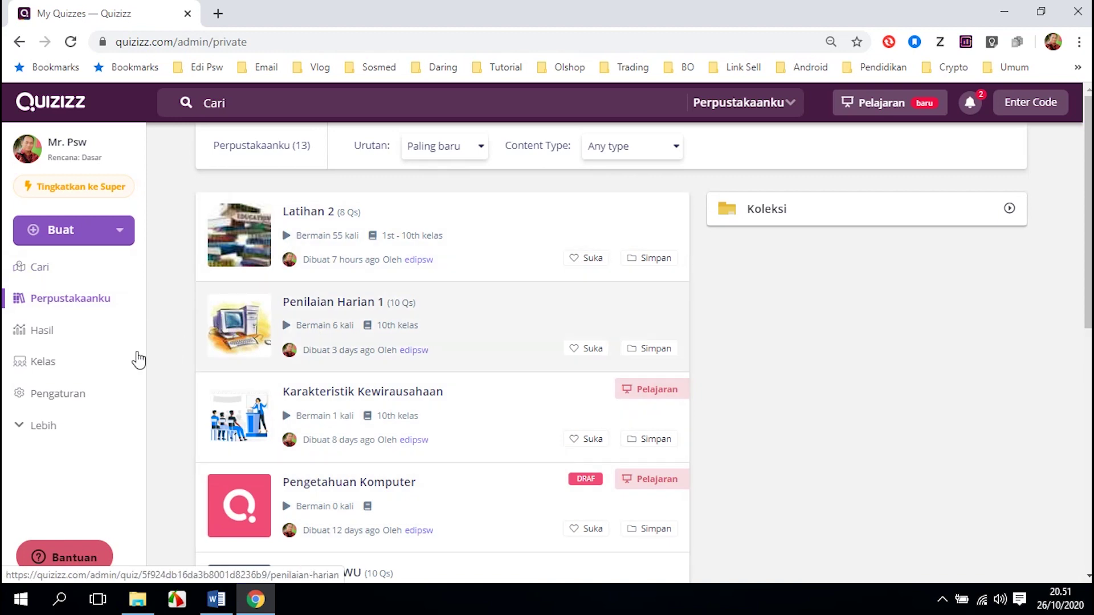
pyautogui.click(68, 336)
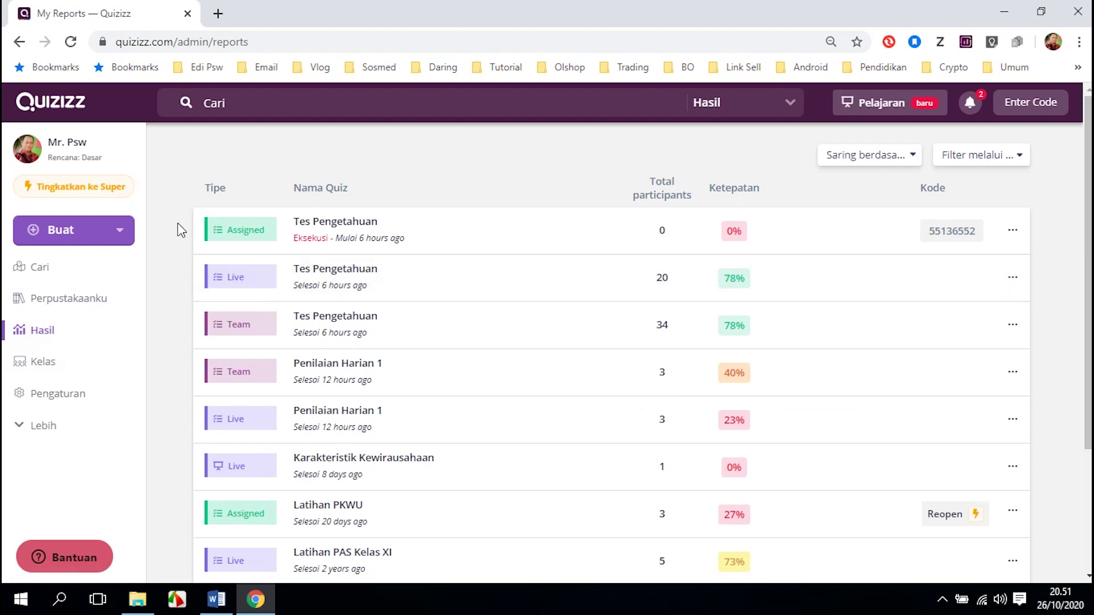
pyautogui.click(69, 370)
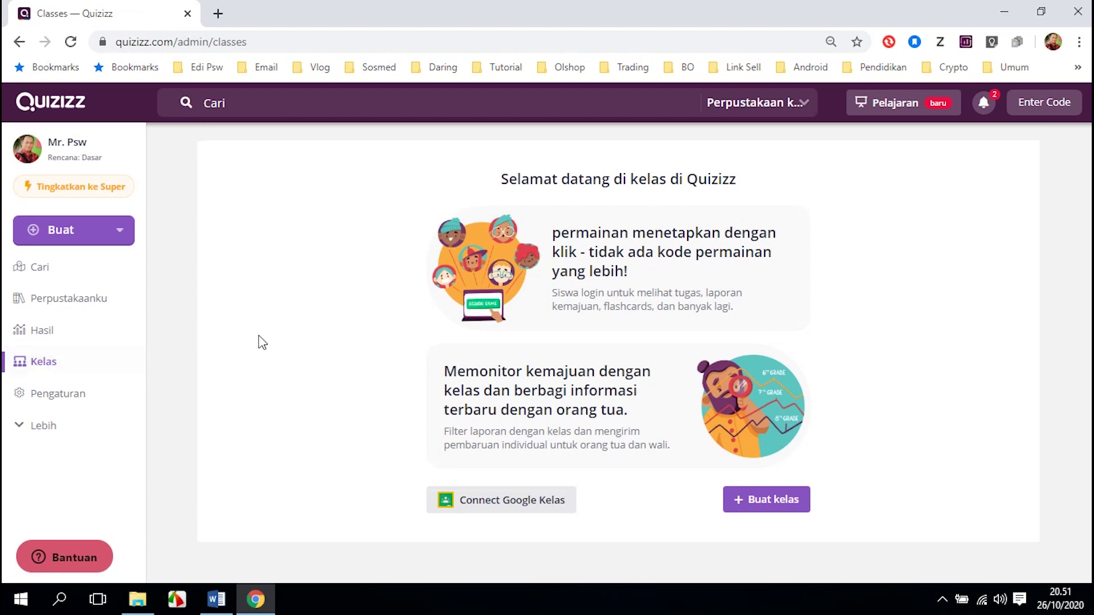
pyautogui.click(55, 396)
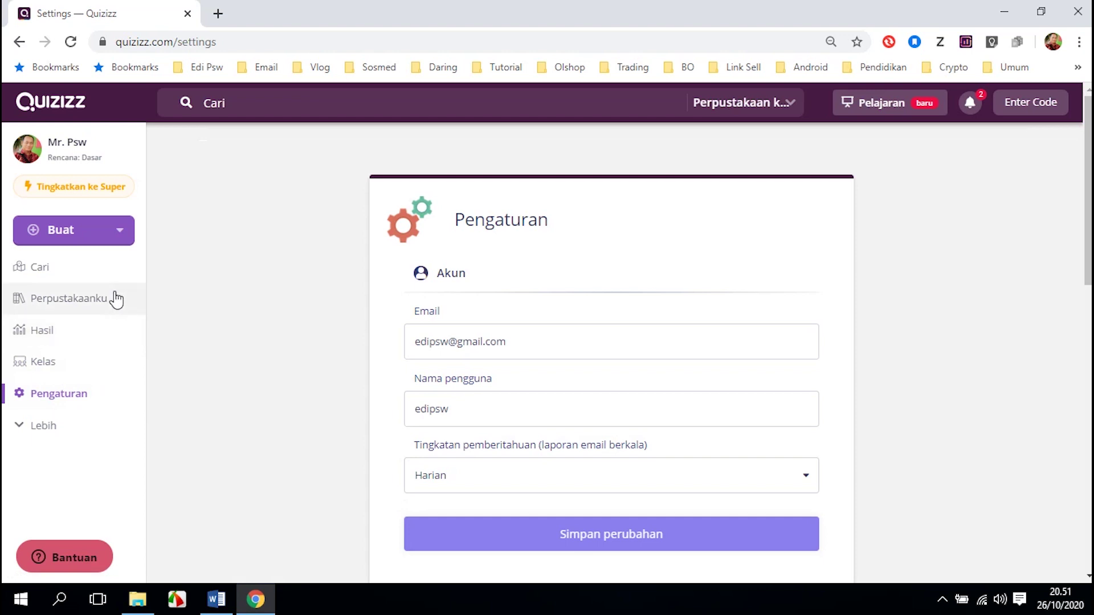
# - Return to the Perpustakaanku page and look through the whole list of saved quizzes
pyautogui.click(72, 296)
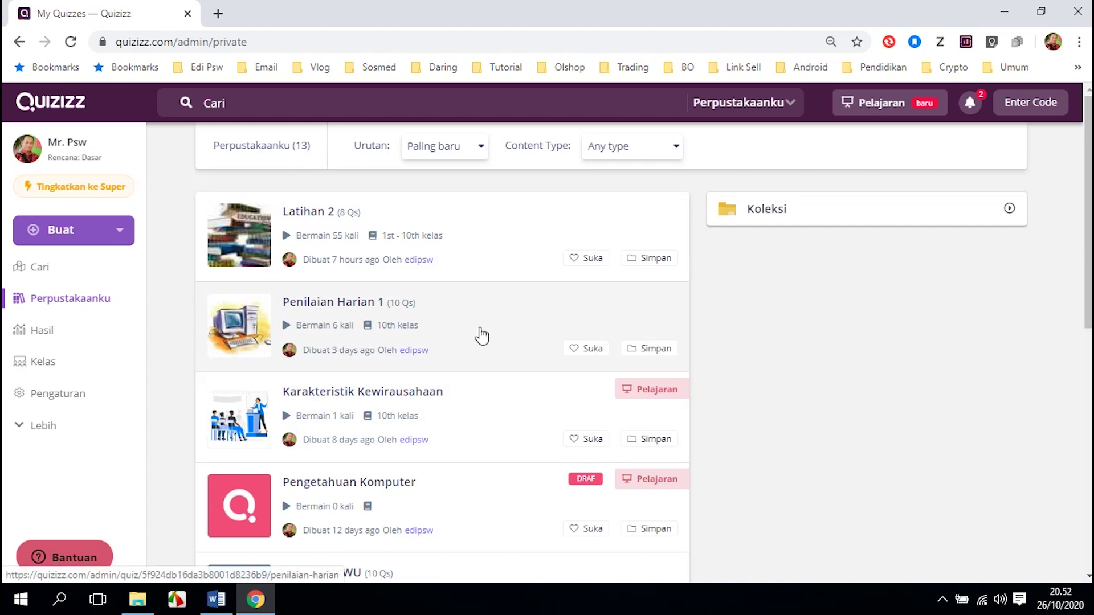
pyautogui.scroll(-5, 474, 341)
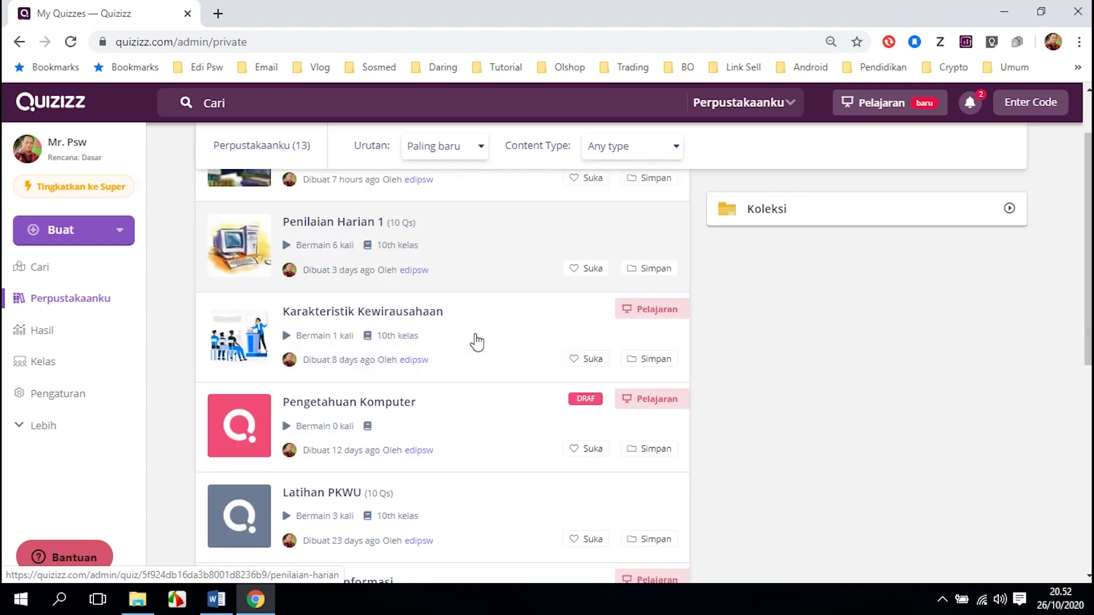
pyautogui.scroll(-4, 478, 342)
pyautogui.scroll(-4, 480, 344)
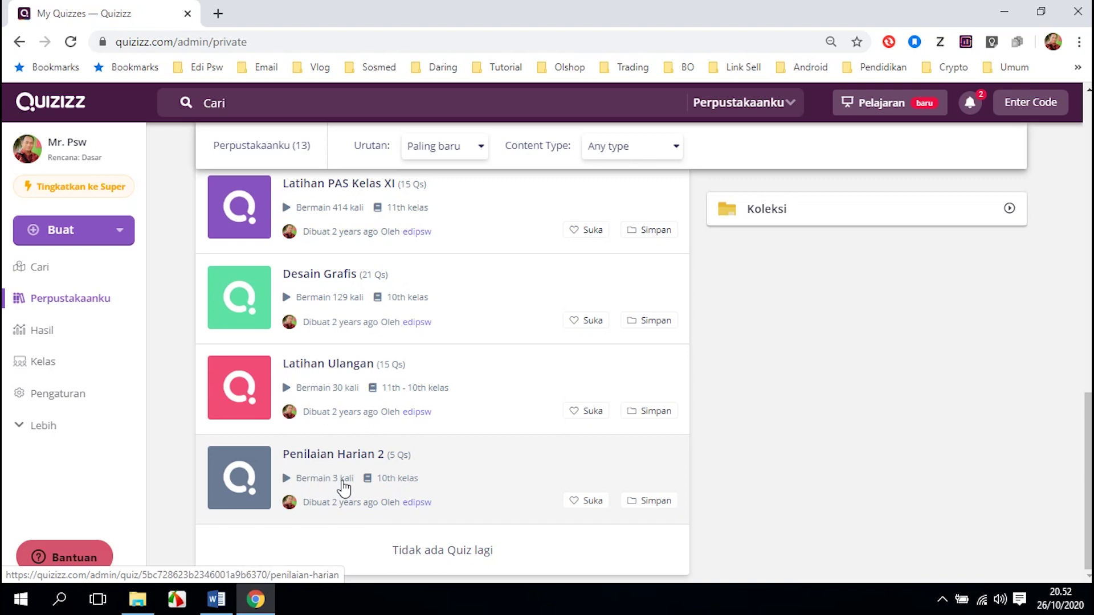
pyautogui.scroll(10, 361, 392)
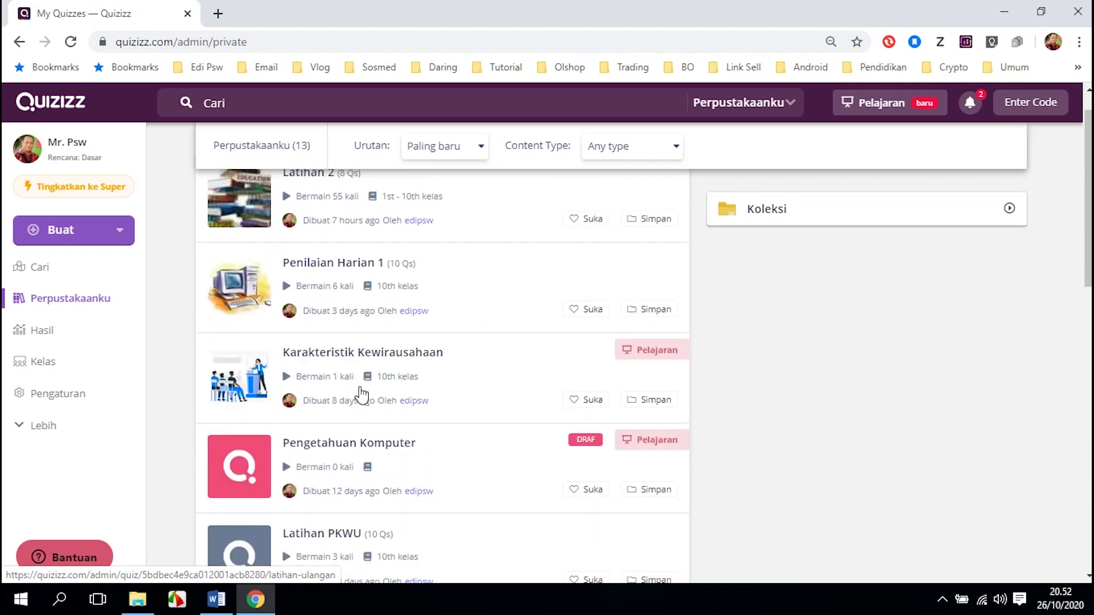
pyautogui.scroll(1, 361, 392)
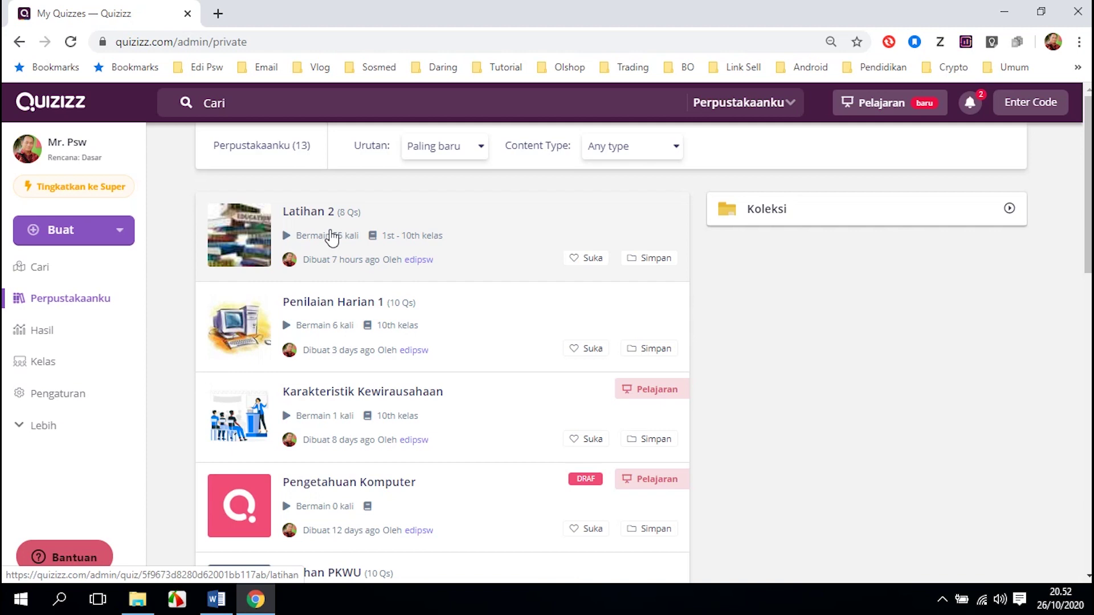
# - Start creating a new quiz and name it "Tes Pengetahuan Umum"
pyautogui.click(118, 233)
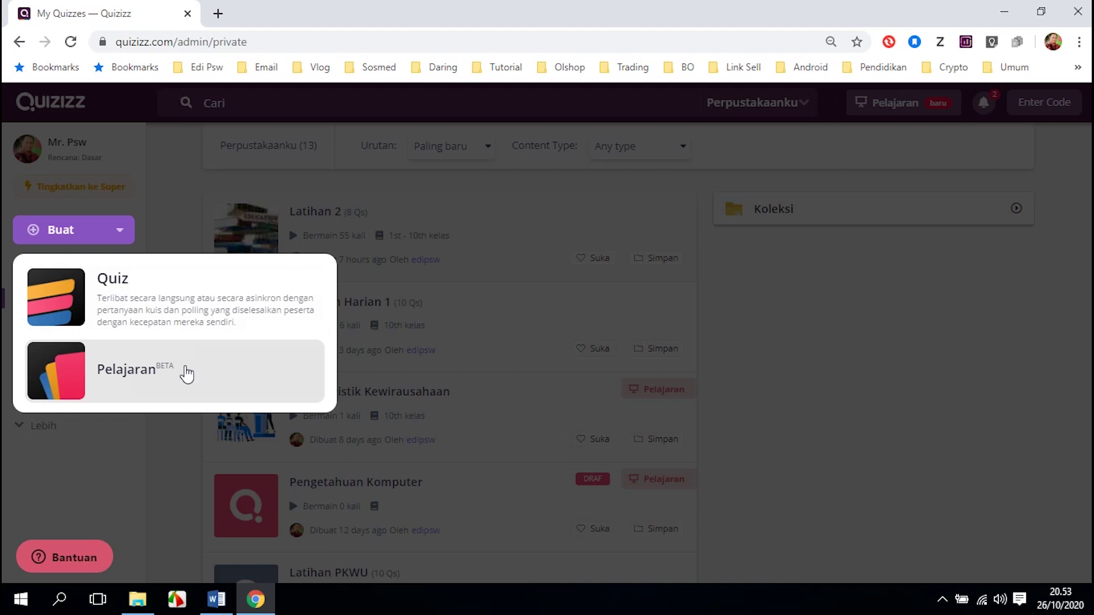
pyautogui.click(156, 296)
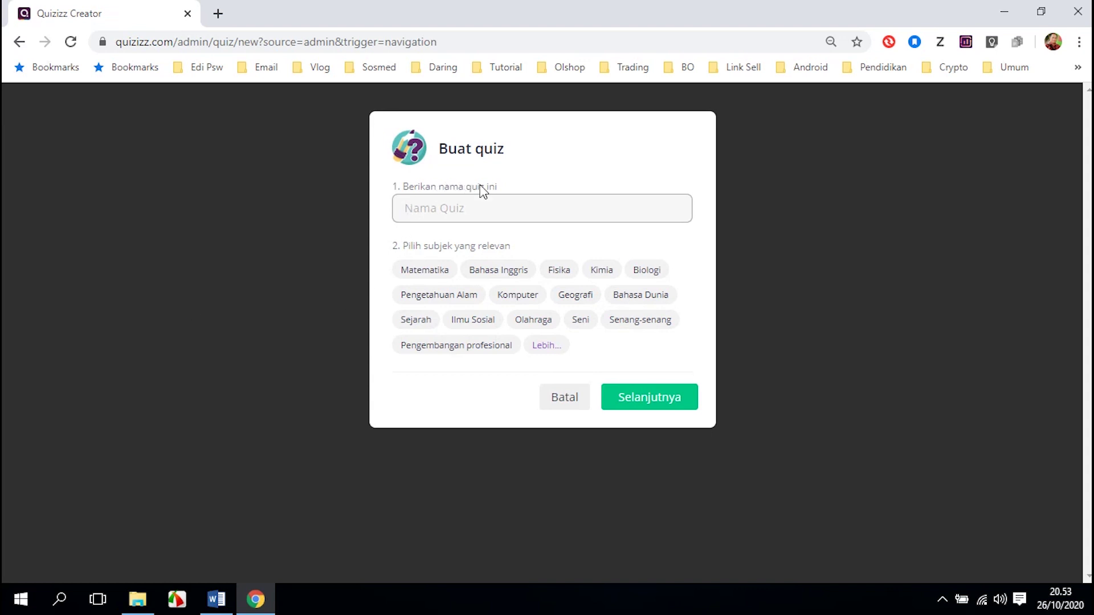
pyautogui.click(537, 206)
pyautogui.write('T')
pyautogui.press('BackSpace')
pyautogui.write('Tes Pengetahuan Umum')
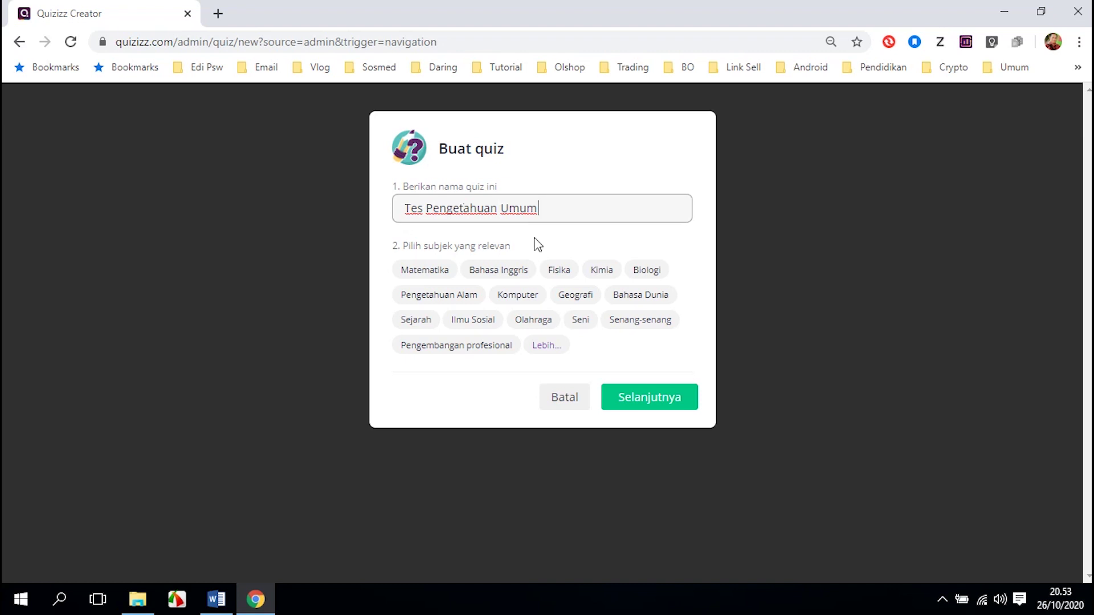
# - Expand the full subject list, choose Lainnya as the quiz's subject and continue to the quiz editor
pyautogui.click(427, 274)
pyautogui.click(557, 346)
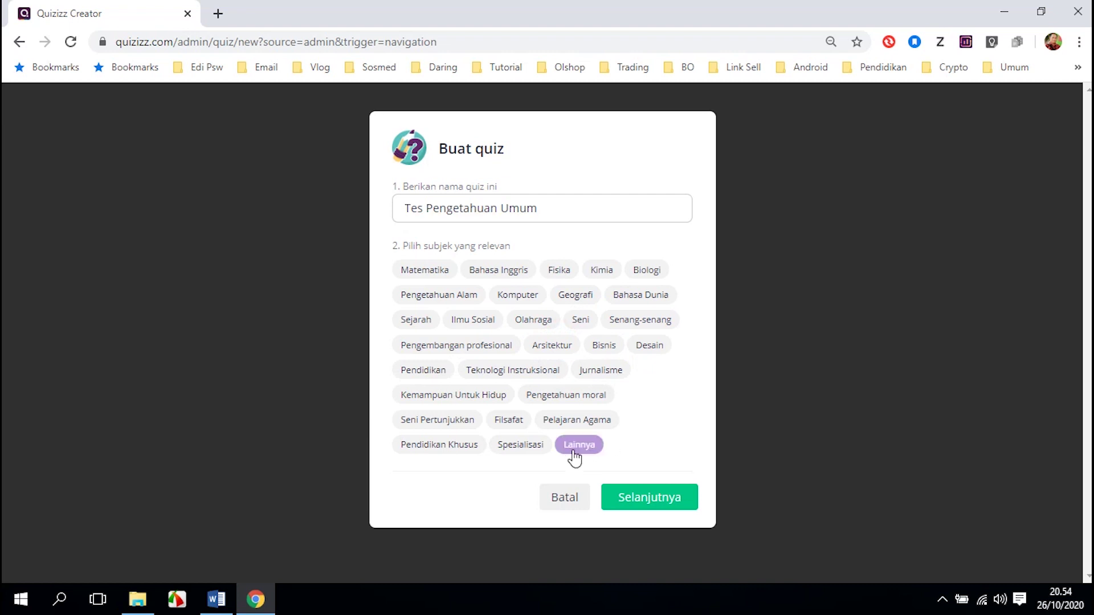
pyautogui.click(474, 348)
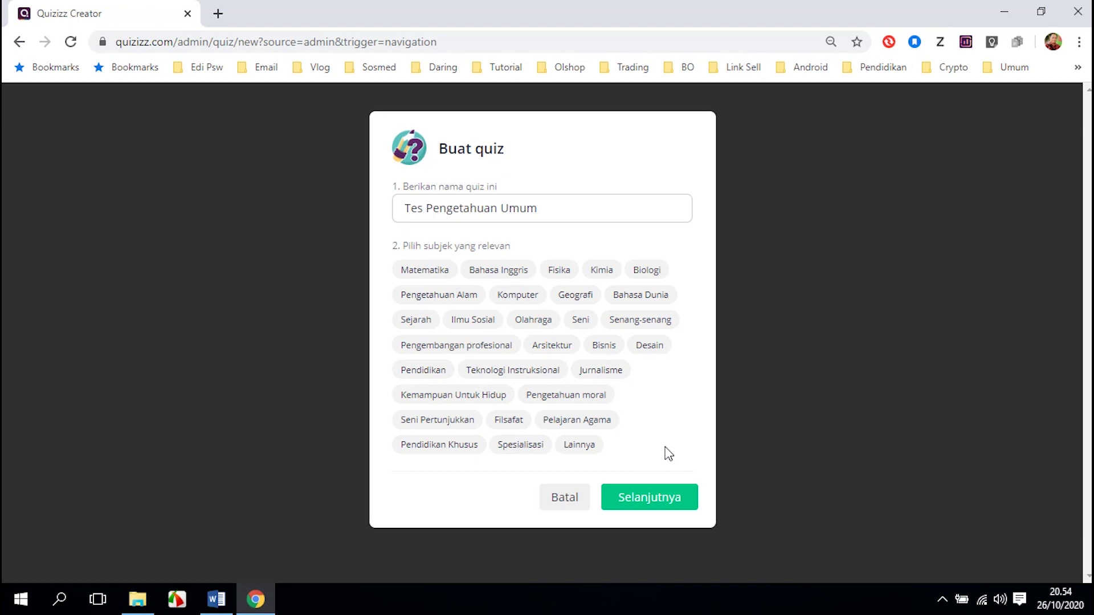
pyautogui.click(580, 447)
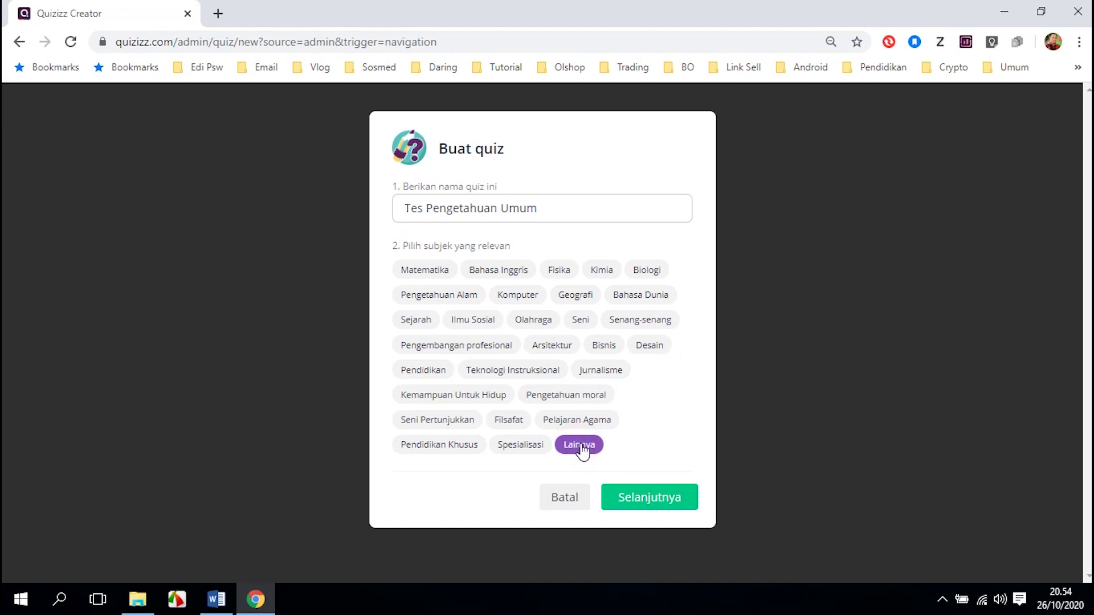
pyautogui.click(647, 502)
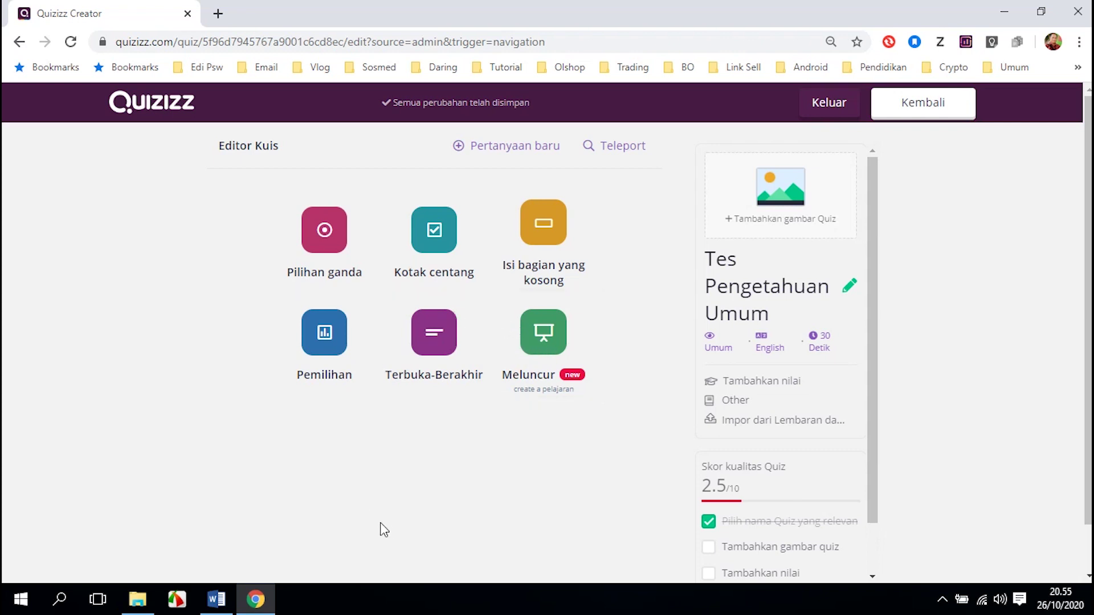
# - Check the prepared questions in the Word document, then add a Pilihan ganda (multiple-choice) question to the quiz
pyautogui.click(216, 599)
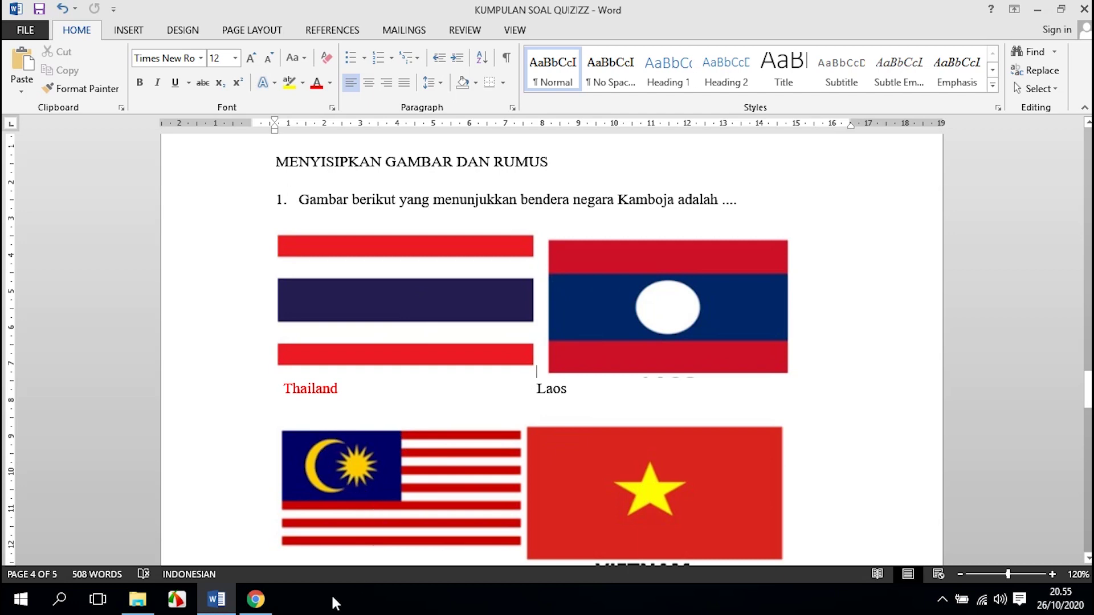
pyautogui.click(221, 602)
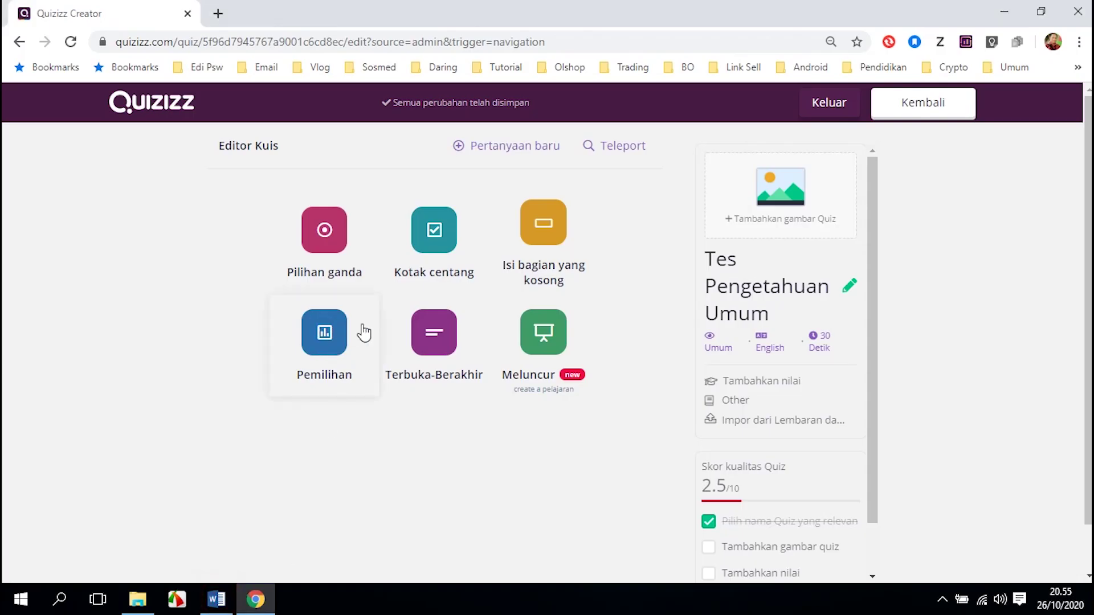
pyautogui.click(324, 233)
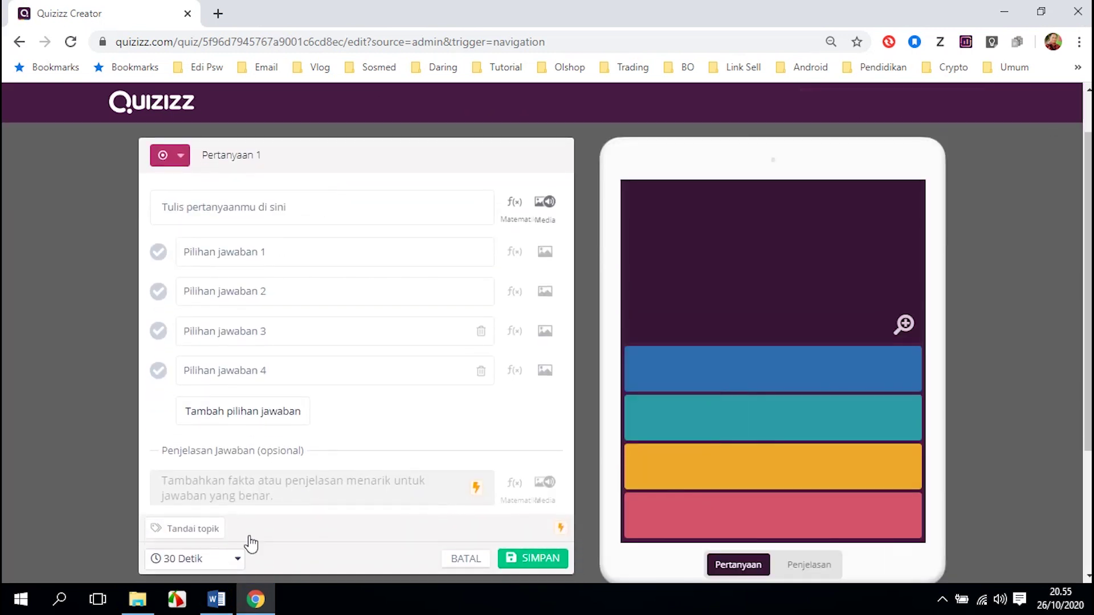
# - Copy "Gambar berikut yang menunjukkan bendera negara Kamboja adalah ...." from the Word document into the question text of Pertanyaan 1
pyautogui.click(218, 599)
pyautogui.moveTo(298, 201); pyautogui.dragTo(735, 199)
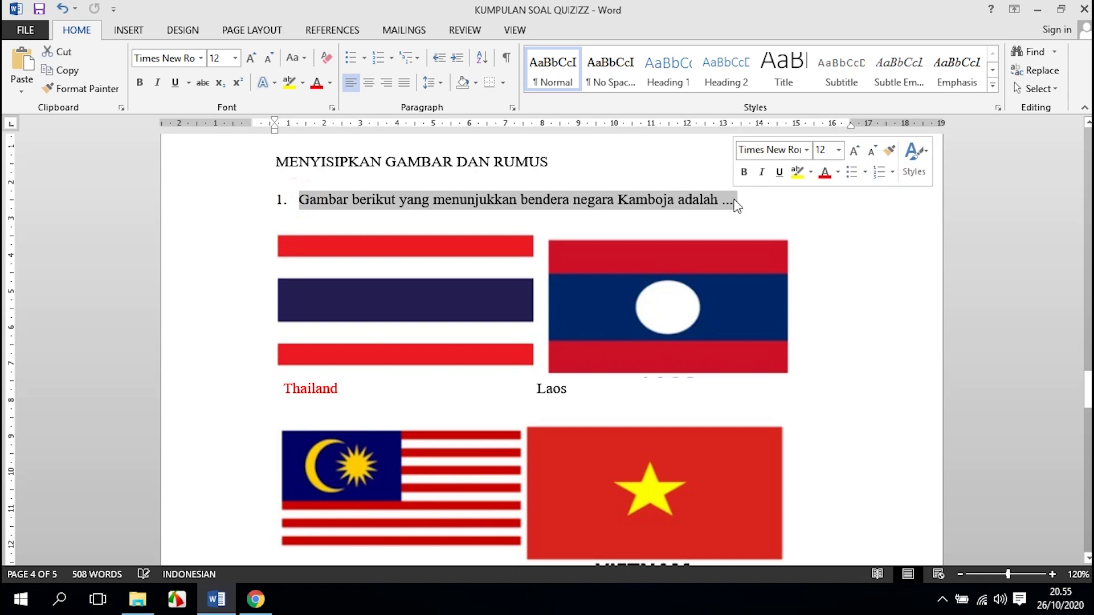
pyautogui.hotkey('ctrl', 'c')
pyautogui.click(266, 602)
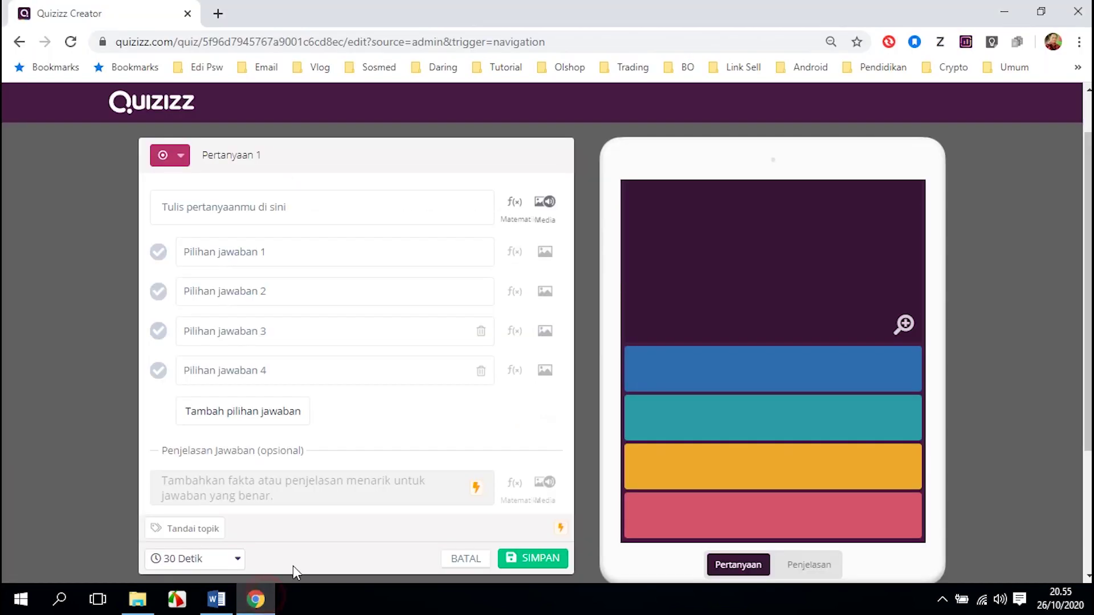
pyautogui.click(227, 207)
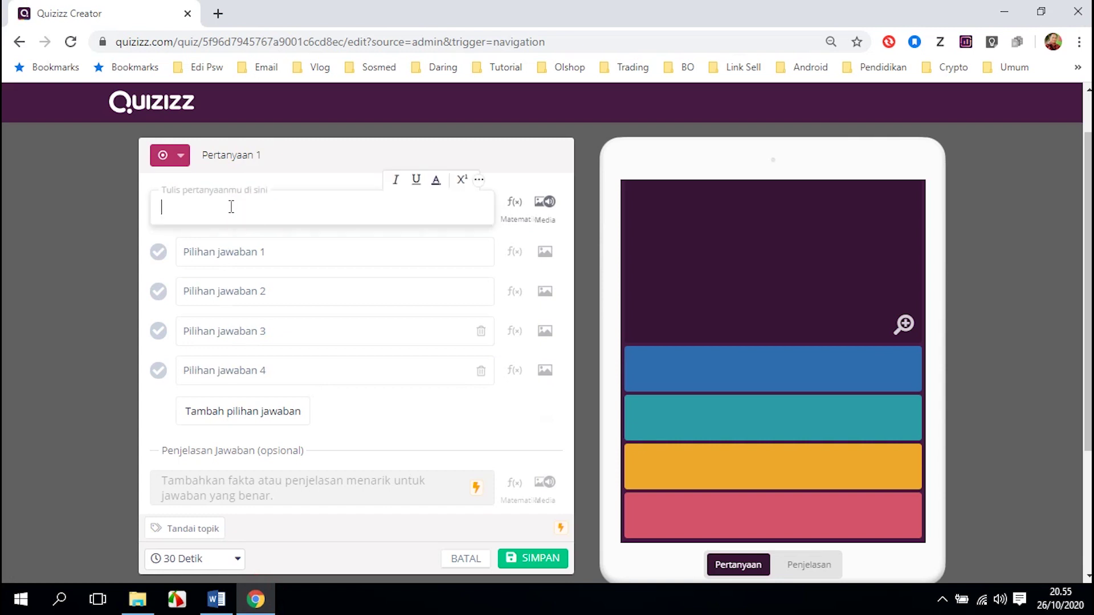
pyautogui.hotkey('ctrl', 'v')
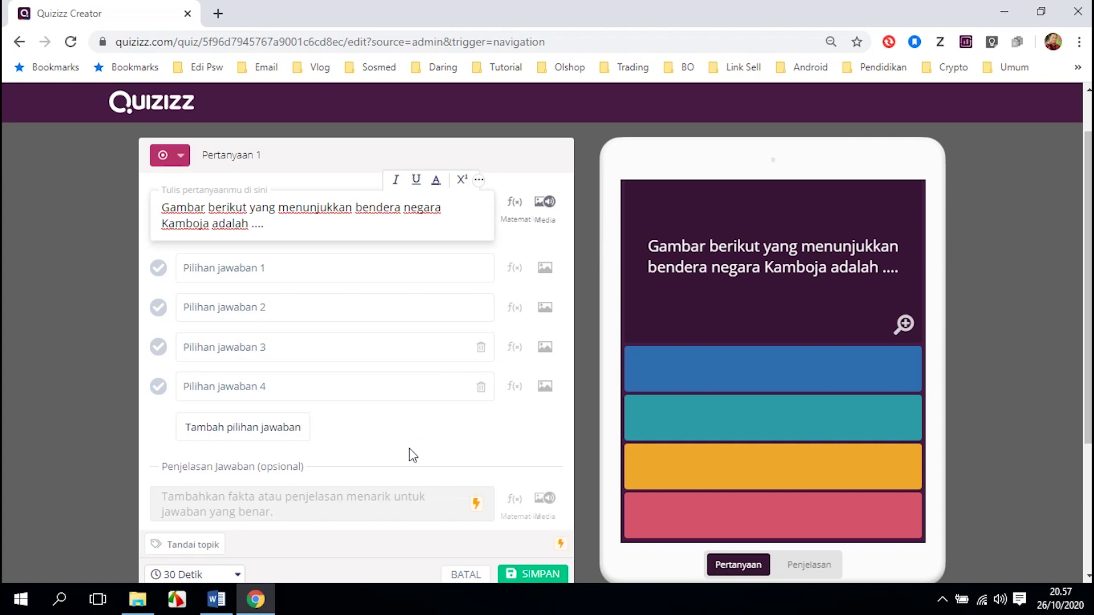
# - Switch to File Explorer and check the flag images in the bendera negara asia folder
pyautogui.click(136, 603)
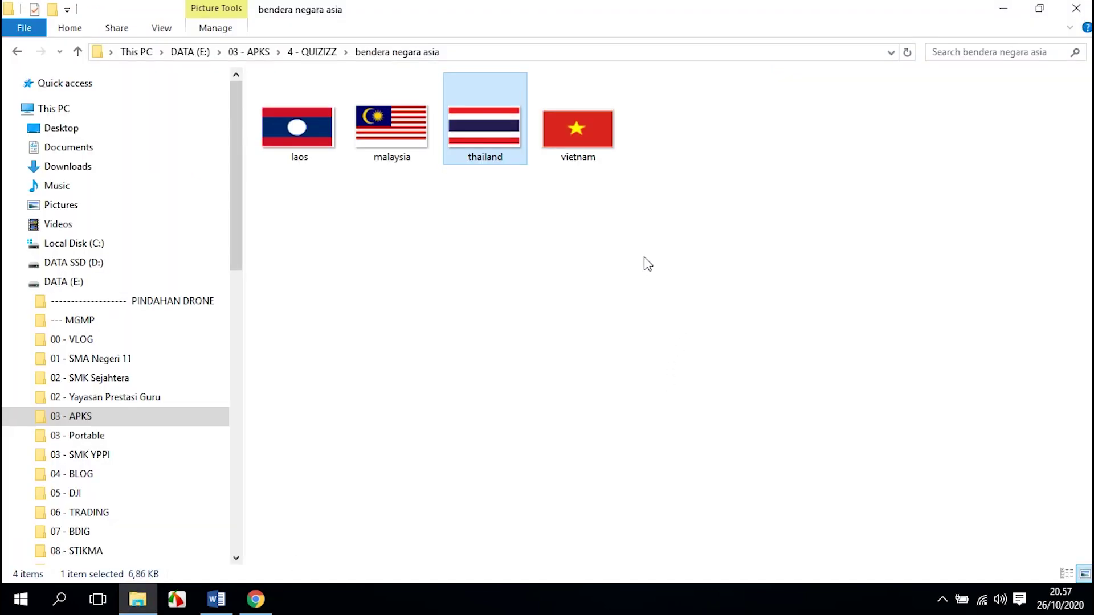
pyautogui.click(636, 253)
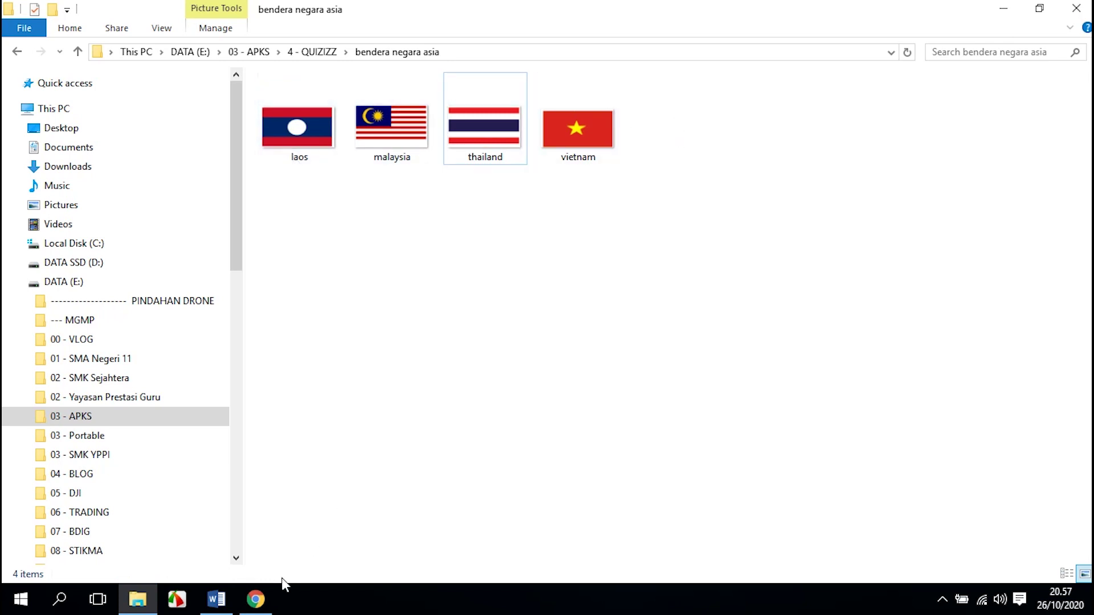
# - Return to the Quizizz editor in Chrome, start an image upload for answer option 1 and open the bendera negara asia folder under 4 - QUIZIZZ
pyautogui.click(256, 598)
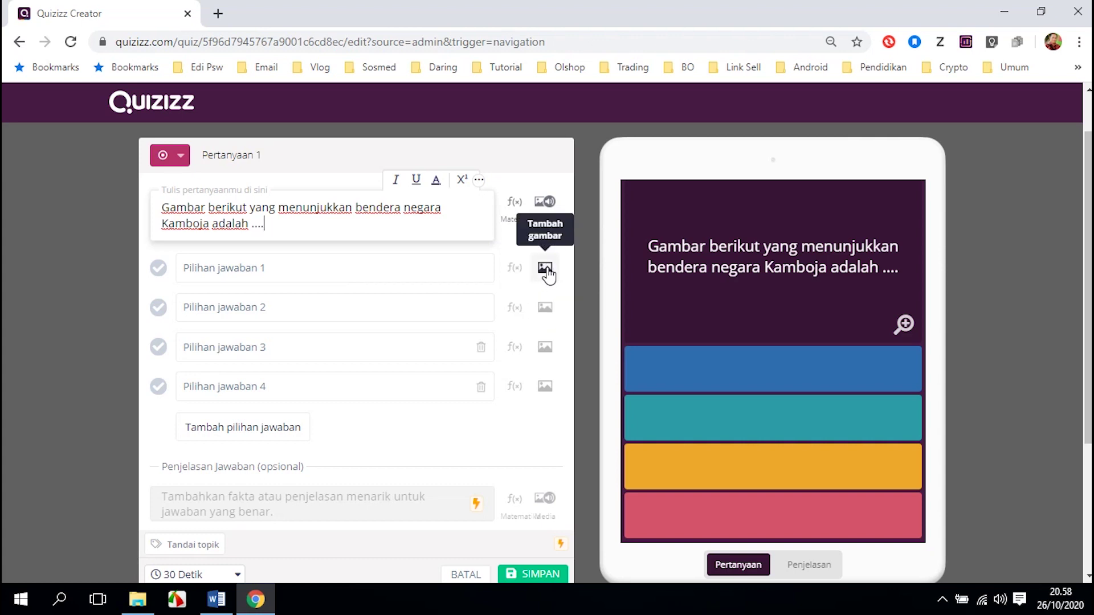
pyautogui.click(545, 269)
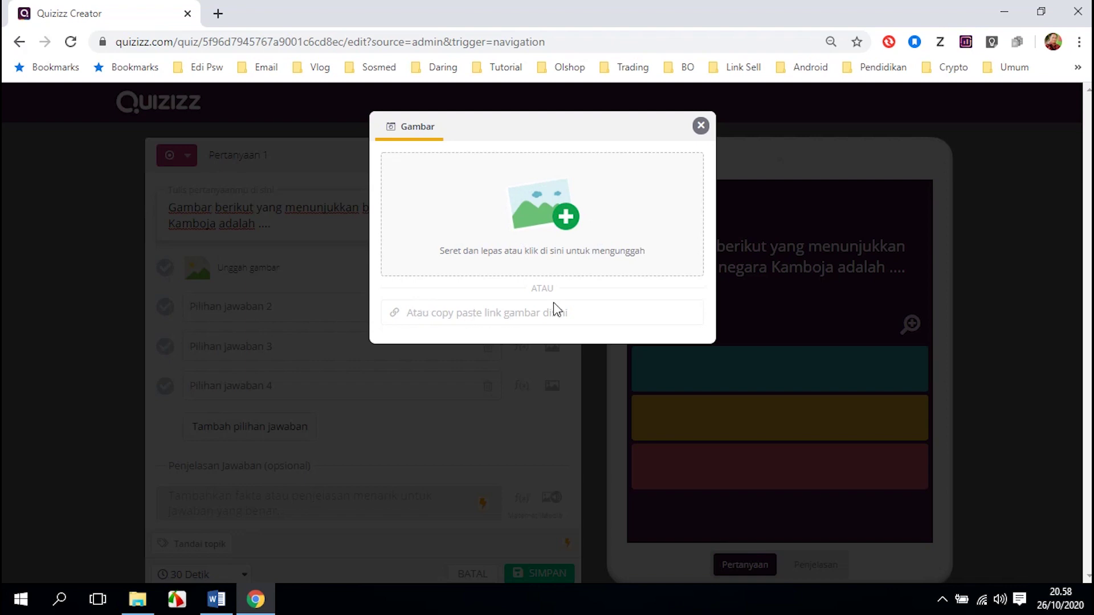
pyautogui.click(699, 127)
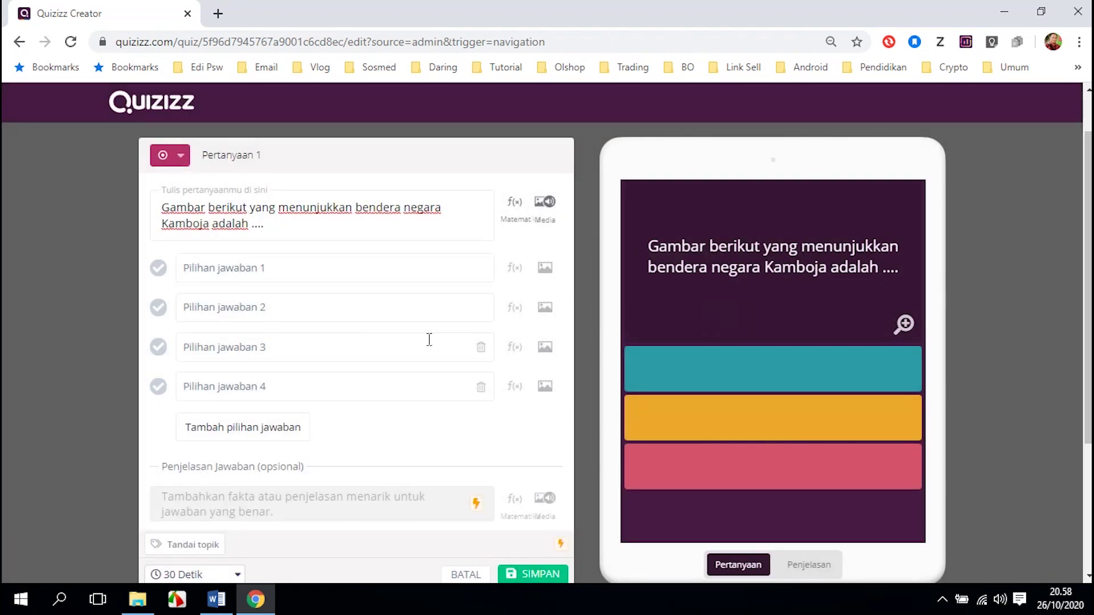
pyautogui.click(545, 269)
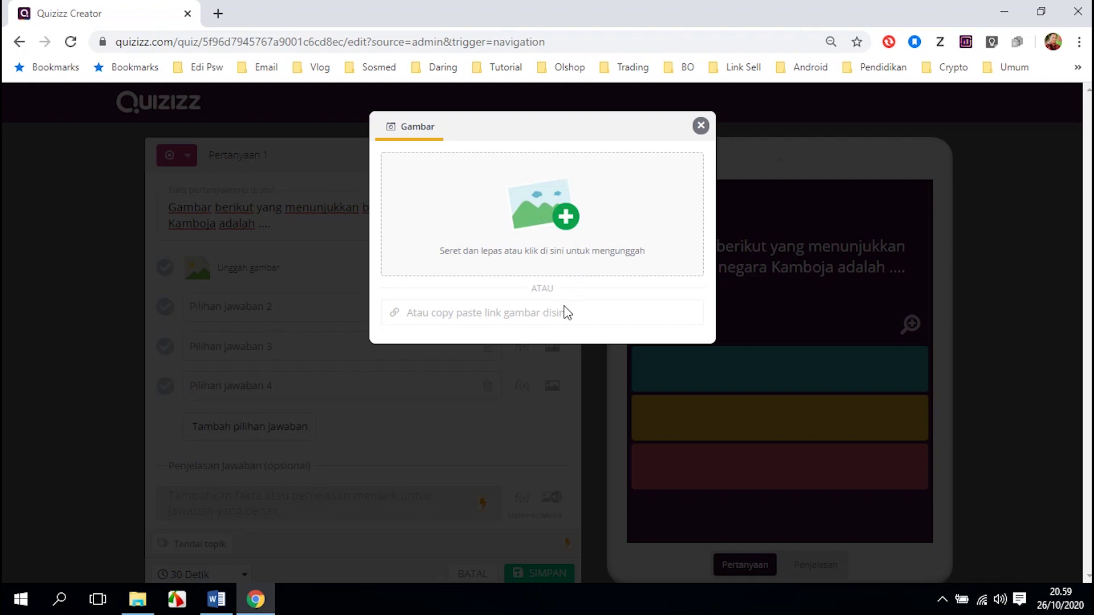
pyautogui.click(567, 218)
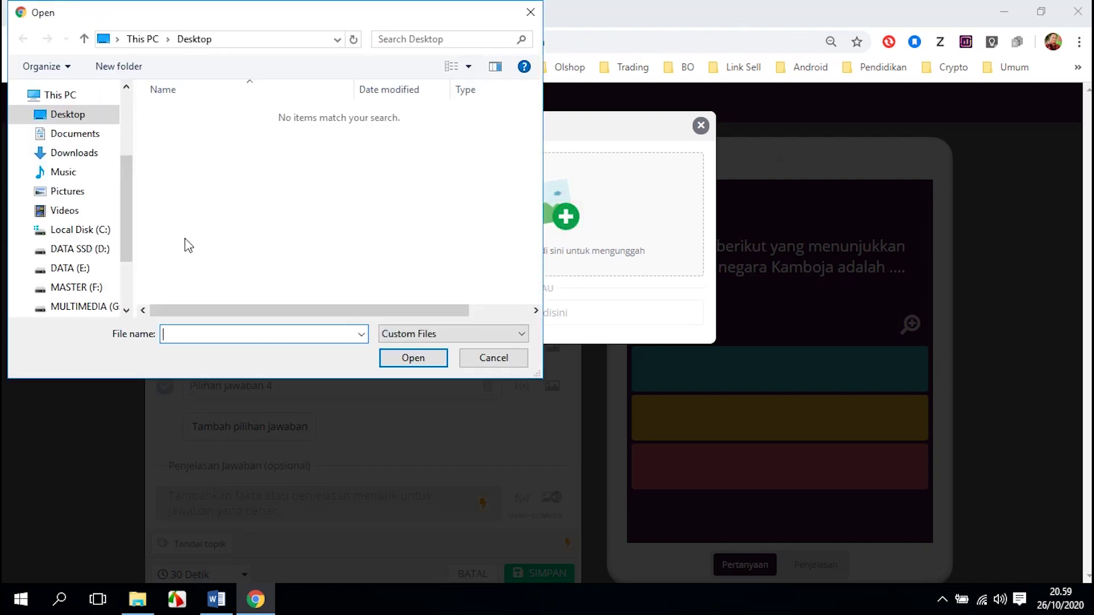
pyautogui.click(83, 270)
pyautogui.click(210, 214)
pyautogui.doubleClick(210, 214)
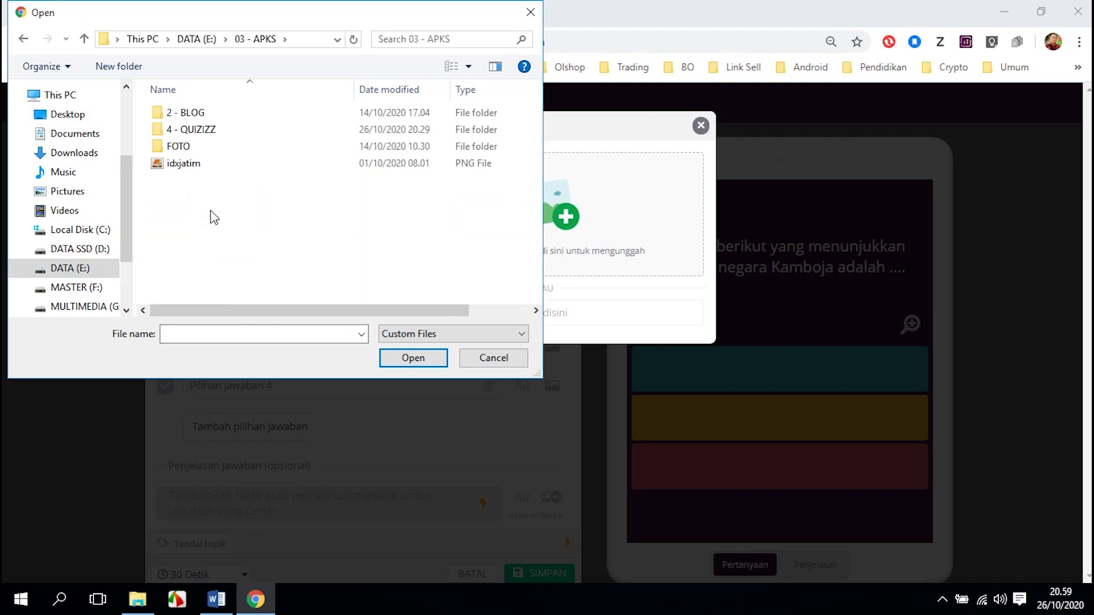
pyautogui.doubleClick(208, 130)
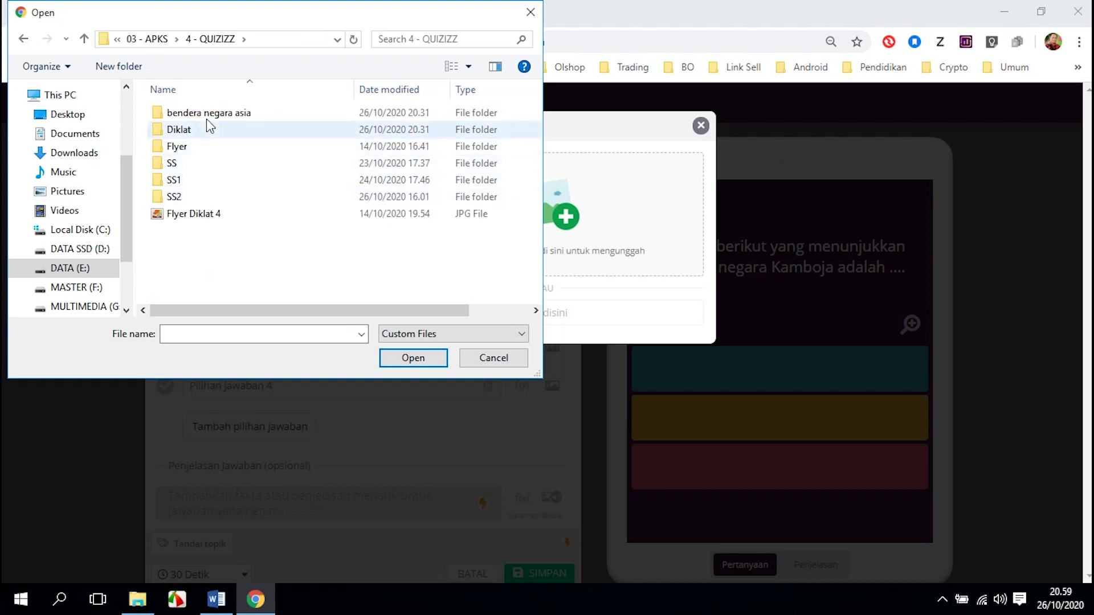
pyautogui.doubleClick(207, 114)
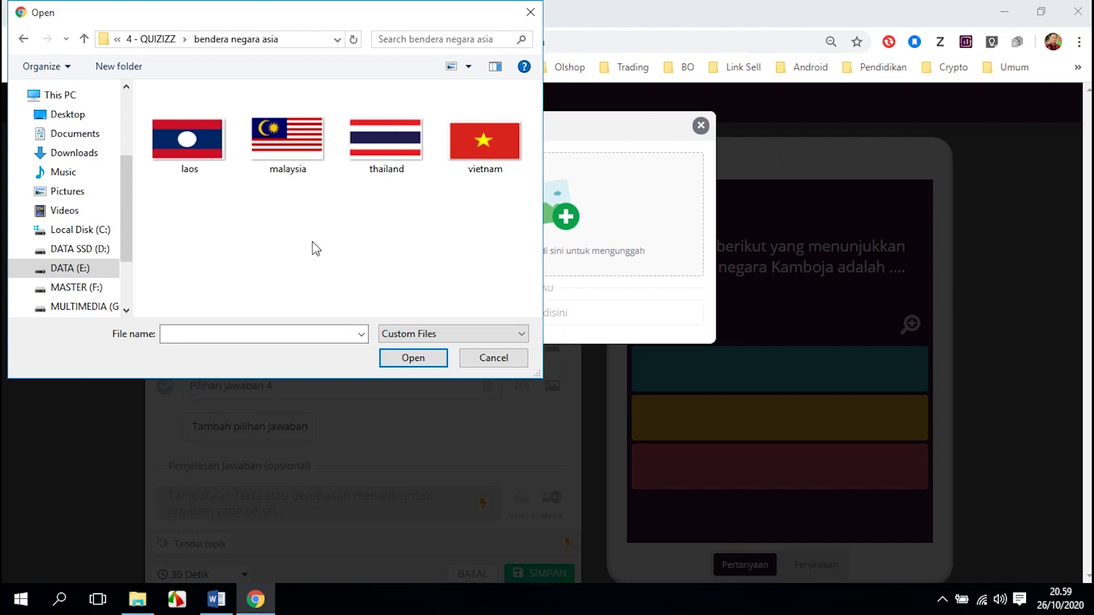
# - Check the first flag of question 1 in the Word document, then upload the thailand image as answer option 1
pyautogui.click(216, 599)
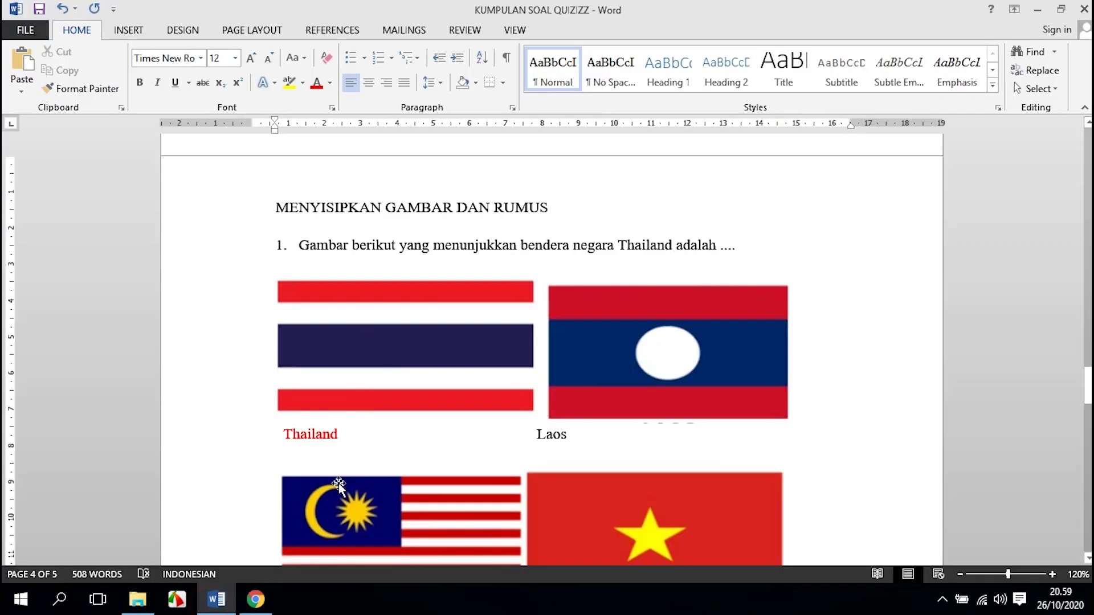
pyautogui.click(256, 600)
pyautogui.click(389, 149)
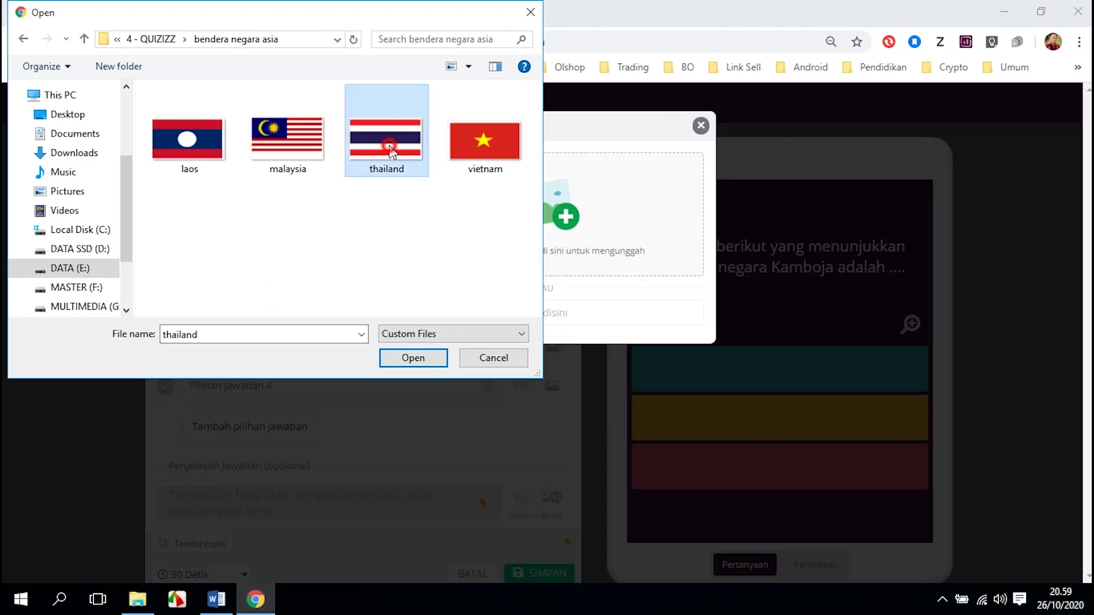
pyautogui.click(419, 363)
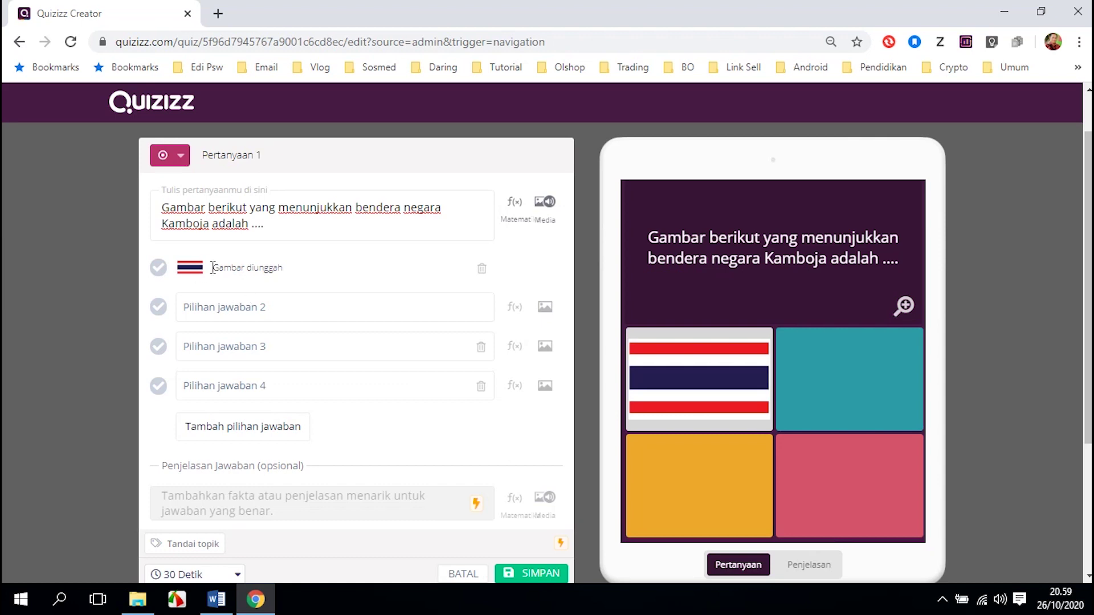
# - Upload the laos image from the bendera negara asia folder as answer option 2
pyautogui.moveTo(204, 266)
pyautogui.click(545, 307)
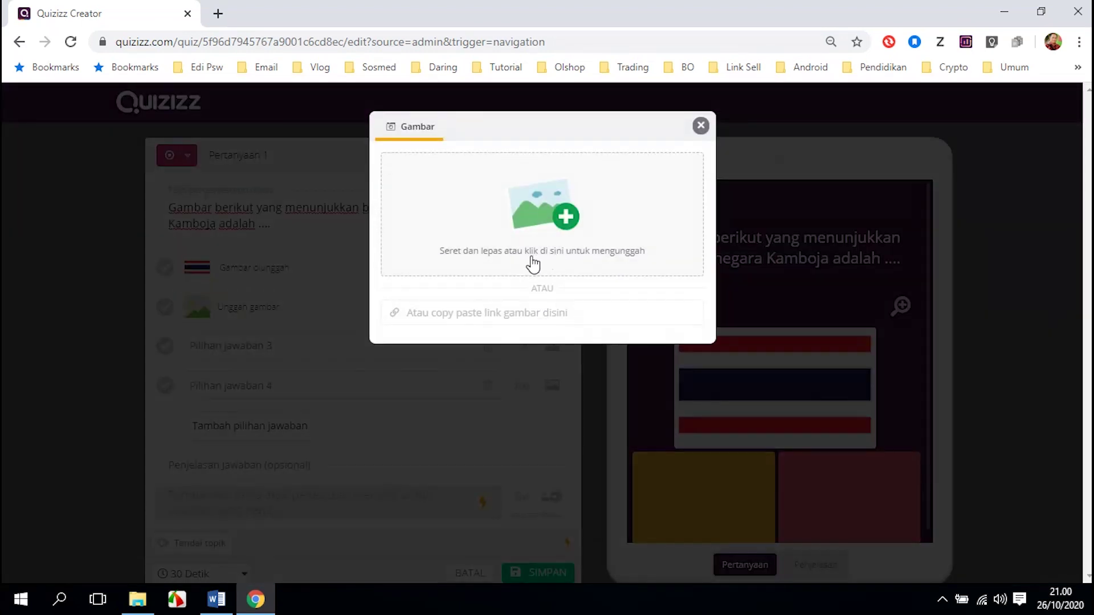
pyautogui.click(553, 221)
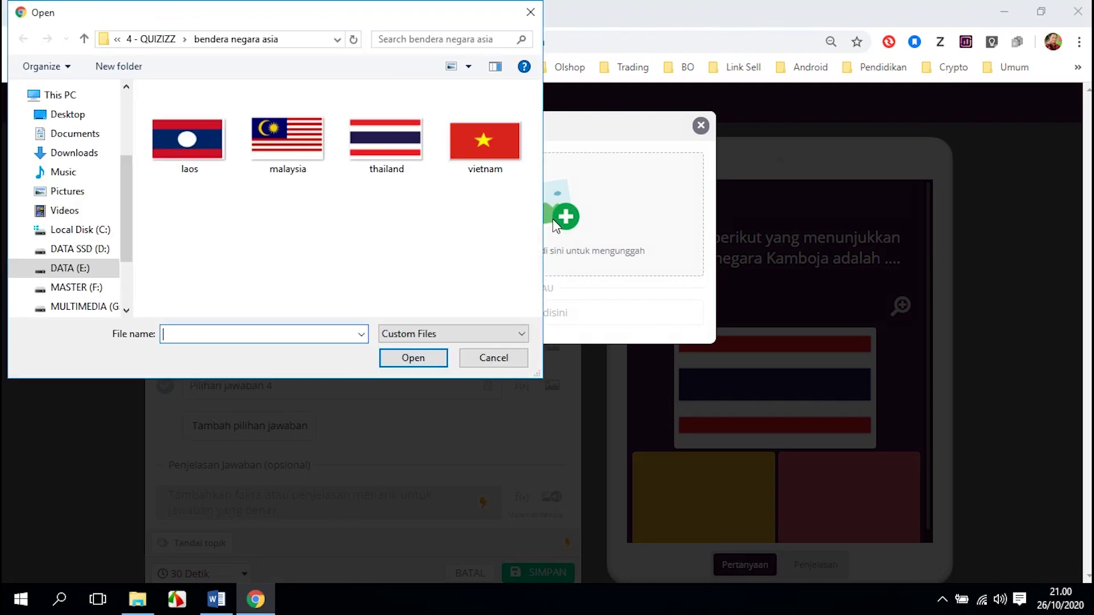
pyautogui.click(190, 139)
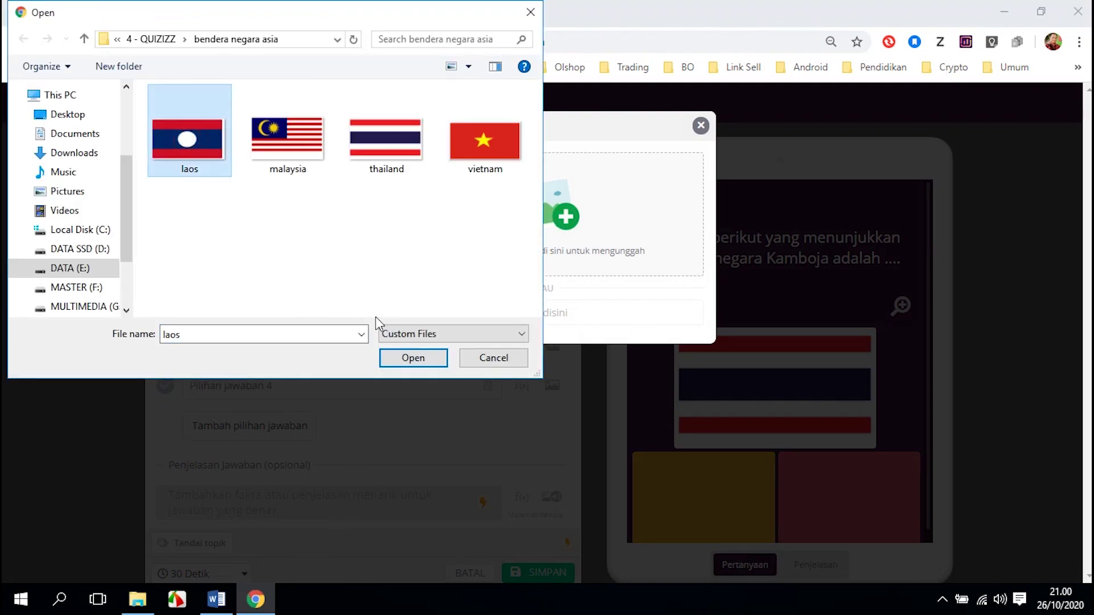
pyautogui.click(413, 357)
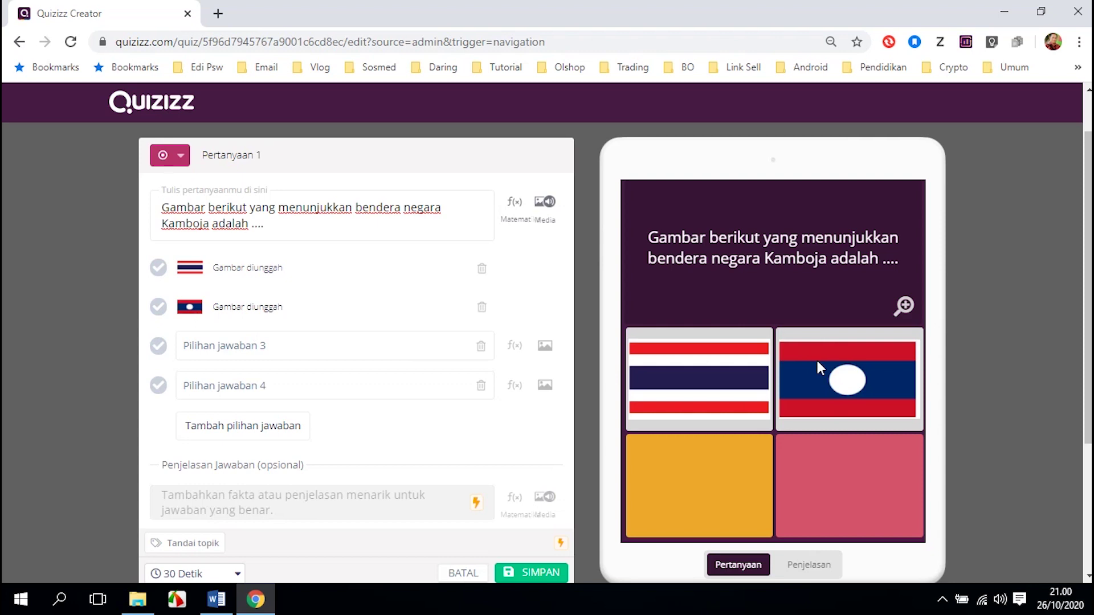
# - Upload the malaysia image from the bendera negara asia folder as answer option 3
pyautogui.click(546, 348)
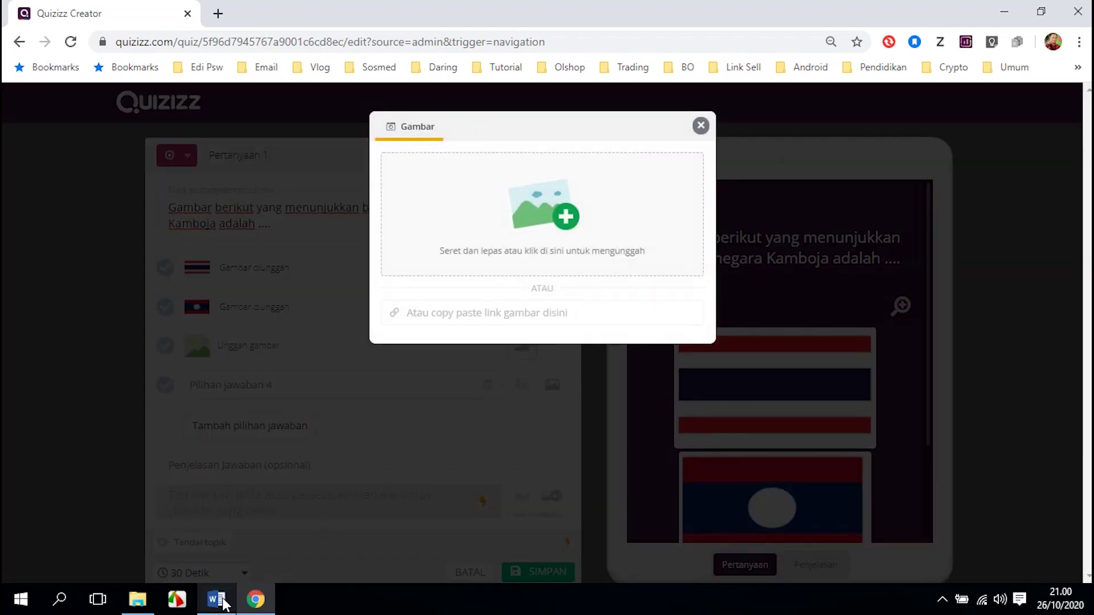
pyautogui.click(517, 192)
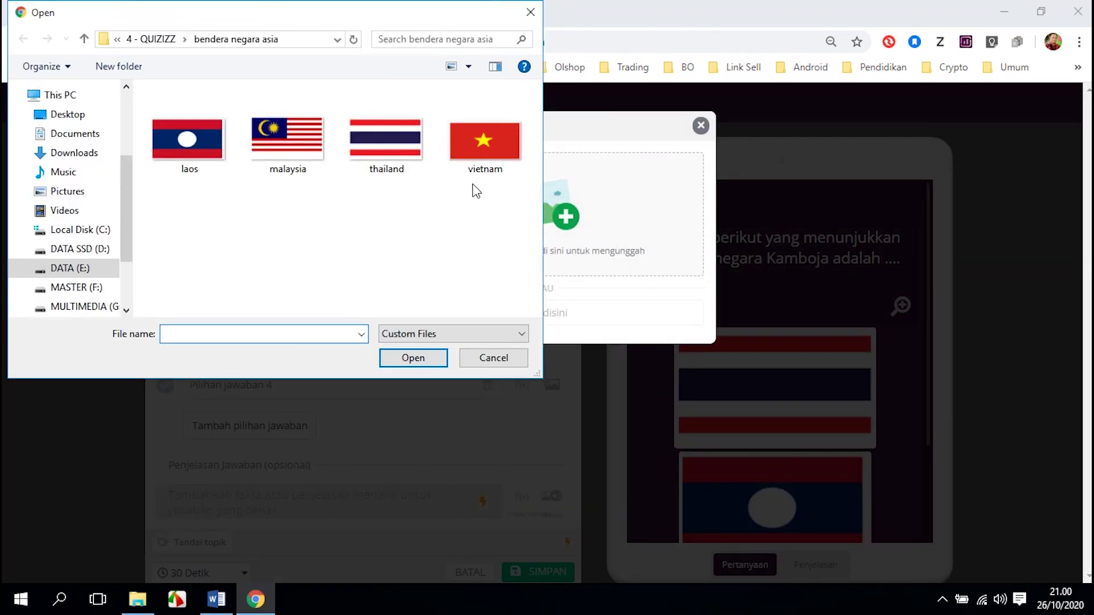
pyautogui.doubleClick(282, 137)
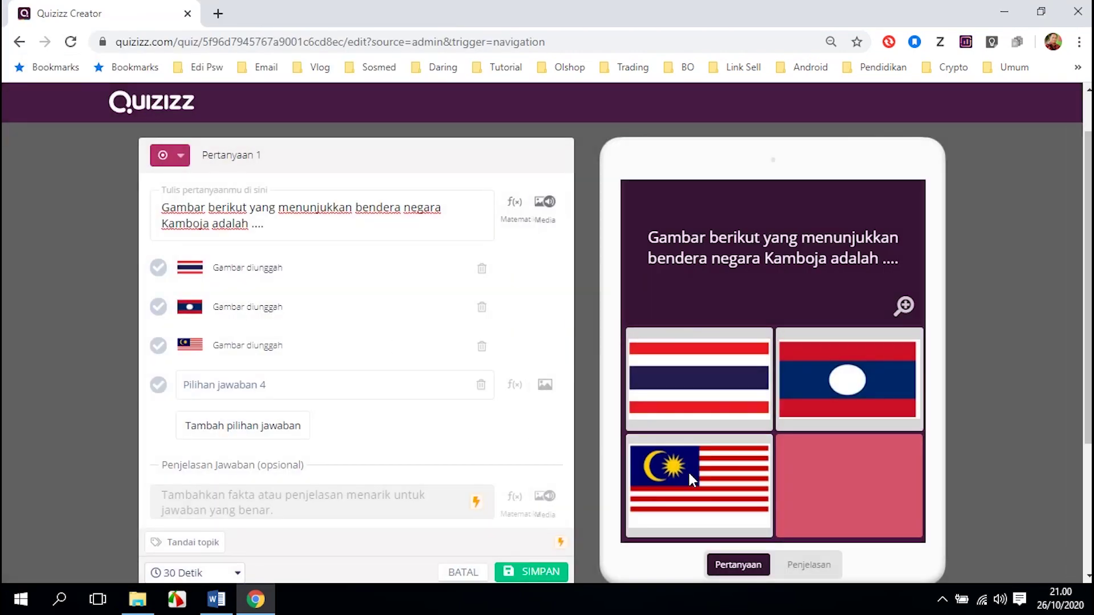
# - Upload the vietnam image from the bendera negara asia folder as answer option 4
pyautogui.click(545, 385)
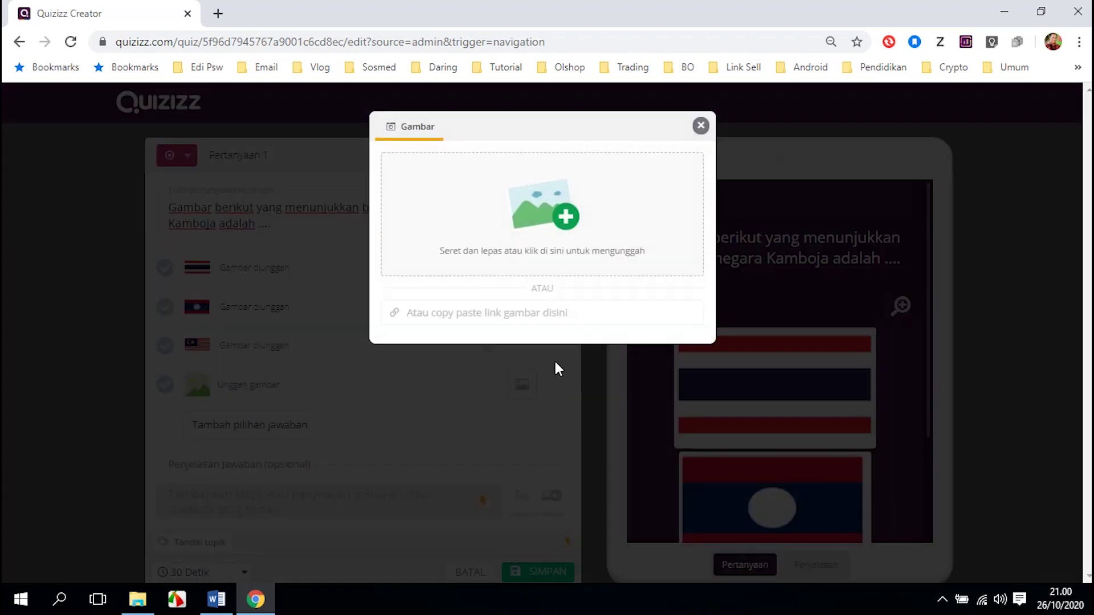
pyautogui.click(567, 203)
pyautogui.click(484, 149)
pyautogui.click(417, 358)
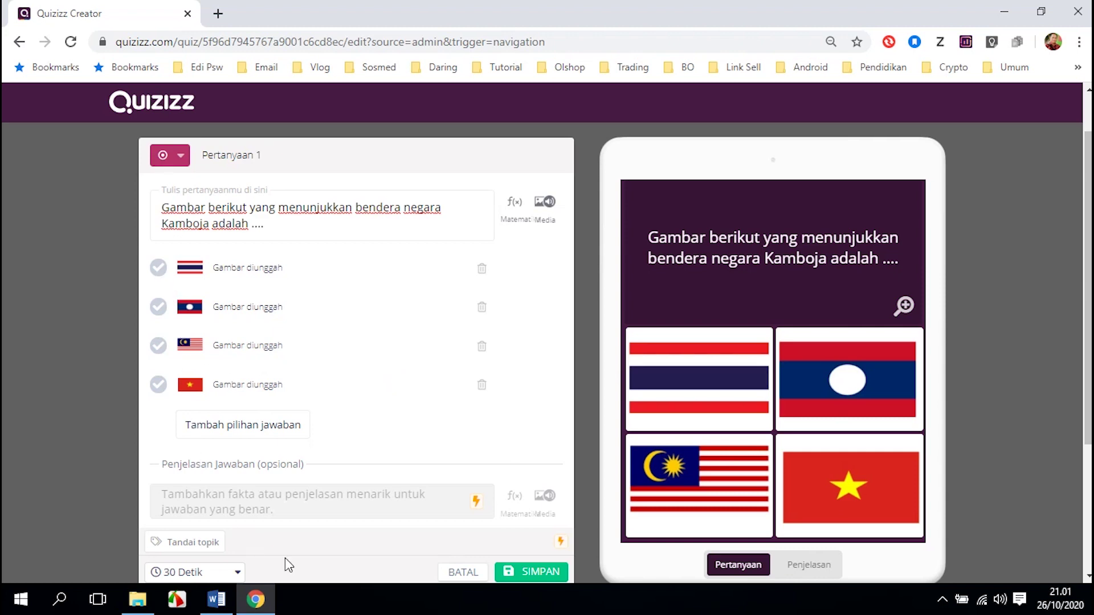
# - Check the answer key for question 1 in the Word document and mark the Thailand flag as the correct answer in Quizizz
pyautogui.click(216, 599)
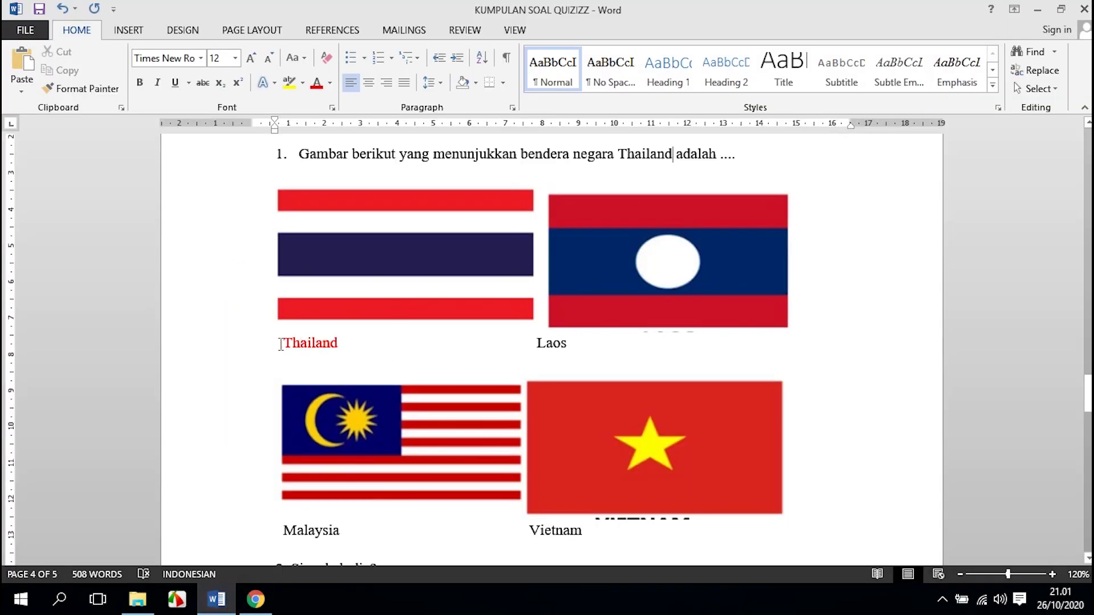
pyautogui.click(255, 599)
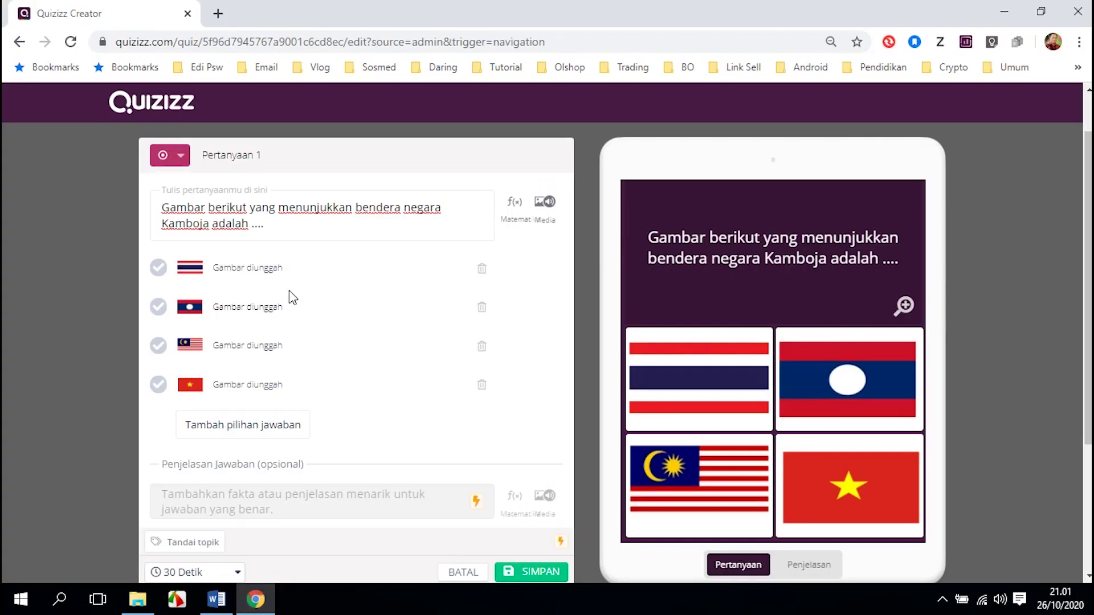
pyautogui.click(158, 267)
# - Set the time limit of Pertanyaan 1 to 60 Detik and save the question
pyautogui.scroll(-3, 342, 476)
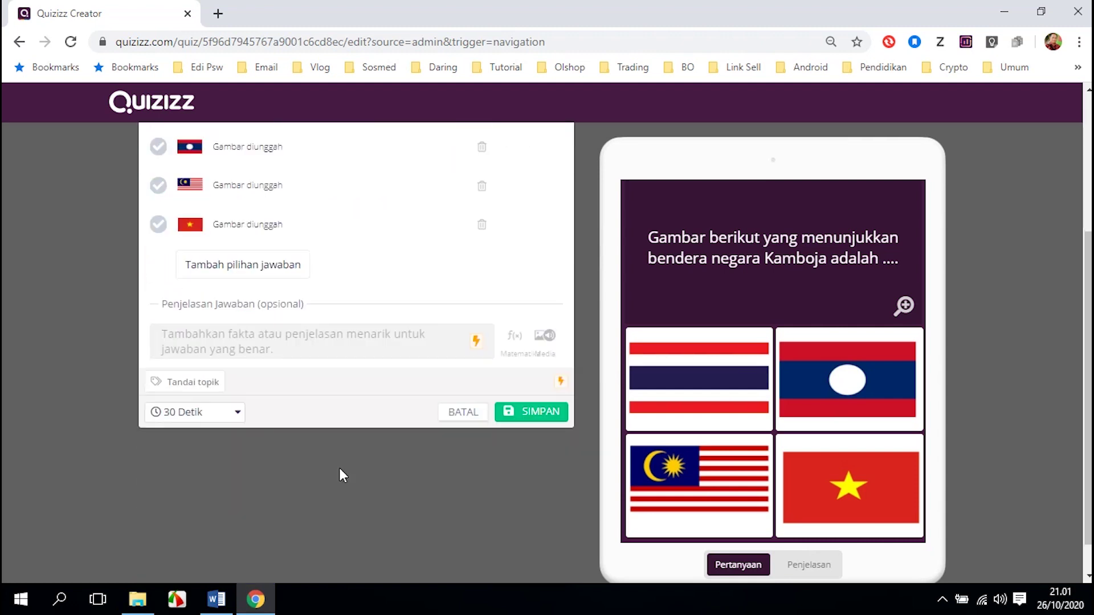
pyautogui.click(239, 414)
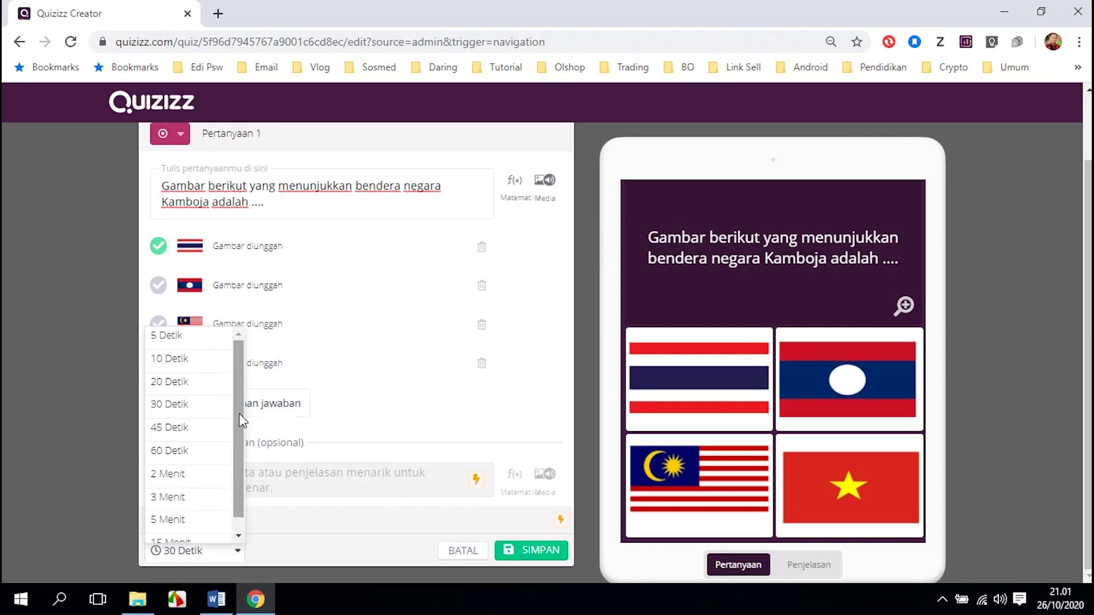
pyautogui.click(182, 451)
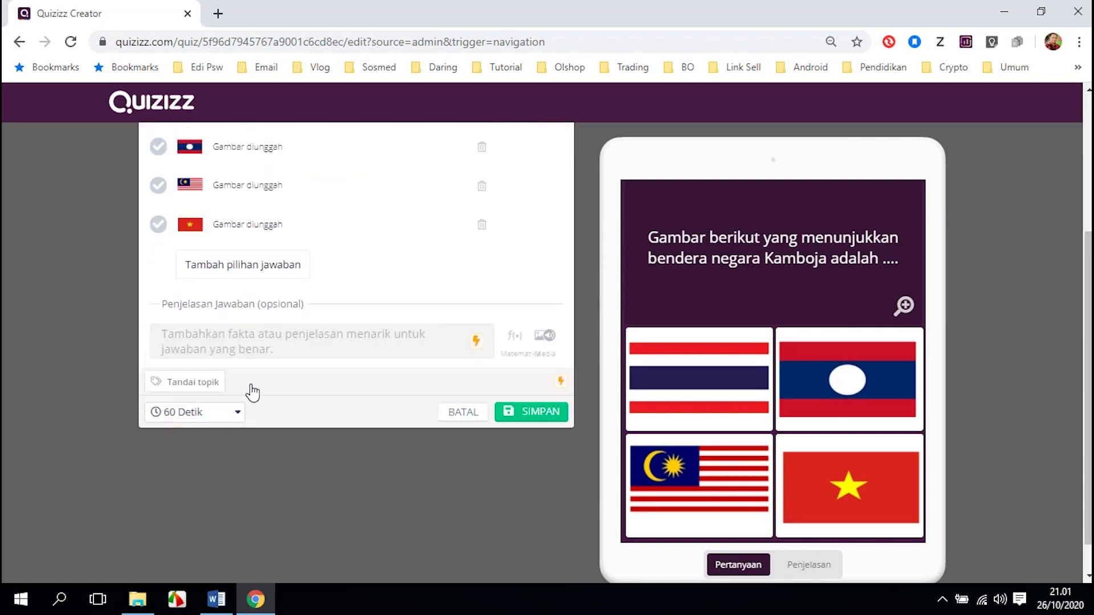
pyautogui.click(536, 419)
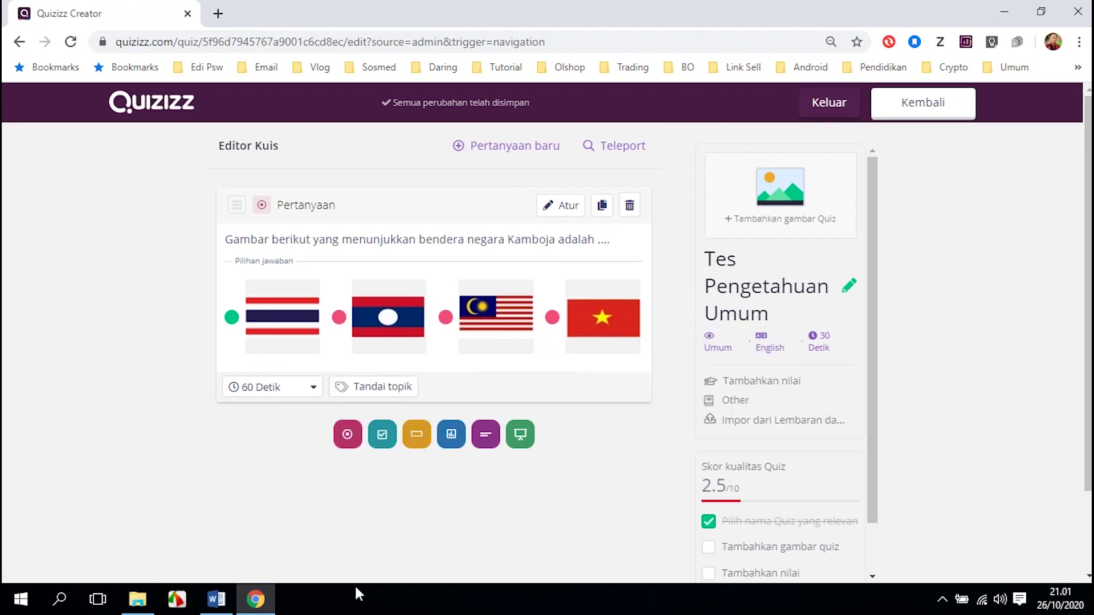
# - Review question 2 and its answer choices in the Word document, then add a second multiple-choice question to the Quizizz quiz
pyautogui.click(216, 598)
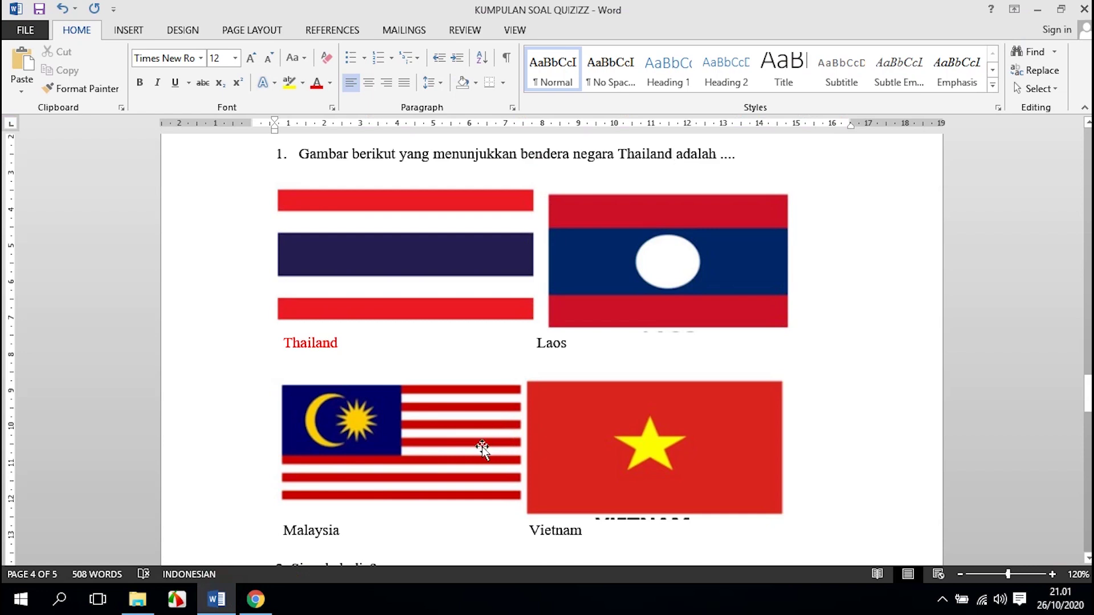
pyautogui.scroll(-6, 482, 450)
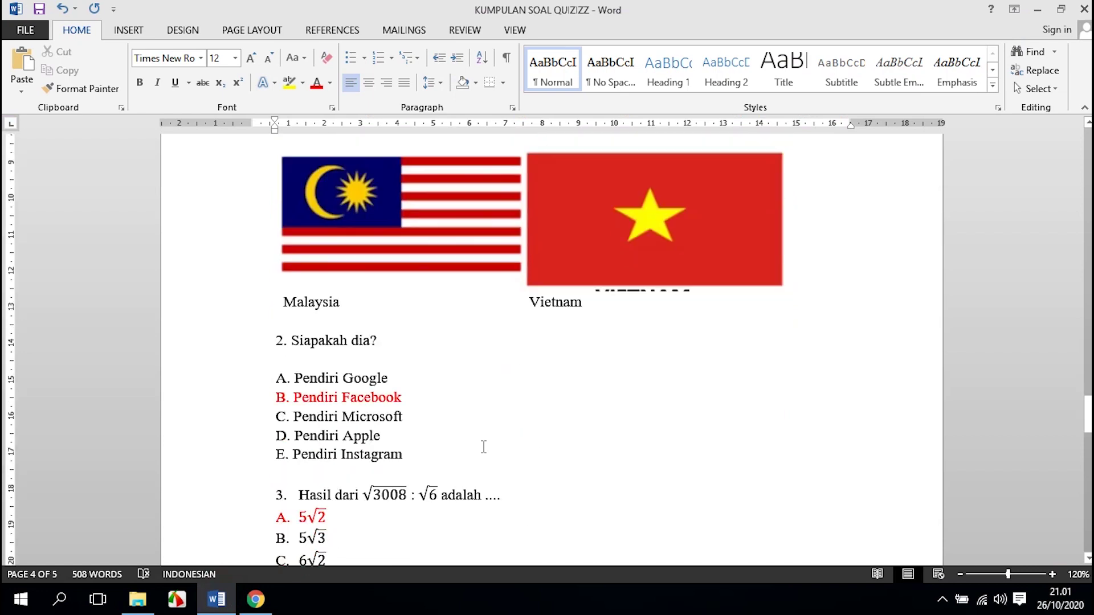
pyautogui.scroll(-1, 483, 448)
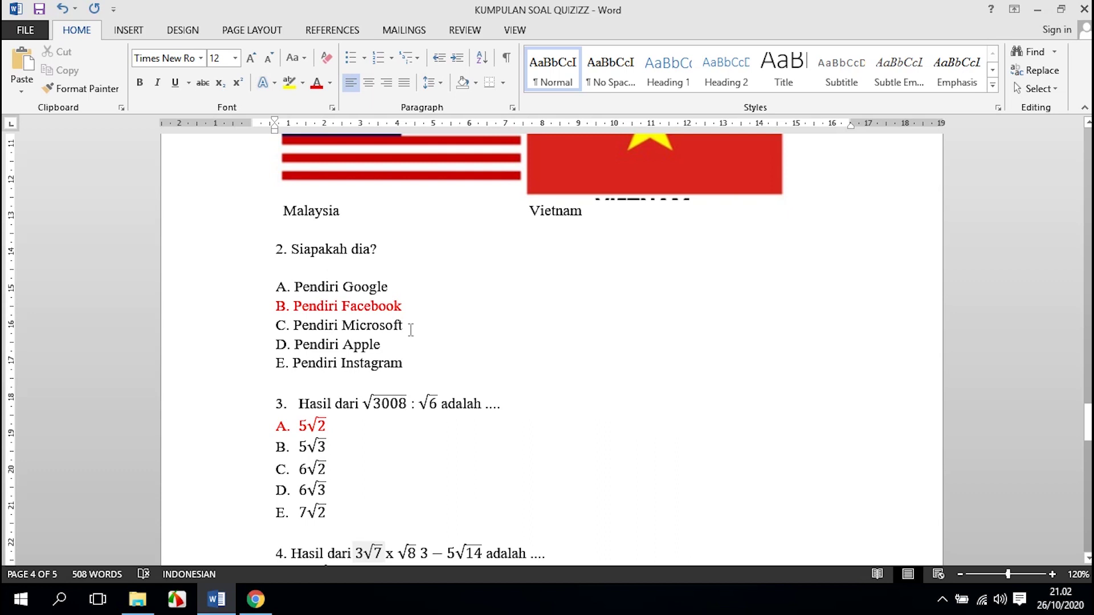
pyautogui.click(255, 599)
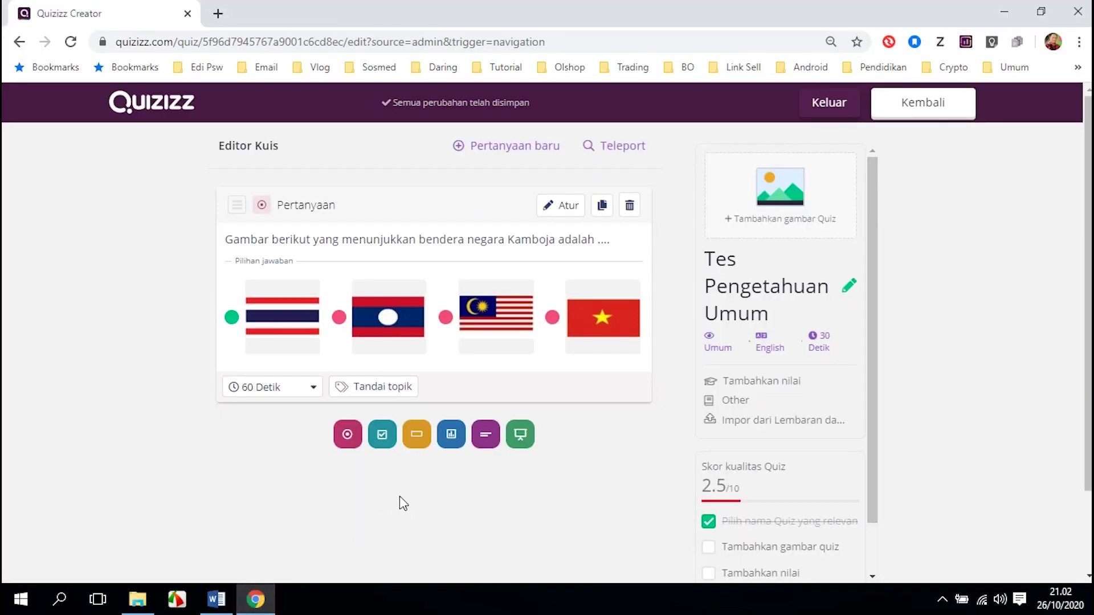
pyautogui.click(345, 436)
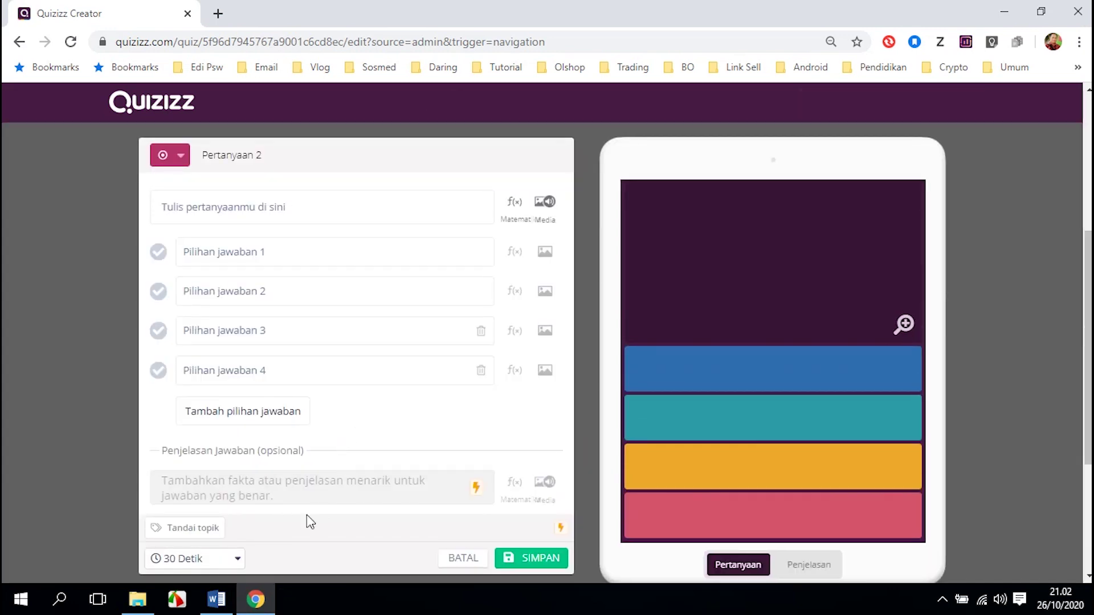
# - Check question 2 in the Word document and enter "Siapakah dia?" as the question text of Pertanyaan 2 in Quizizz
pyautogui.click(231, 606)
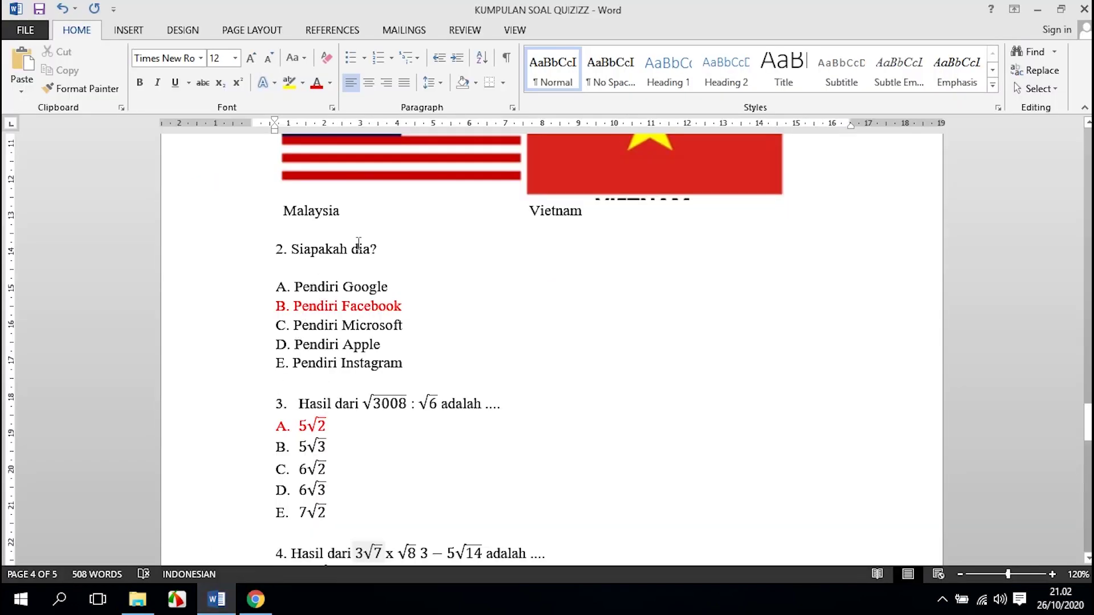
pyautogui.click(255, 600)
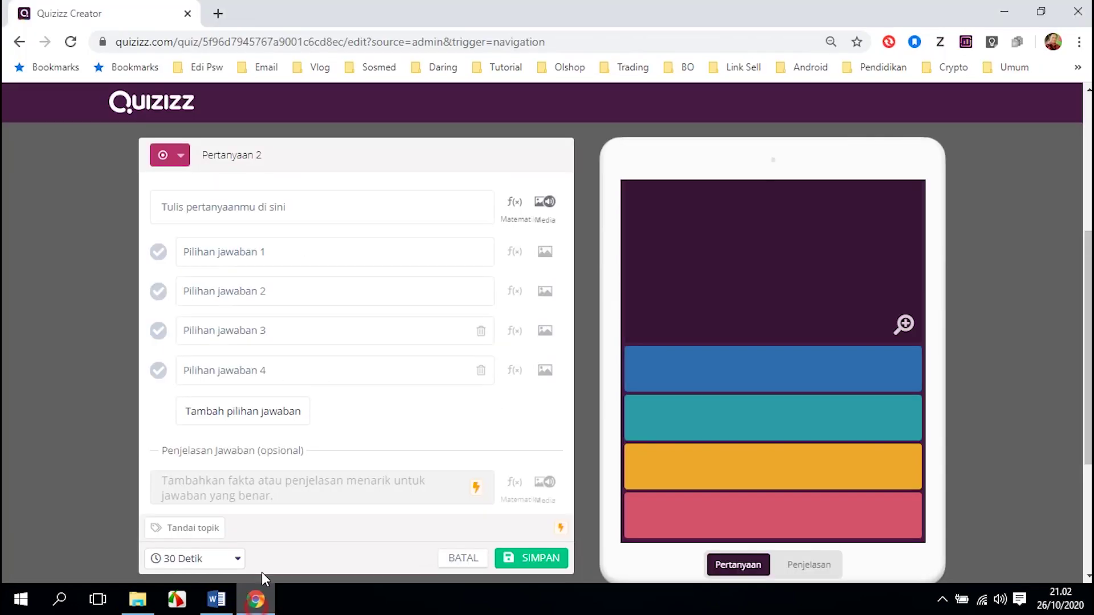
pyautogui.click(269, 211)
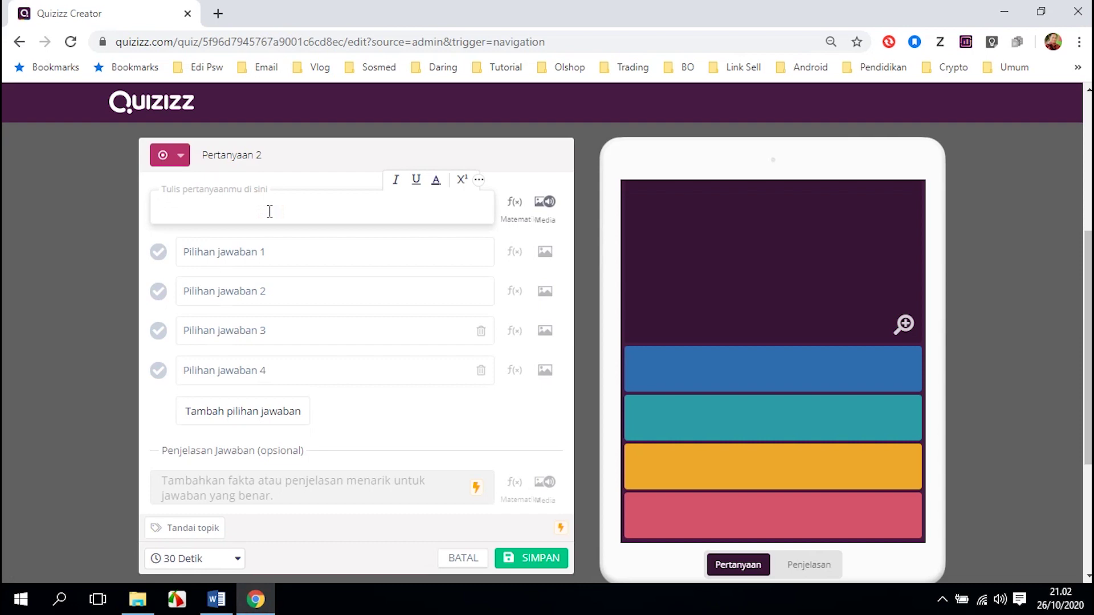
pyautogui.write('Siapakah dia')
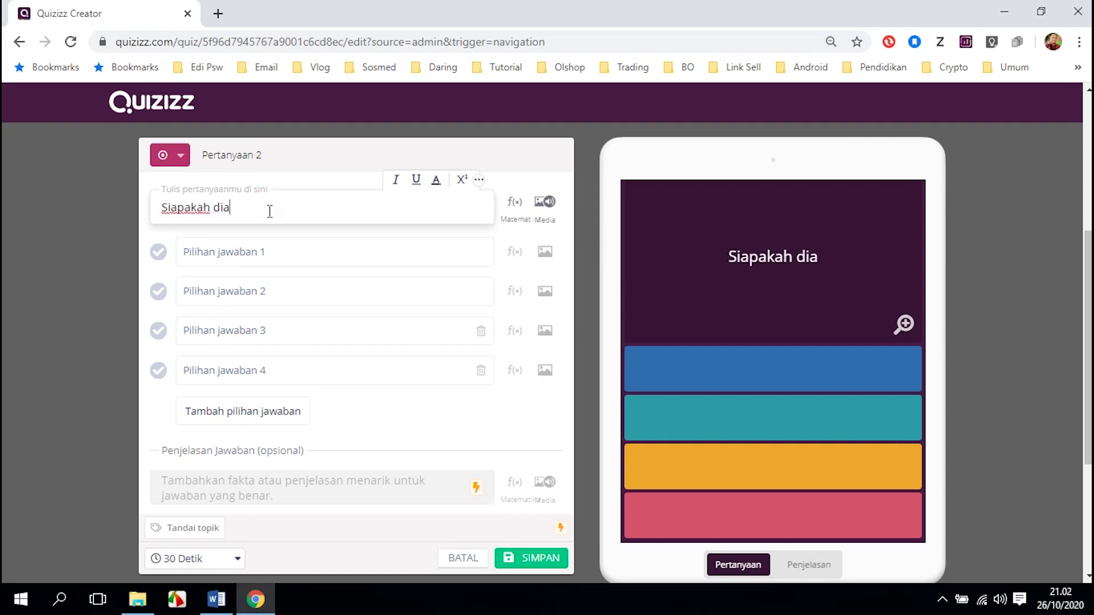
pyautogui.write('?')
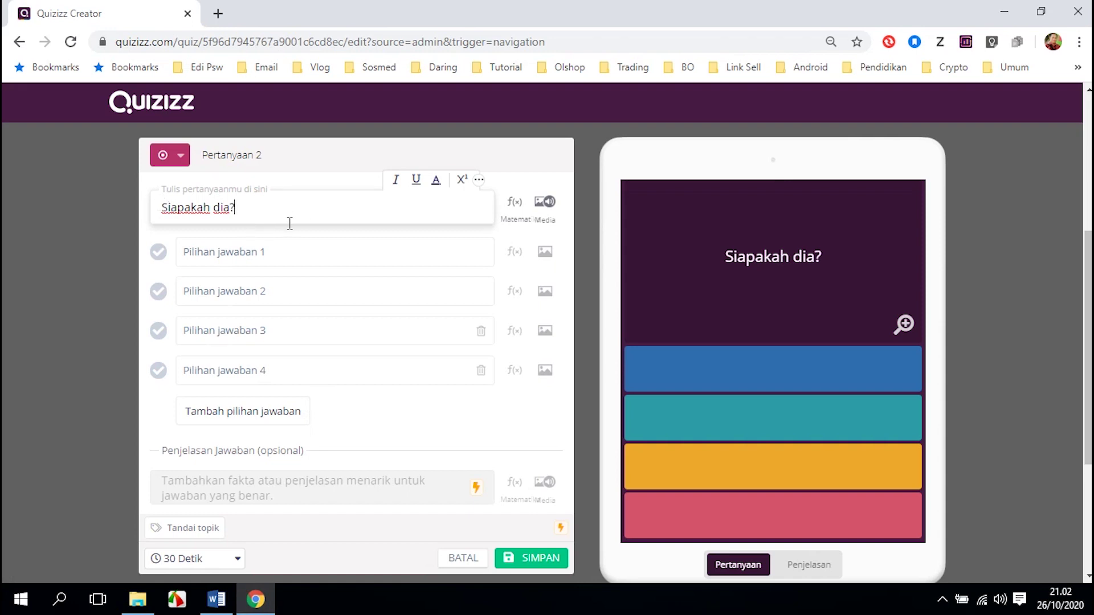
pyautogui.click(219, 598)
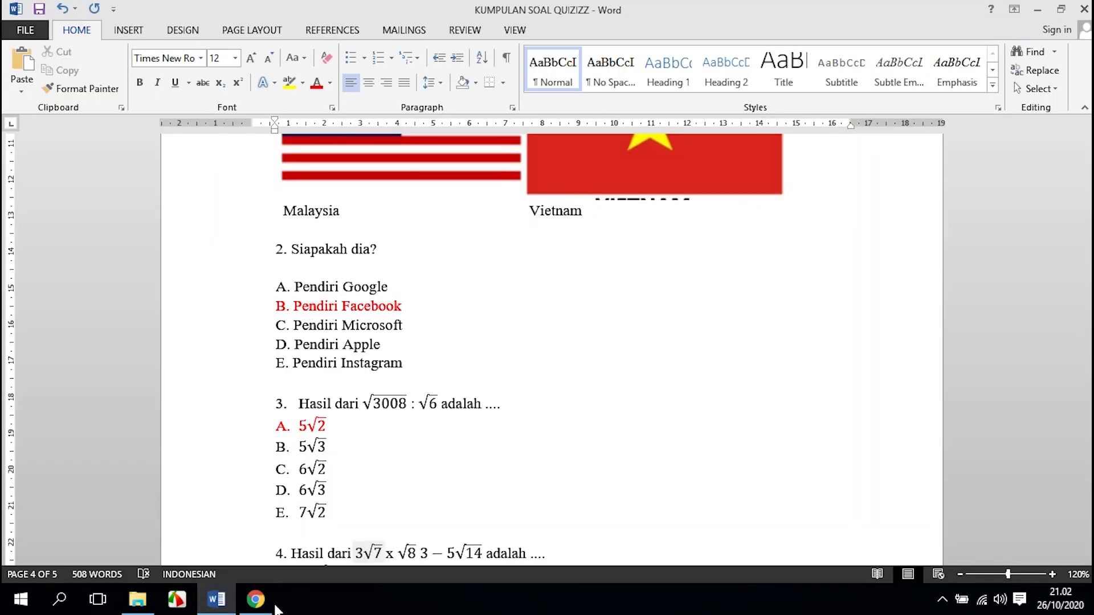
pyautogui.click(255, 598)
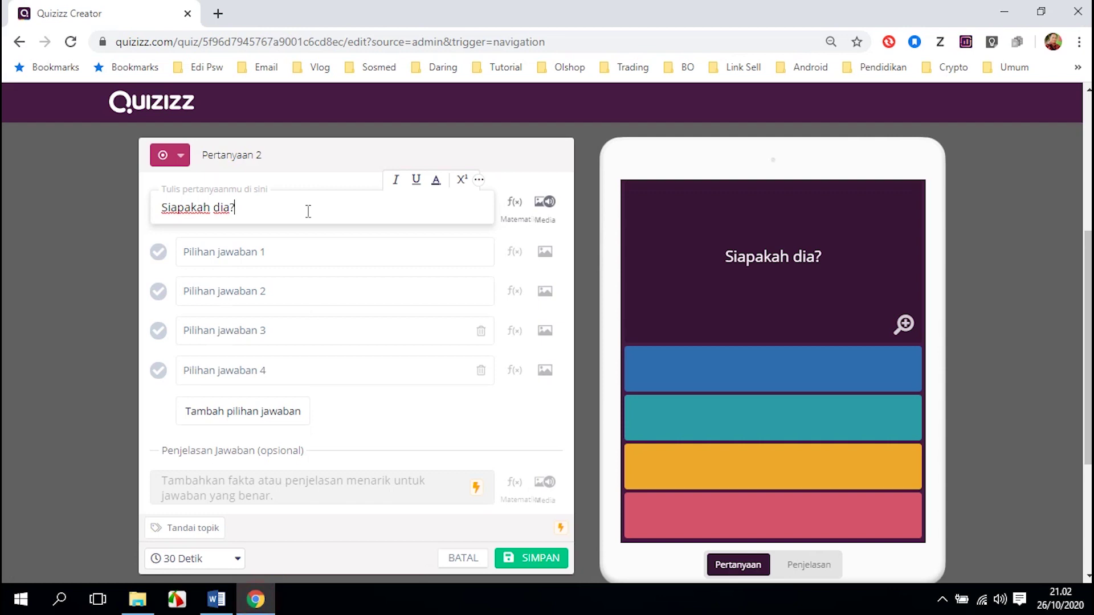
# - Search Google for "pendiri facebook" in a new browser tab and show the image results
pyautogui.click(217, 14)
pyautogui.click(277, 37)
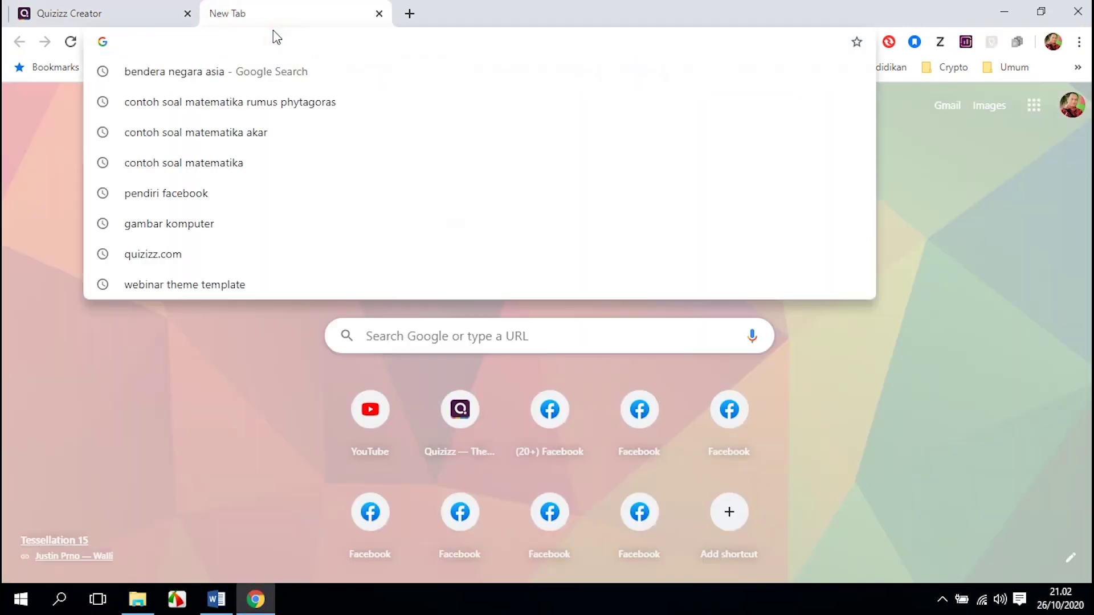
pyautogui.write('pendi')
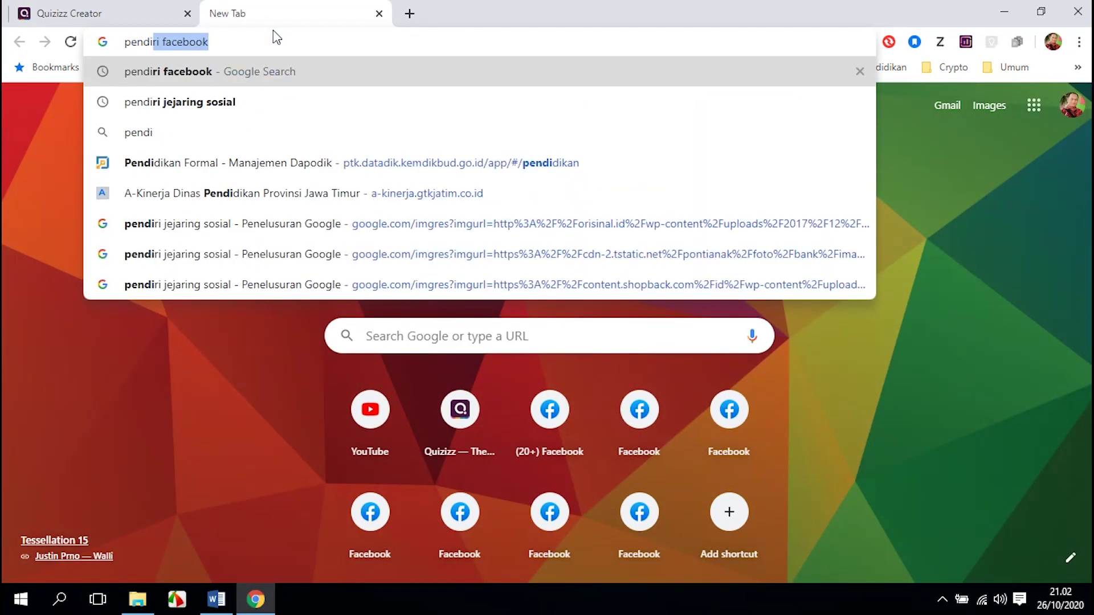
pyautogui.press('Right')
pyautogui.press('Return')
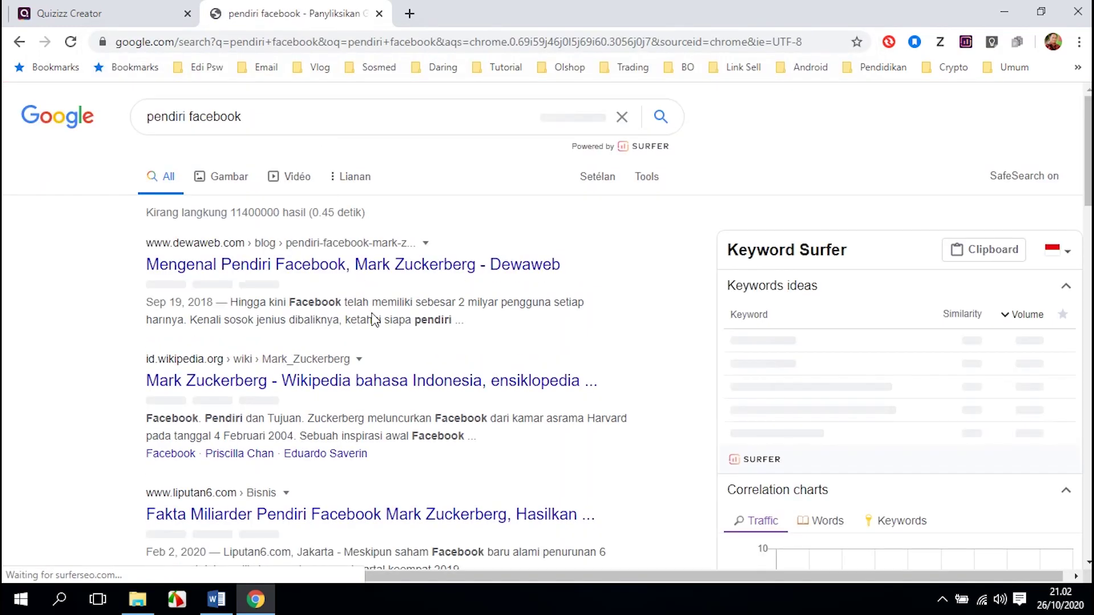
pyautogui.click(227, 179)
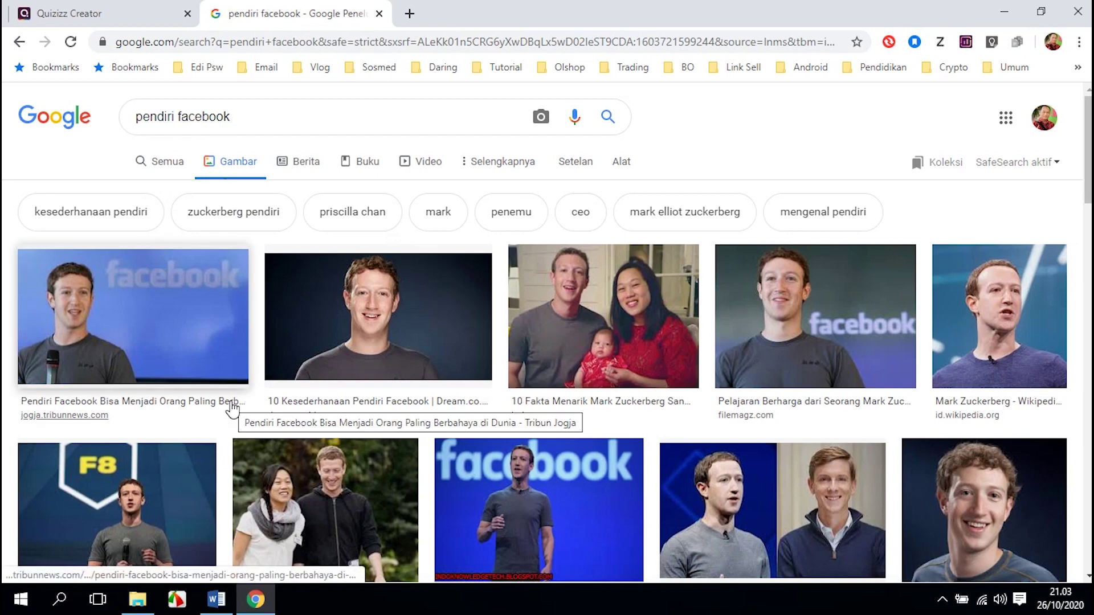
# - Browse the image results, open the dark-background portrait from dream.co.id, and copy its image address
pyautogui.scroll(-1, 279, 427)
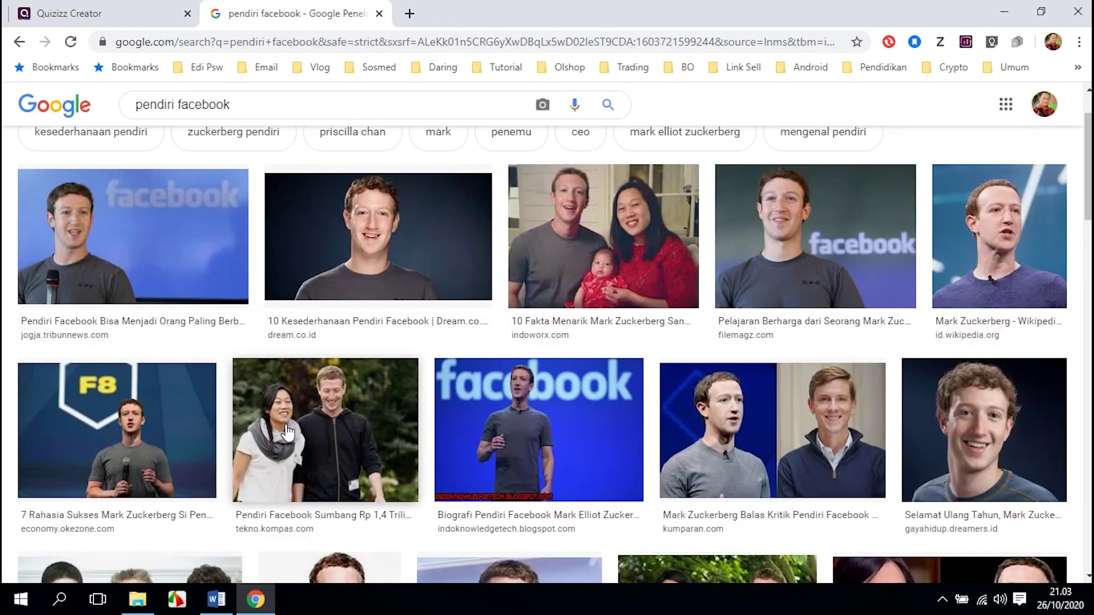
pyautogui.scroll(-2, 288, 432)
pyautogui.scroll(-2, 290, 434)
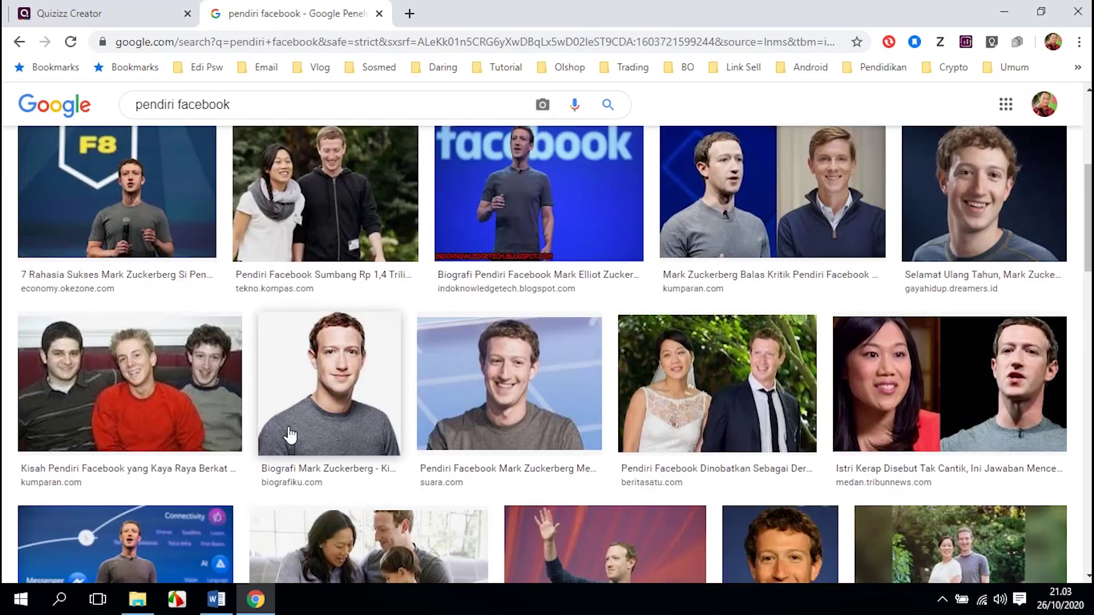
pyautogui.scroll(-1, 289, 434)
pyautogui.scroll(5, 288, 435)
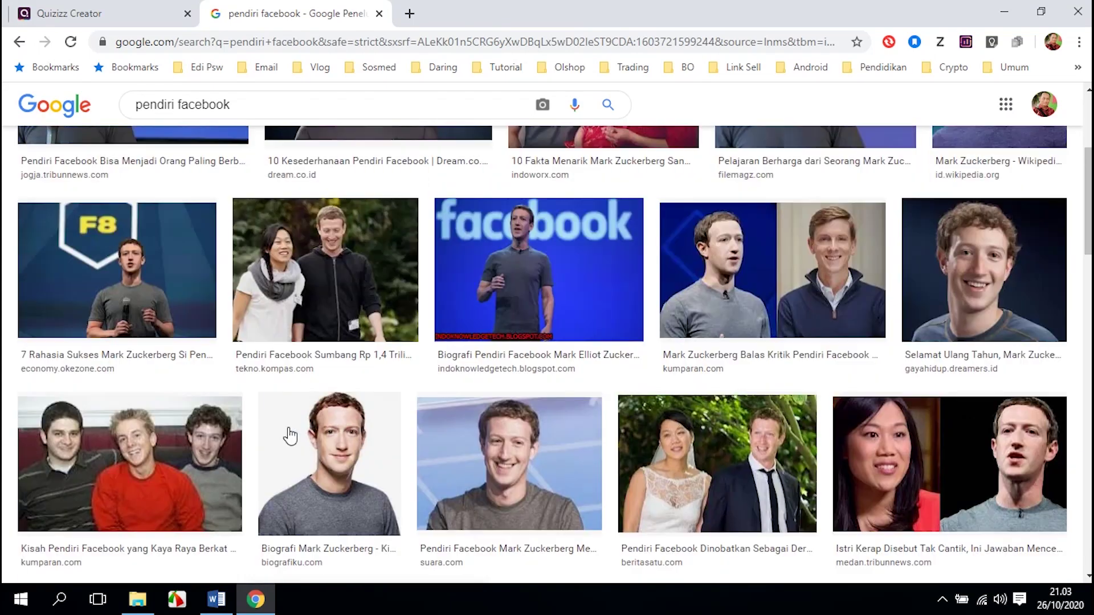
pyautogui.scroll(1, 290, 435)
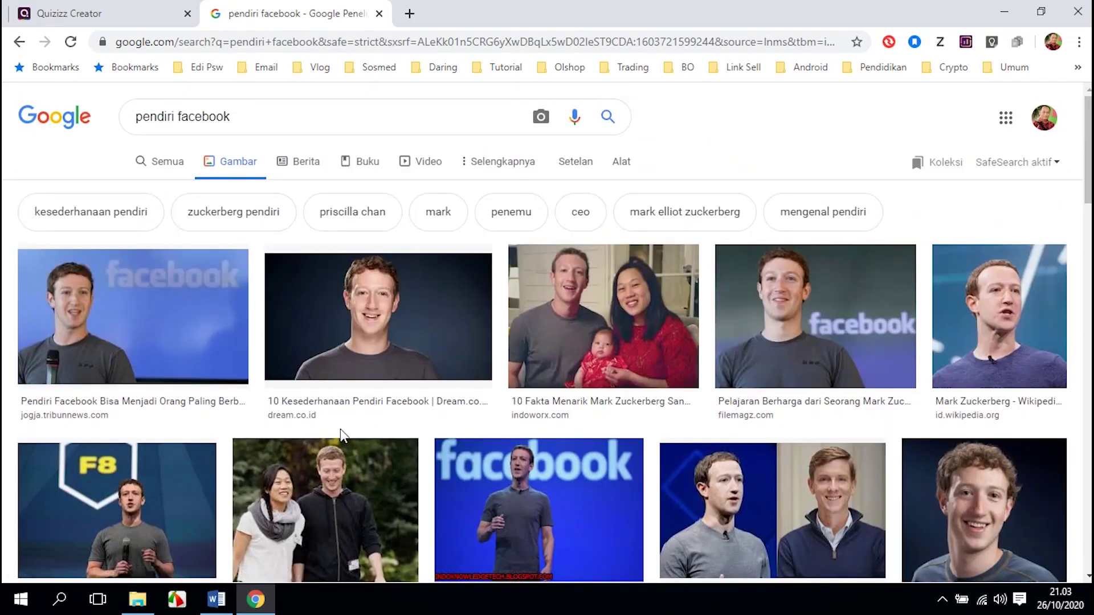
pyautogui.click(382, 324)
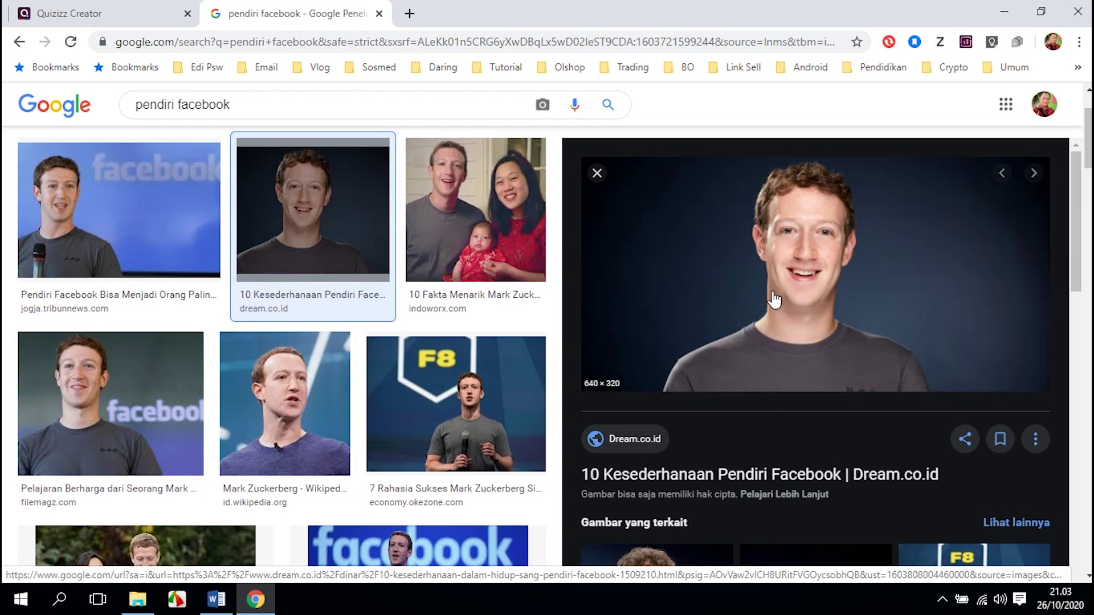
pyautogui.rightClick(879, 287)
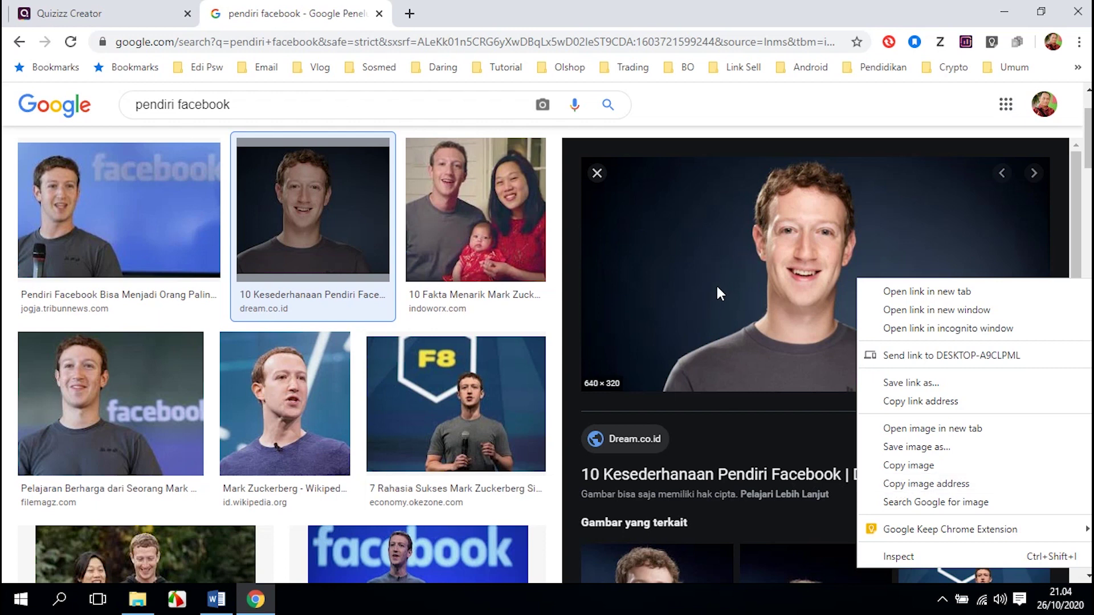
pyautogui.click(932, 485)
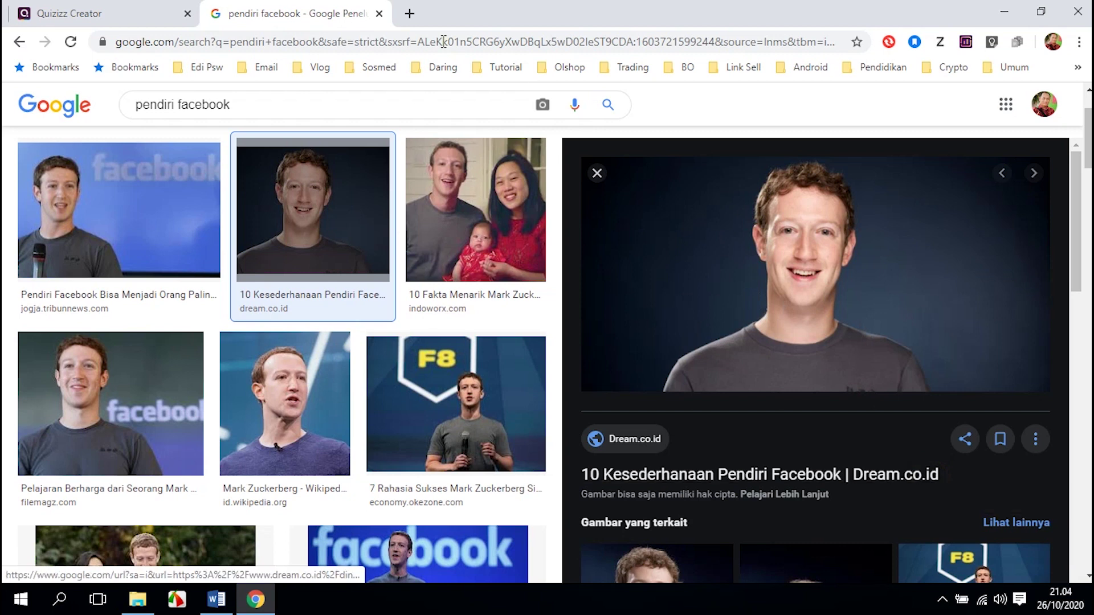
# - Return to the Quizizz editor and add the portrait to the Pertanyaan 2 question text using the copied image link
pyautogui.click(105, 17)
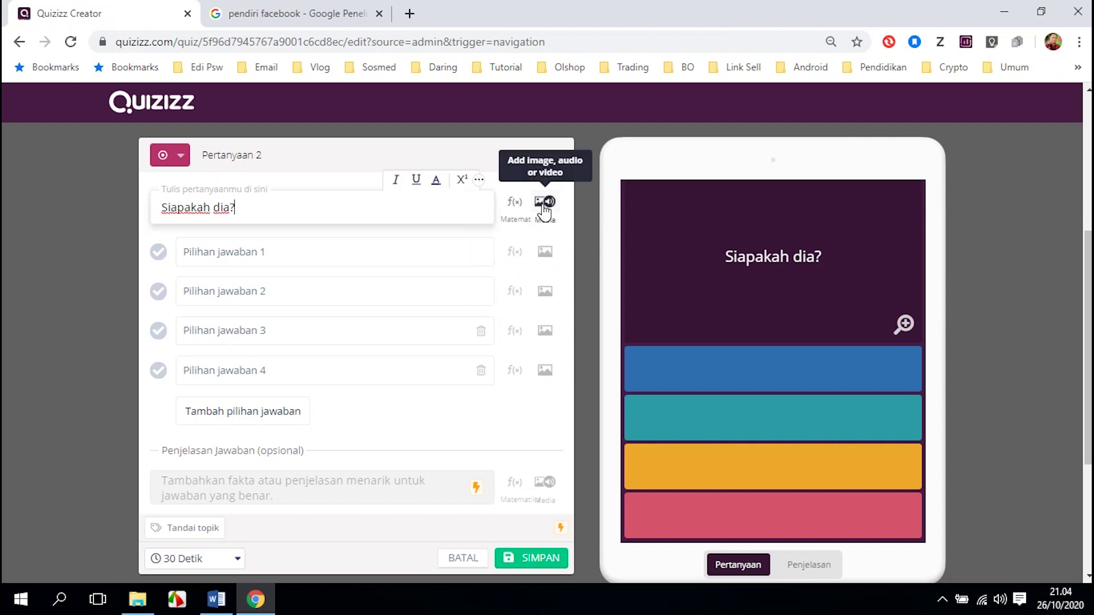
pyautogui.click(544, 205)
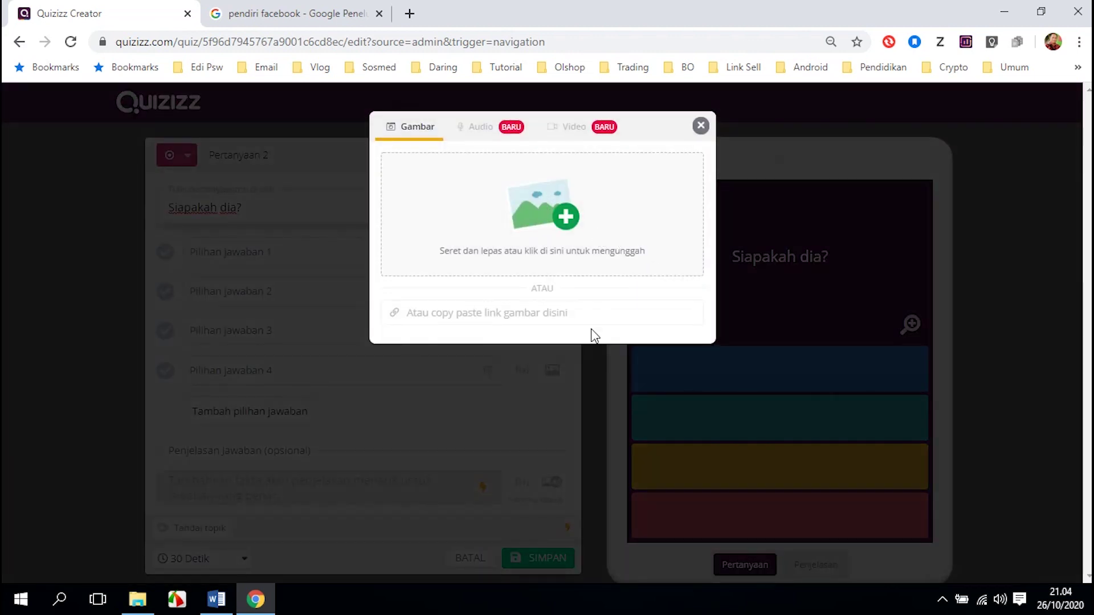
pyautogui.click(463, 312)
pyautogui.rightClick(462, 312)
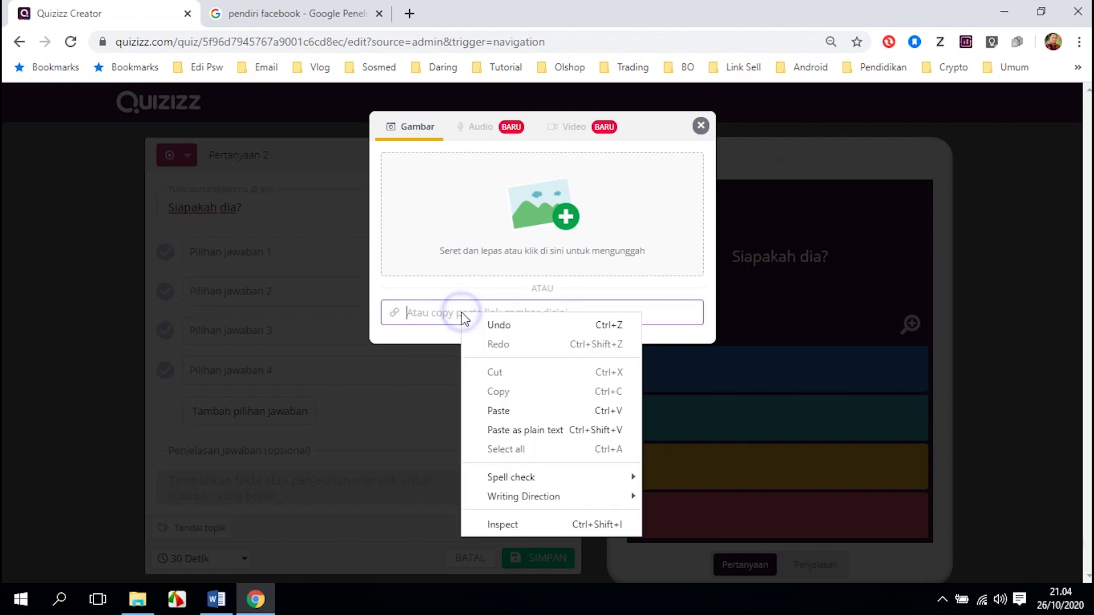
pyautogui.click(500, 411)
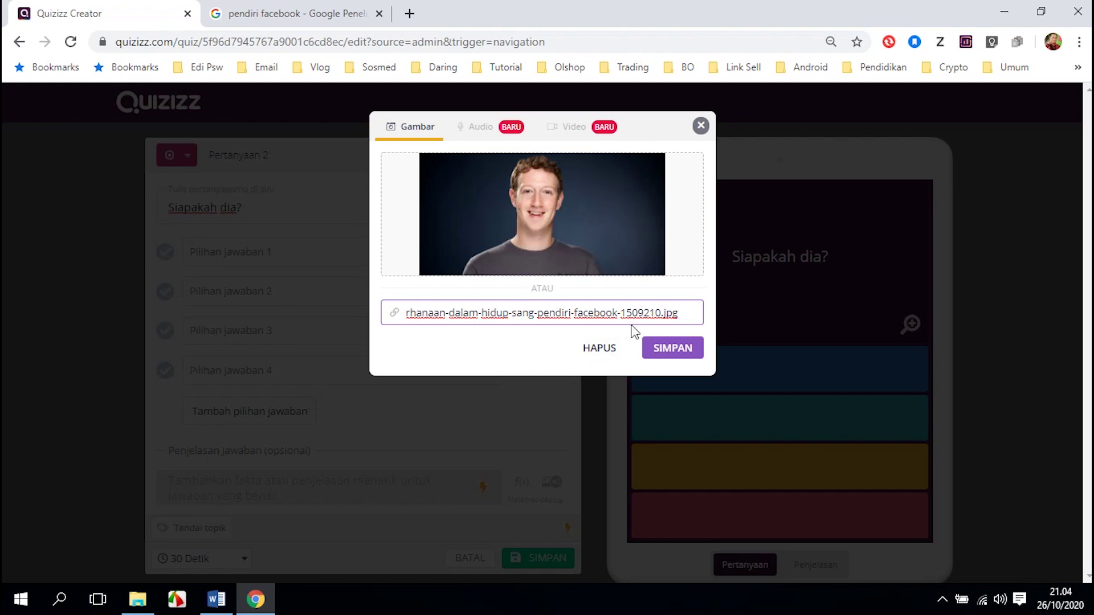
pyautogui.click(673, 349)
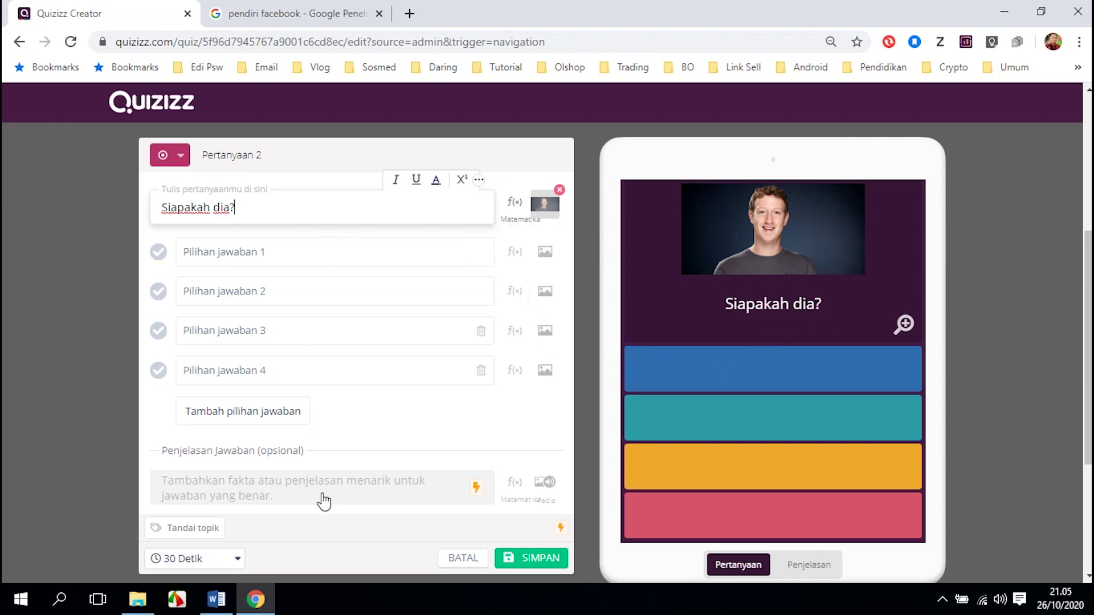
# - Copy "Pendiri Google" from question 2 in the Word document into answer option 1 in Quizizz
pyautogui.click(217, 599)
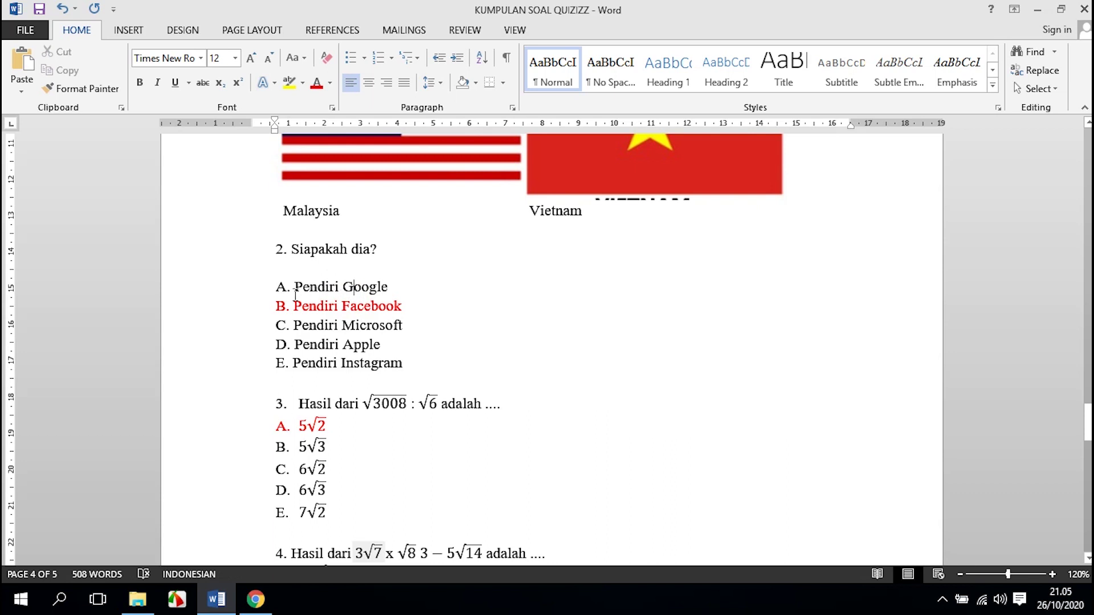
pyautogui.moveTo(299, 290); pyautogui.dragTo(390, 288)
pyautogui.hotkey('ctrl', 'c')
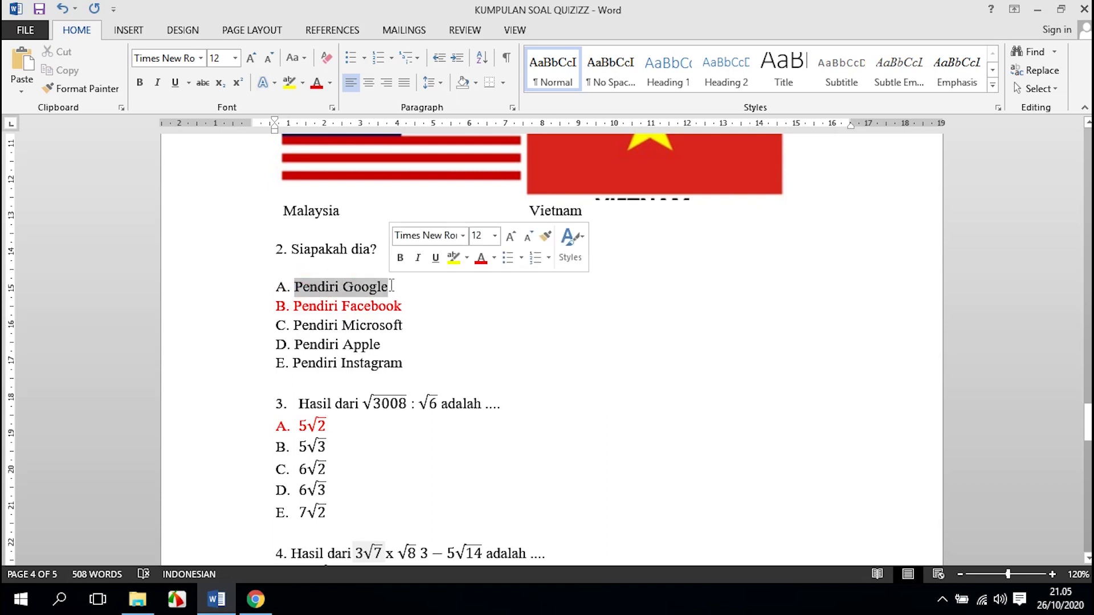
pyautogui.click(256, 599)
pyautogui.click(272, 251)
pyautogui.hotkey('ctrl', 'v')
# - Copy "Pendiri Facebook" from the Word document into answer option 2 of Pertanyaan 2
pyautogui.click(216, 599)
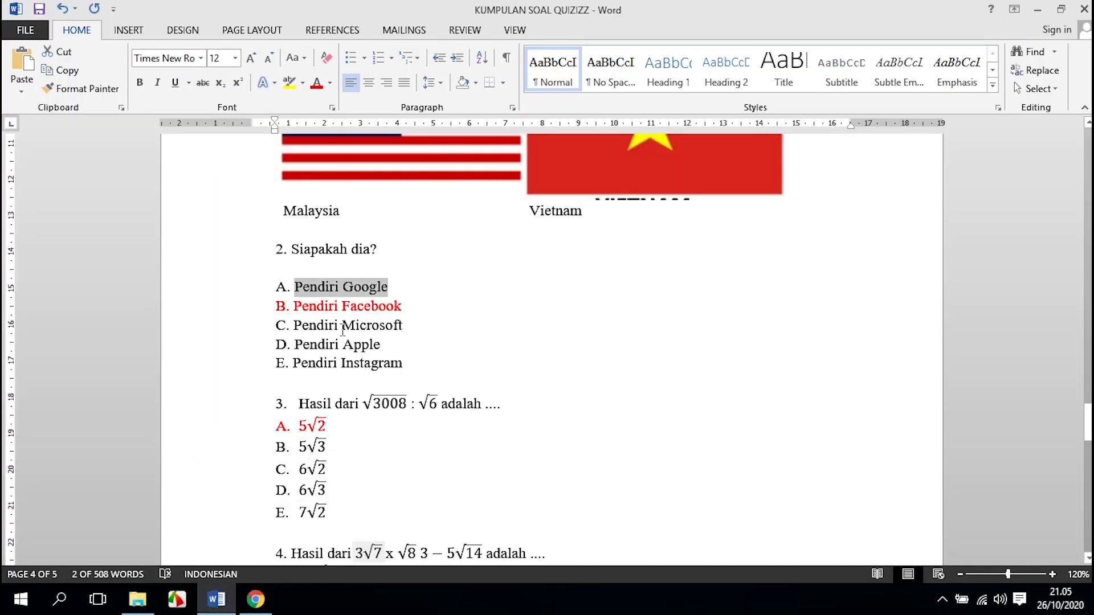
pyautogui.moveTo(403, 306); pyautogui.dragTo(294, 306)
pyautogui.hotkey('ctrl', 'c')
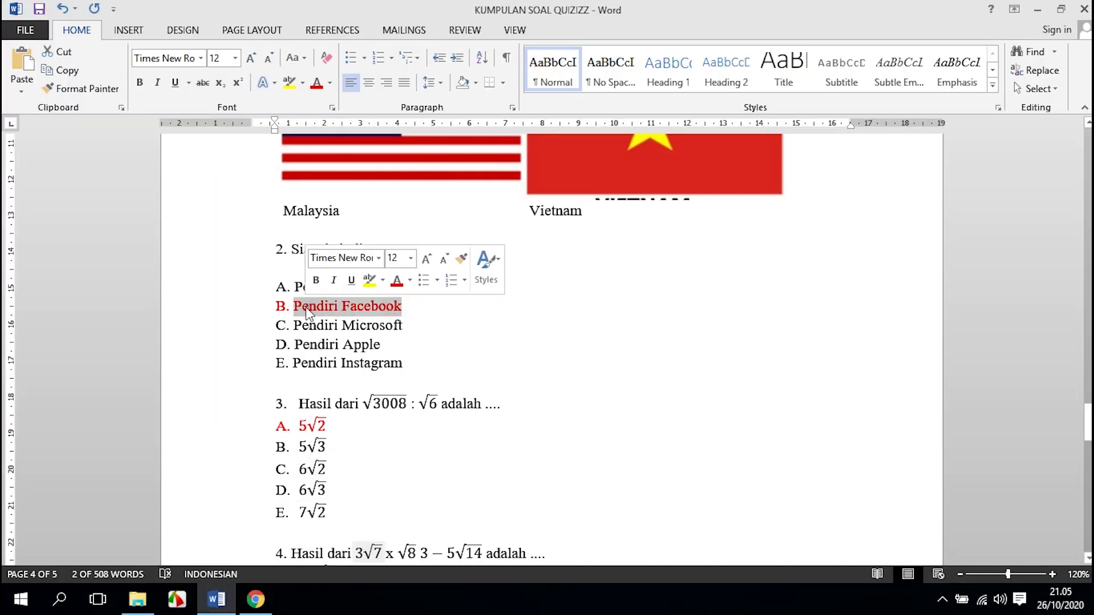
pyautogui.click(255, 599)
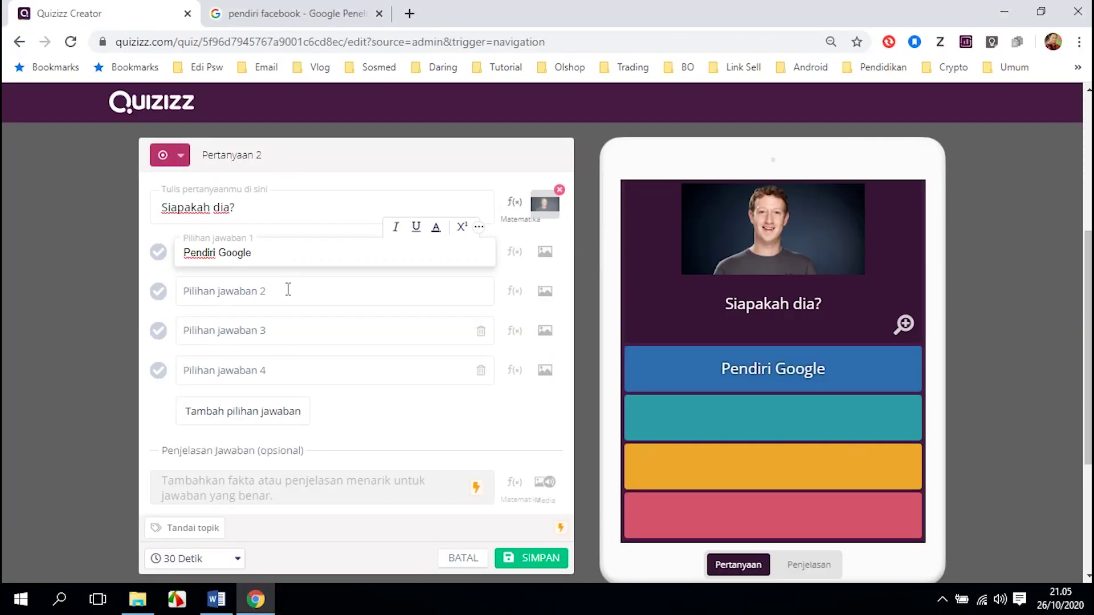
pyautogui.click(290, 283)
pyautogui.hotkey('ctrl', 'v')
# - Copy "Pendiri Microsoft" from the Word document into answer option 3 of Pertanyaan 2
pyautogui.click(256, 599)
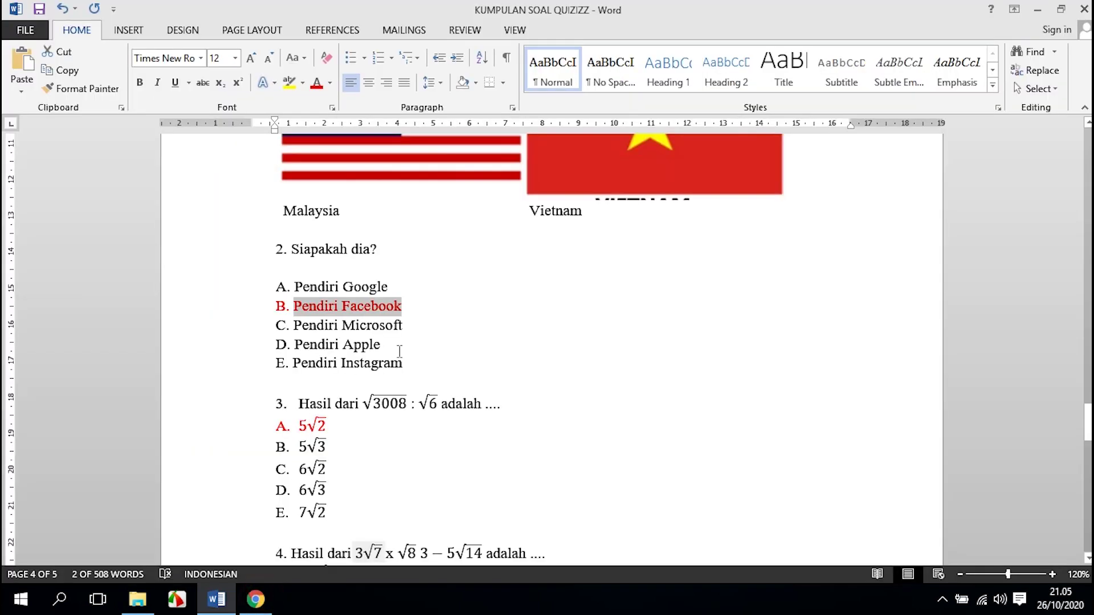
pyautogui.moveTo(404, 325); pyautogui.dragTo(294, 326)
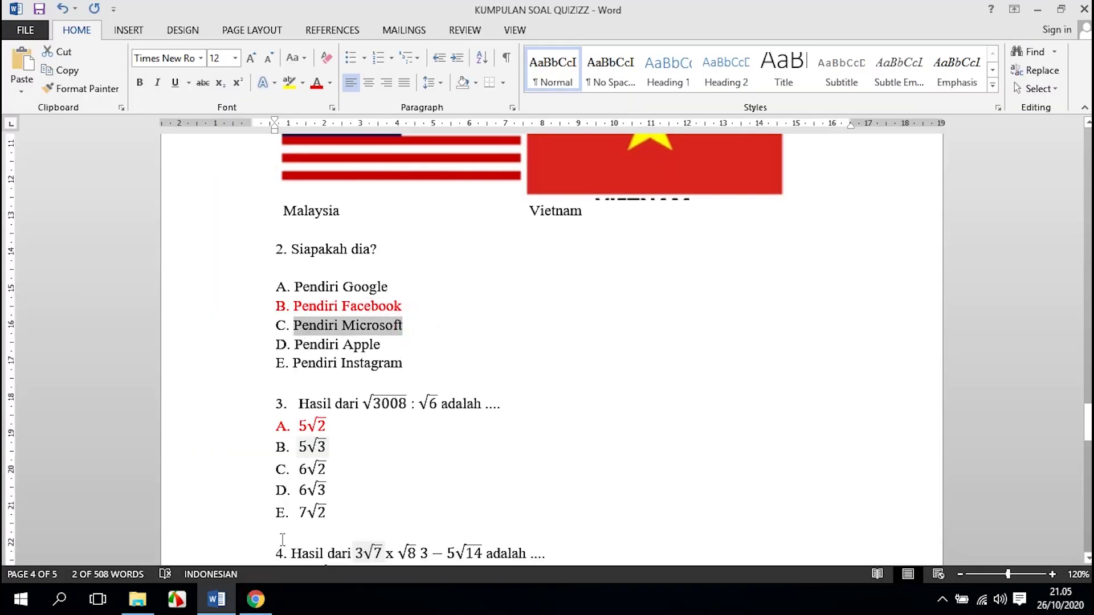
pyautogui.click(255, 600)
pyautogui.click(263, 330)
pyautogui.write('Pendiri Microsoft')
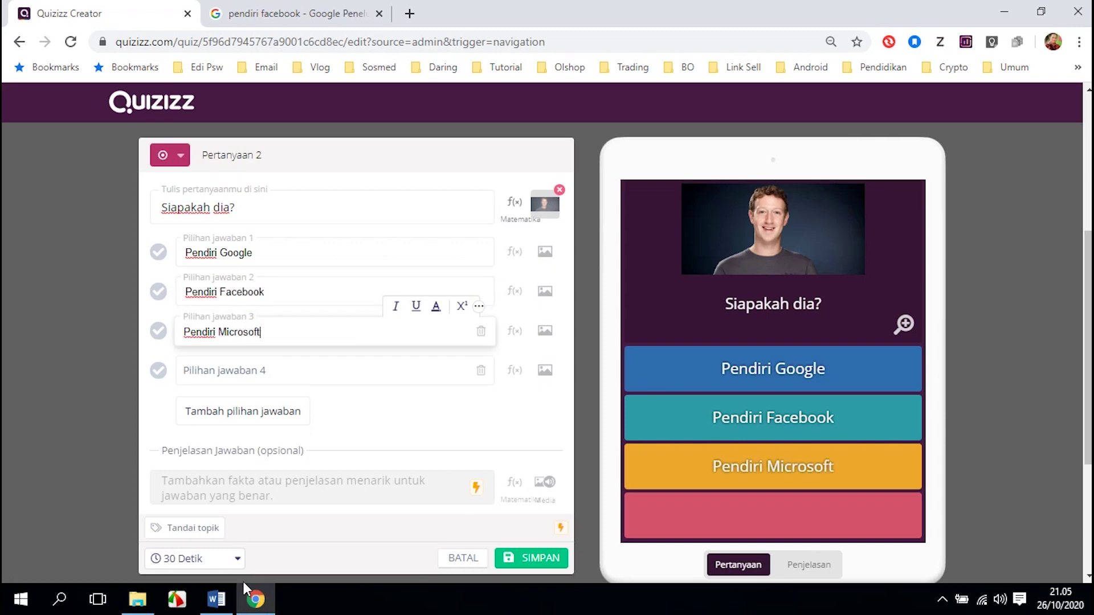
# - Copy "Pendiri Apple" from the Word document into answer option 4 of Pertanyaan 2
pyautogui.click(254, 600)
pyautogui.moveTo(391, 346); pyautogui.dragTo(298, 344)
pyautogui.hotkey('ctrl', 'c')
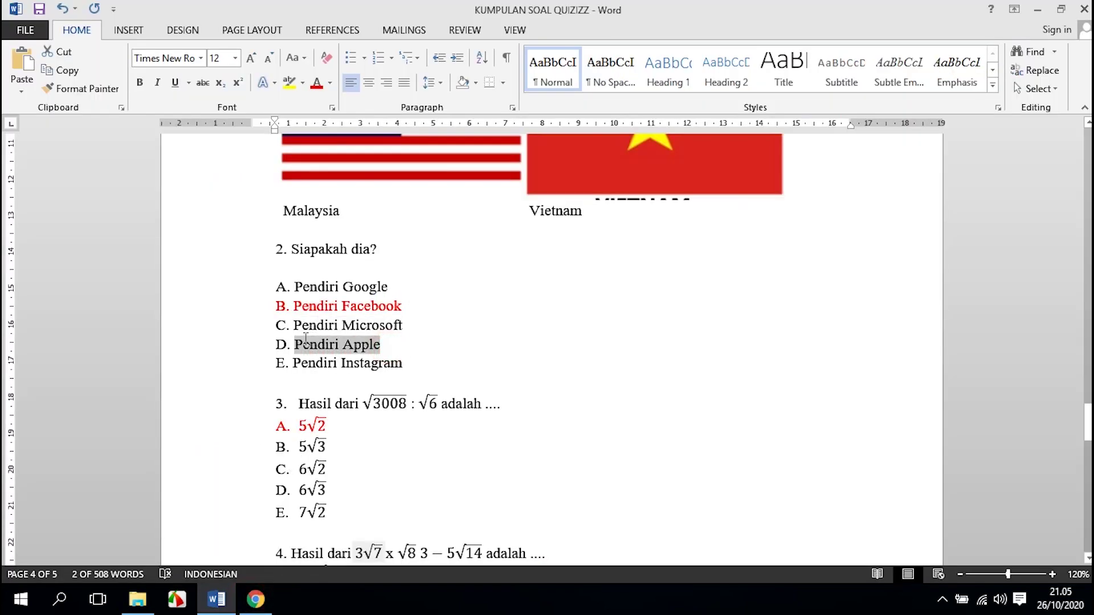
pyautogui.click(257, 598)
pyautogui.click(249, 363)
pyautogui.hotkey('ctrl', 'v')
# - Copy "Pendiri Instagram" from the Word document and add it as a fifth answer option in Pertanyaan 2
pyautogui.click(255, 600)
pyautogui.moveTo(425, 361); pyautogui.dragTo(293, 363)
pyautogui.hotkey('ctrl', 'c')
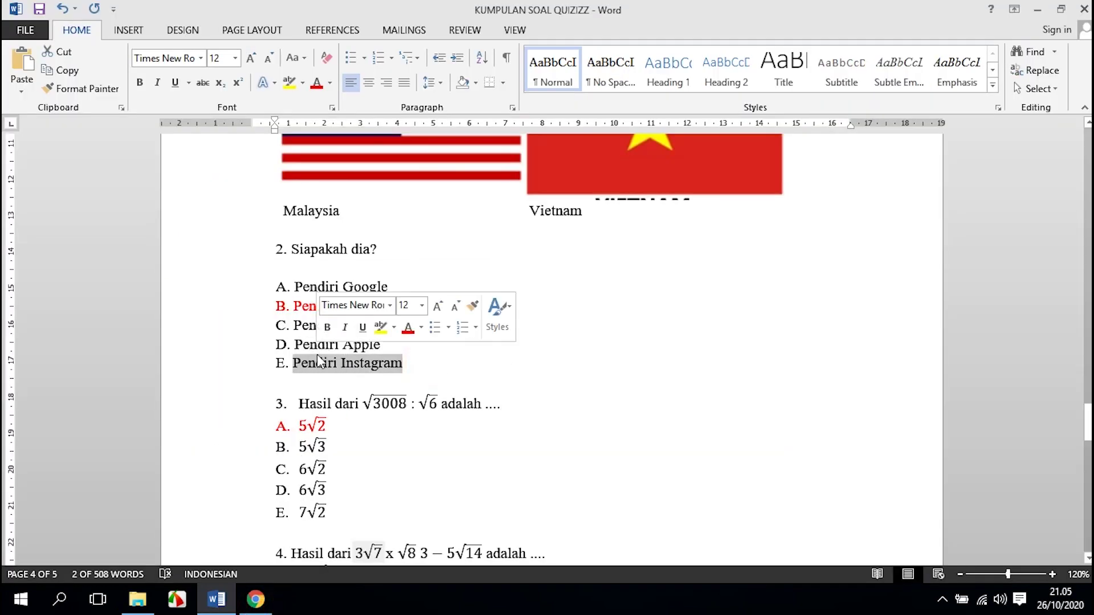
pyautogui.click(255, 599)
pyautogui.click(223, 405)
pyautogui.click(228, 410)
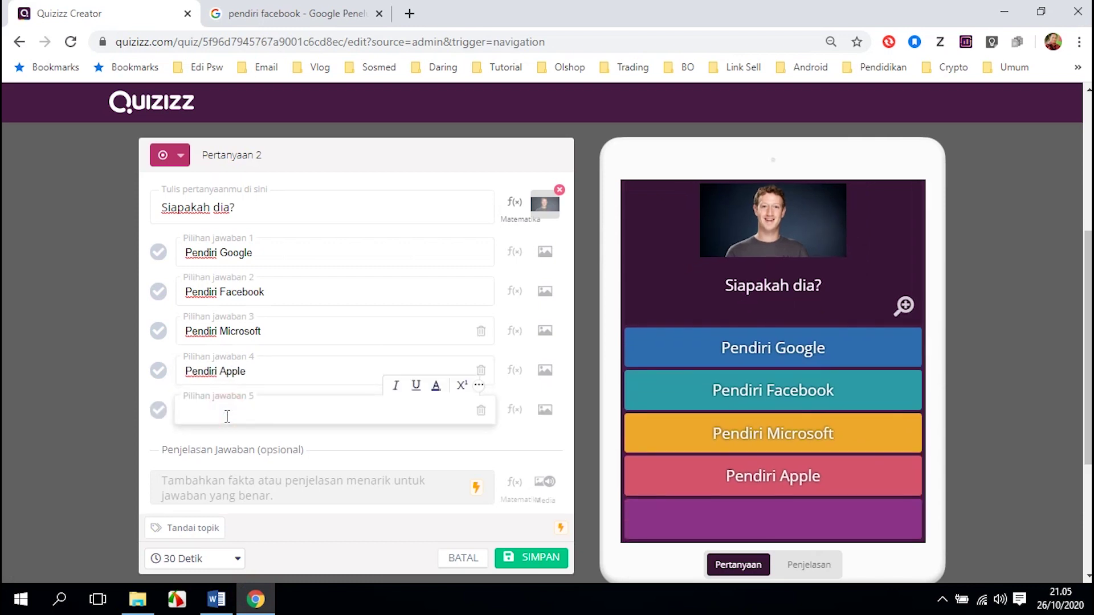
pyautogui.hotkey('ctrl', 'v')
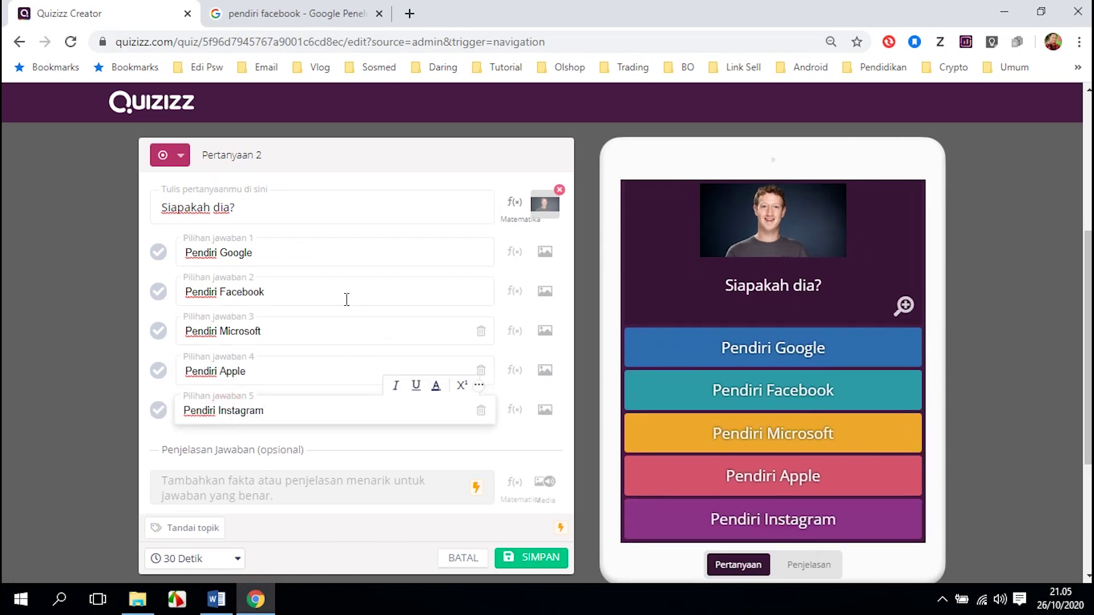
# - Mark "Pendiri Facebook" as the correct answer of Pertanyaan 2, set its time limit to 60 seconds, and save the question
pyautogui.click(159, 292)
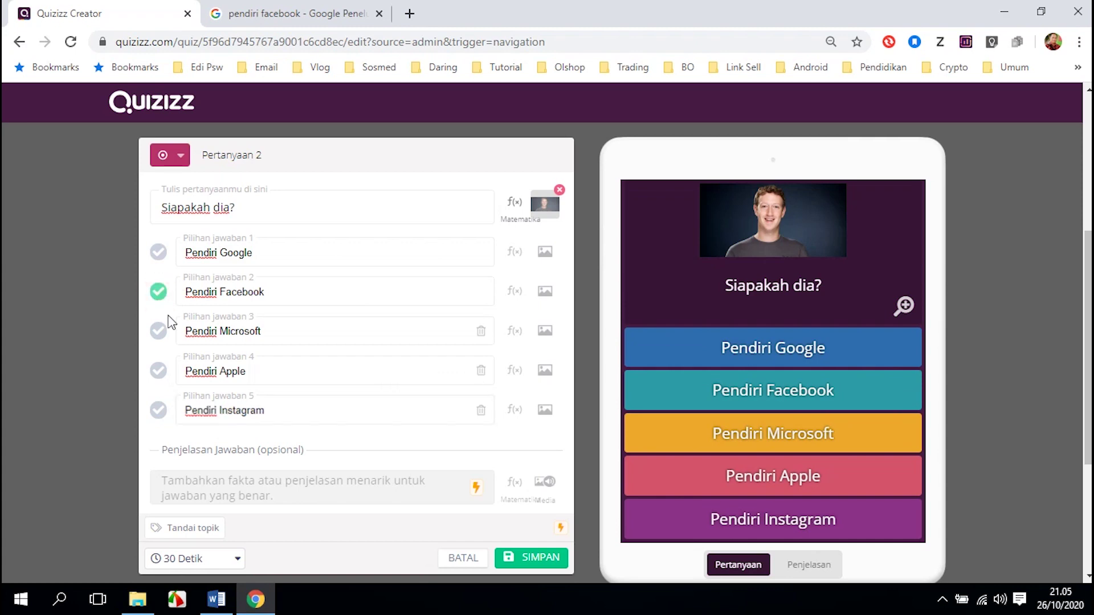
pyautogui.scroll(-2, 233, 491)
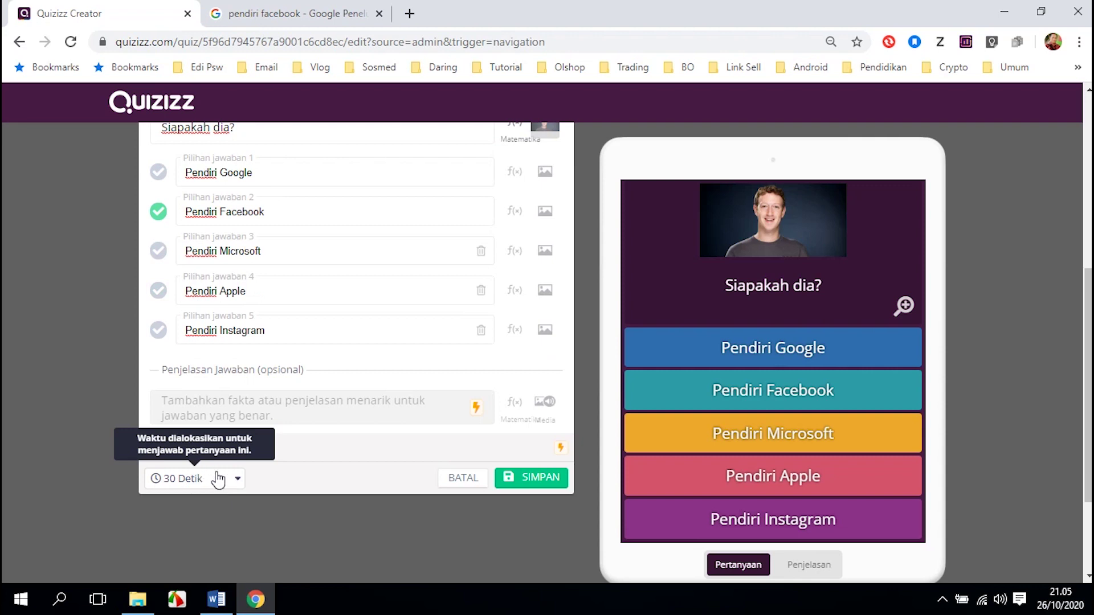
pyautogui.click(237, 480)
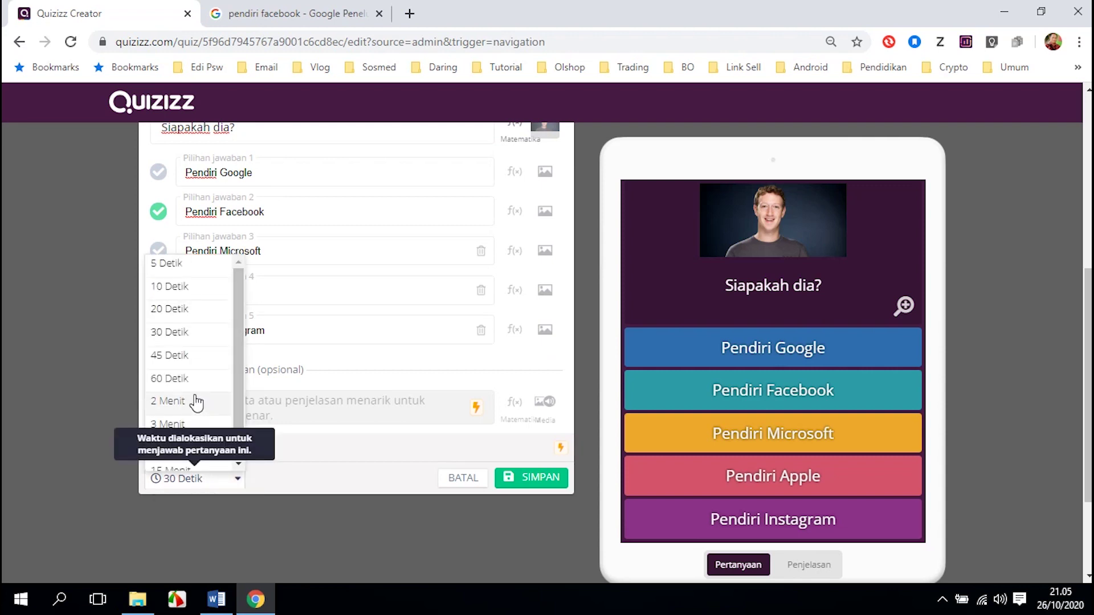
pyautogui.click(197, 375)
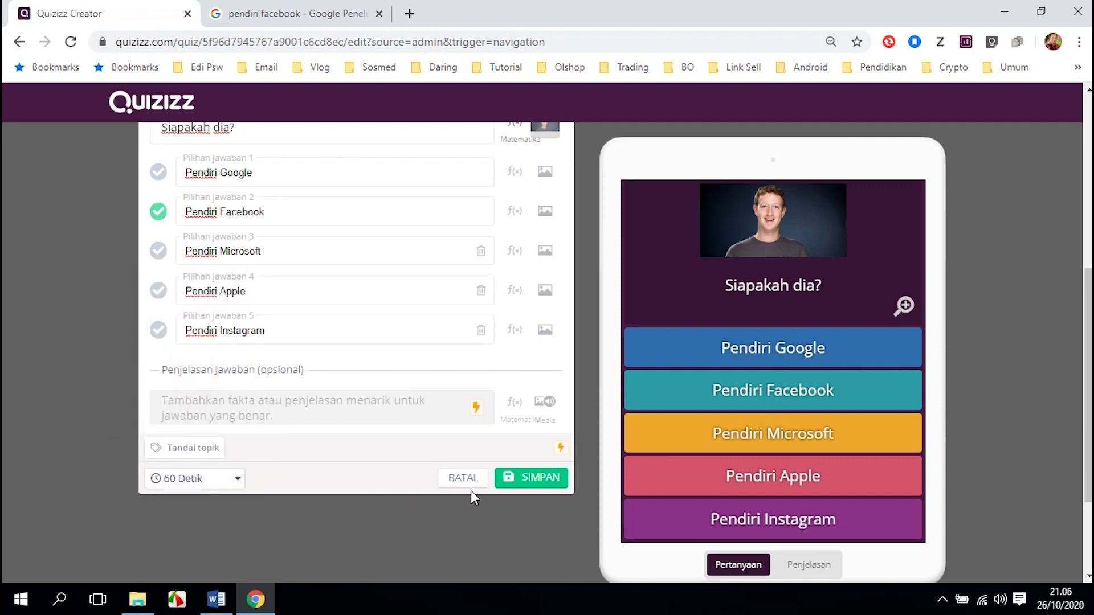
pyautogui.click(525, 477)
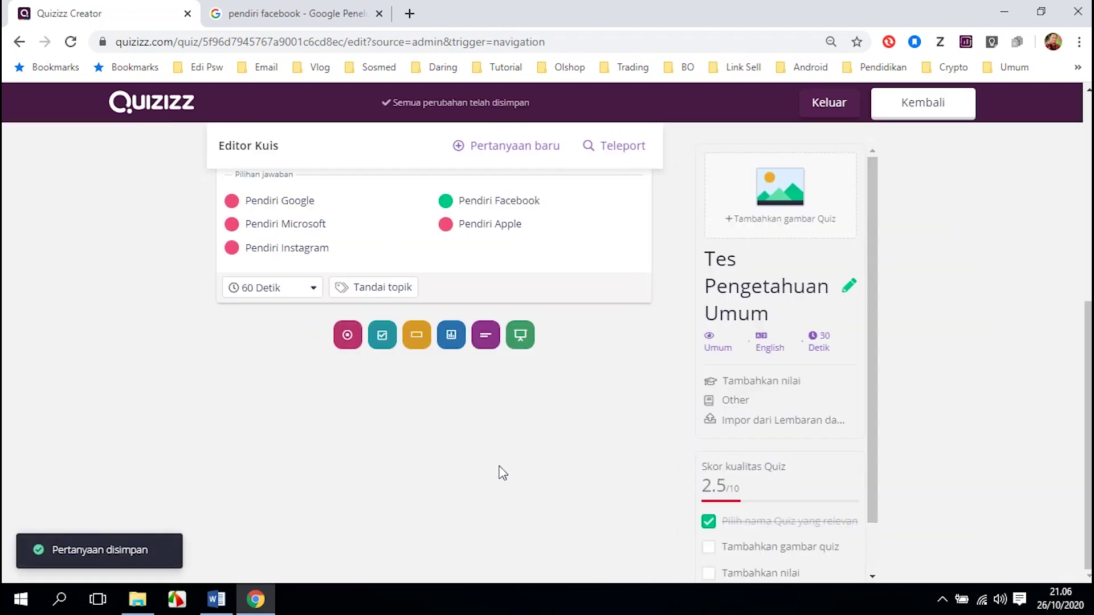
# - Review the two saved quiz questions, then read math questions 3 and 4 in the Word document
pyautogui.scroll(5, 501, 471)
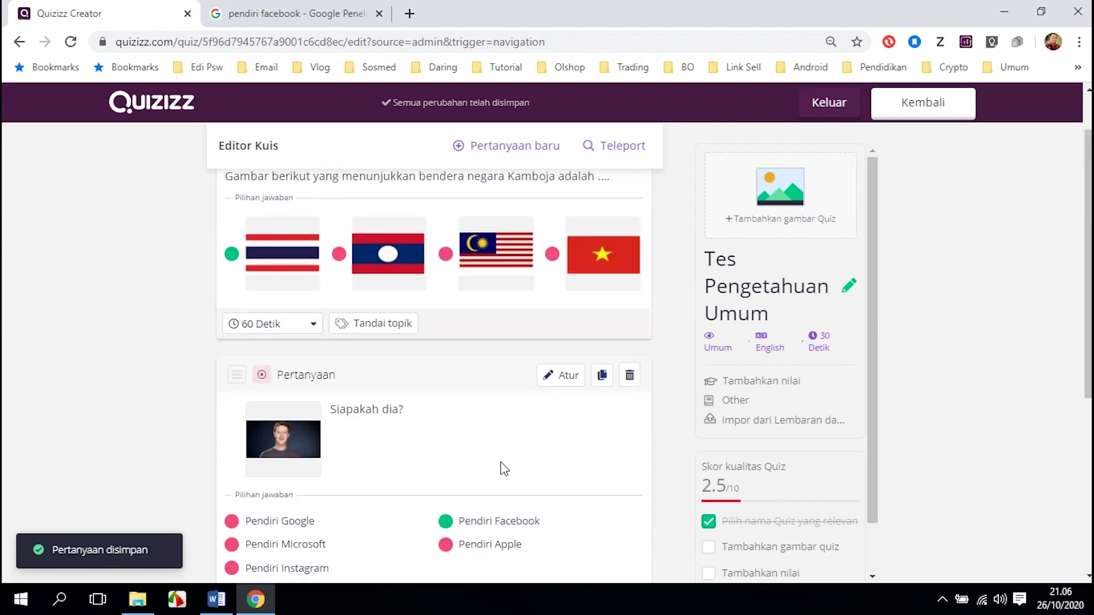
pyautogui.scroll(1, 501, 463)
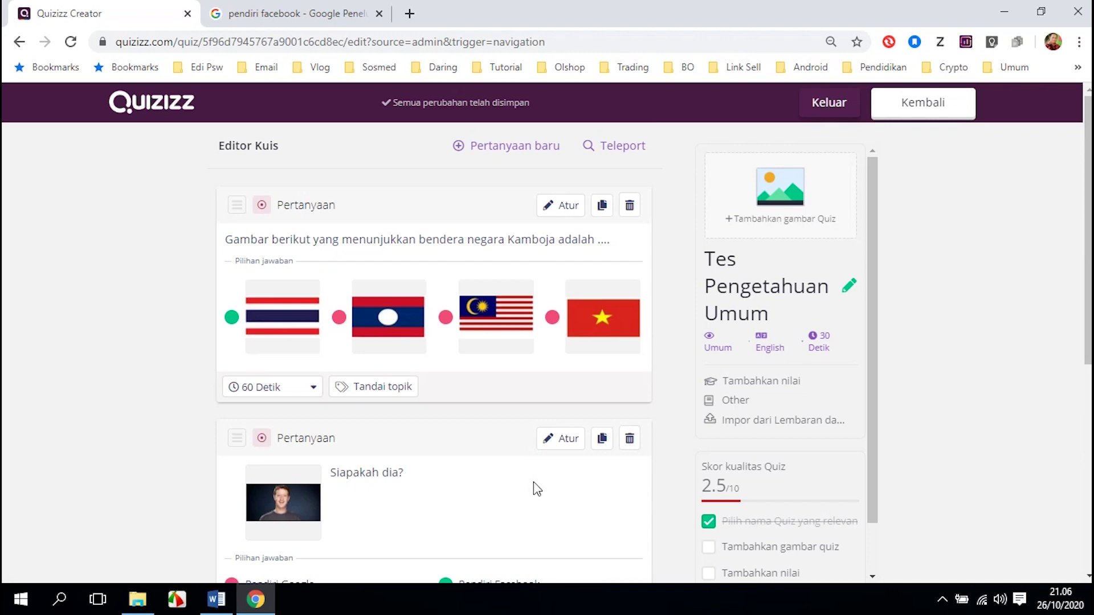
pyautogui.scroll(-1, 536, 489)
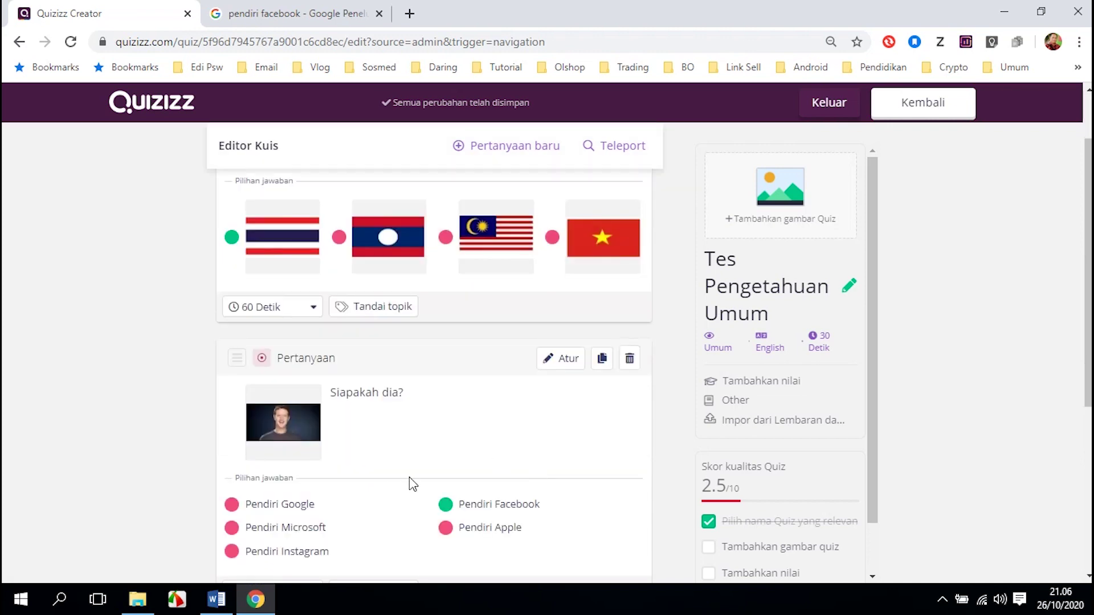
pyautogui.scroll(-1, 420, 479)
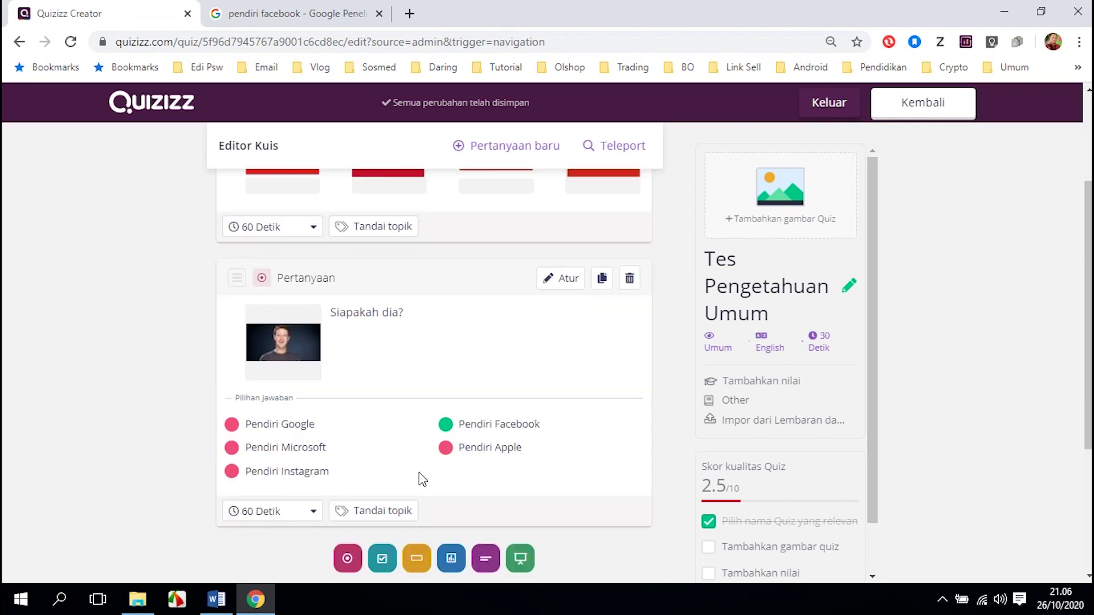
pyautogui.click(201, 607)
pyautogui.scroll(-1, 628, 376)
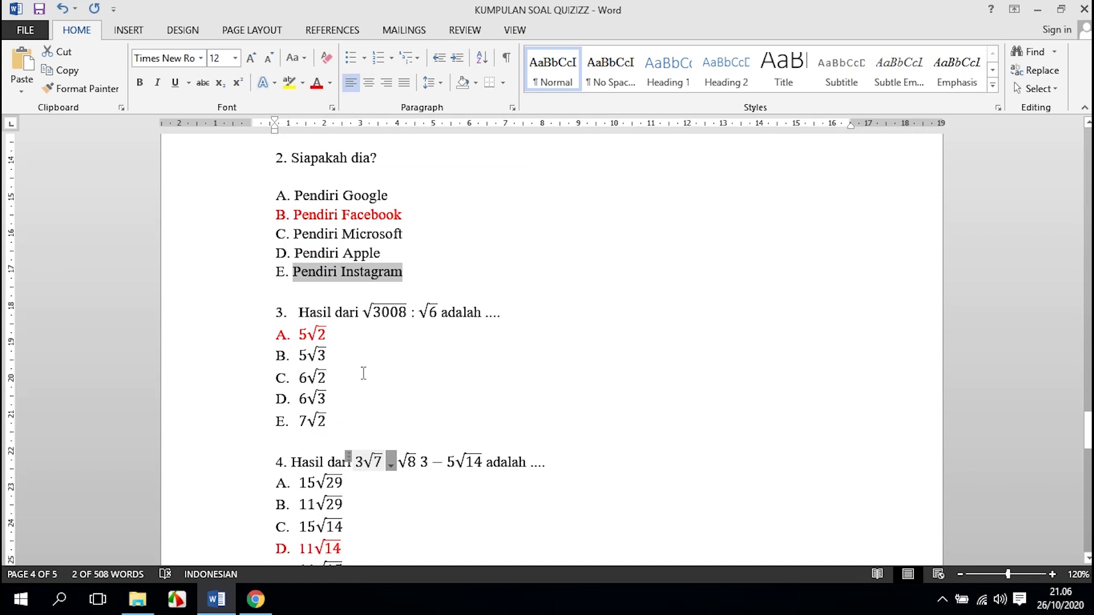
pyautogui.scroll(-1, 381, 376)
pyautogui.scroll(1, 437, 388)
pyautogui.scroll(-1, 436, 386)
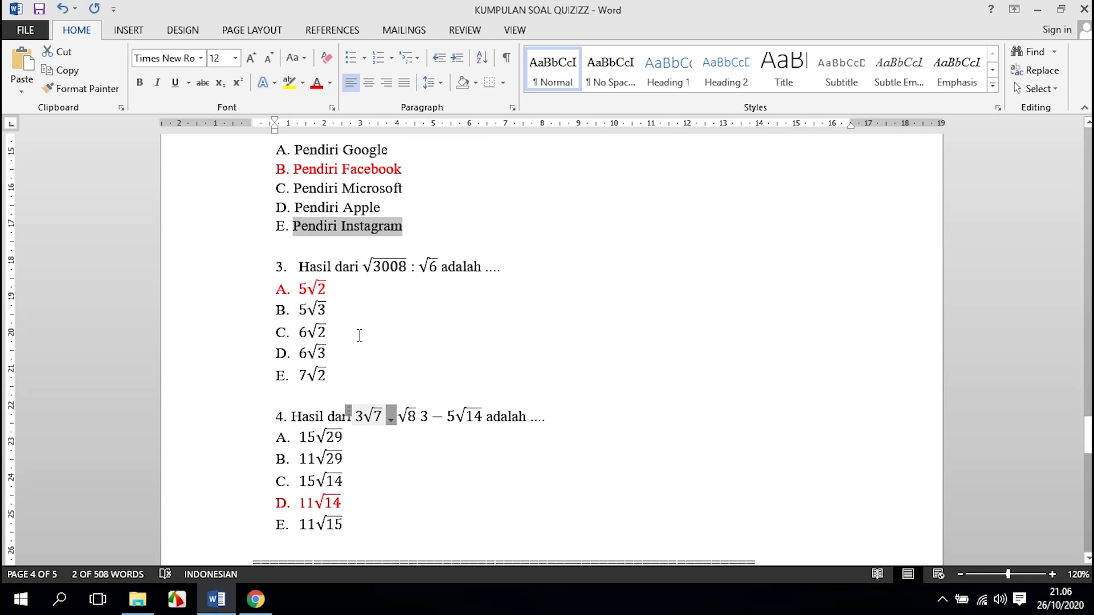
# - Return to the quiz editor and add a new multiple-choice question below the Siapakah dia? question
pyautogui.click(258, 604)
pyautogui.scroll(-3, 439, 421)
pyautogui.scroll(-1, 440, 417)
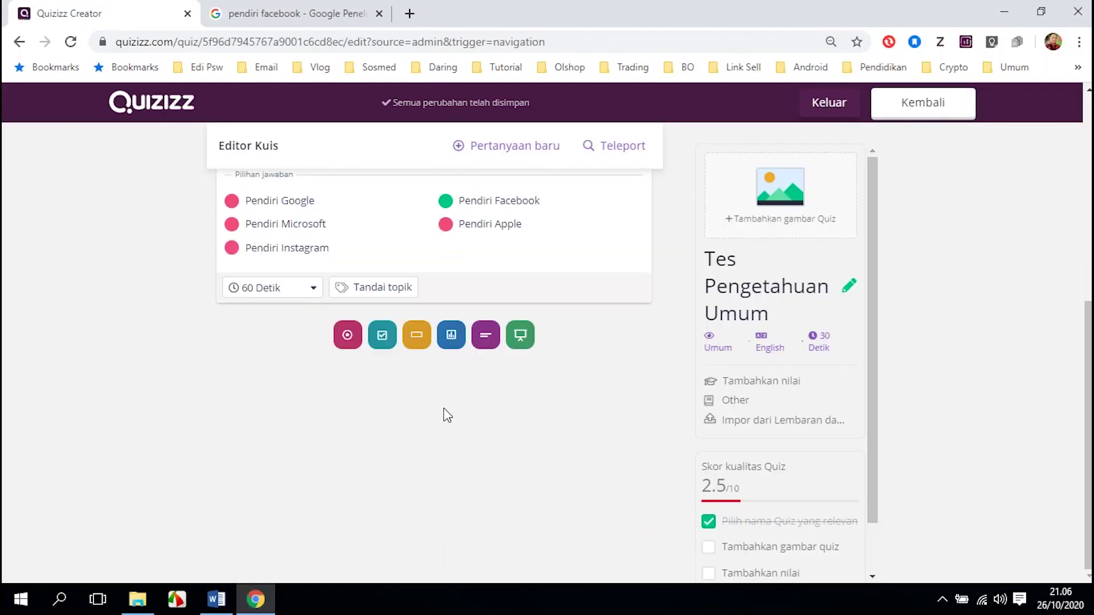
pyautogui.click(347, 336)
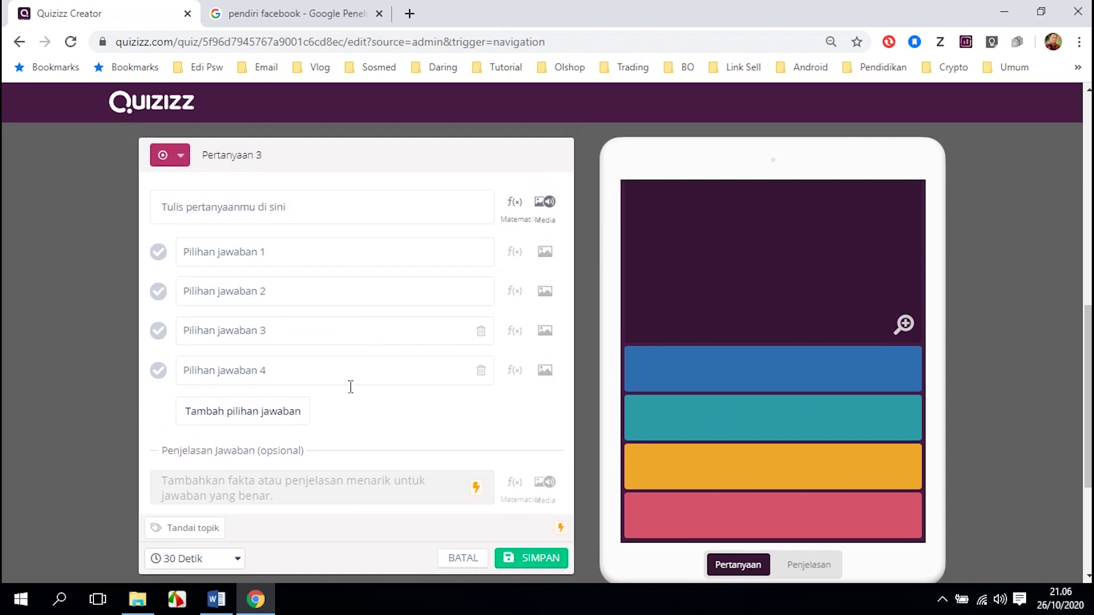
# - Check question 3 in the Word document and enter "Hasil dari" as the start of the Pertanyaan 3 question text
pyautogui.click(217, 599)
pyautogui.click(217, 599)
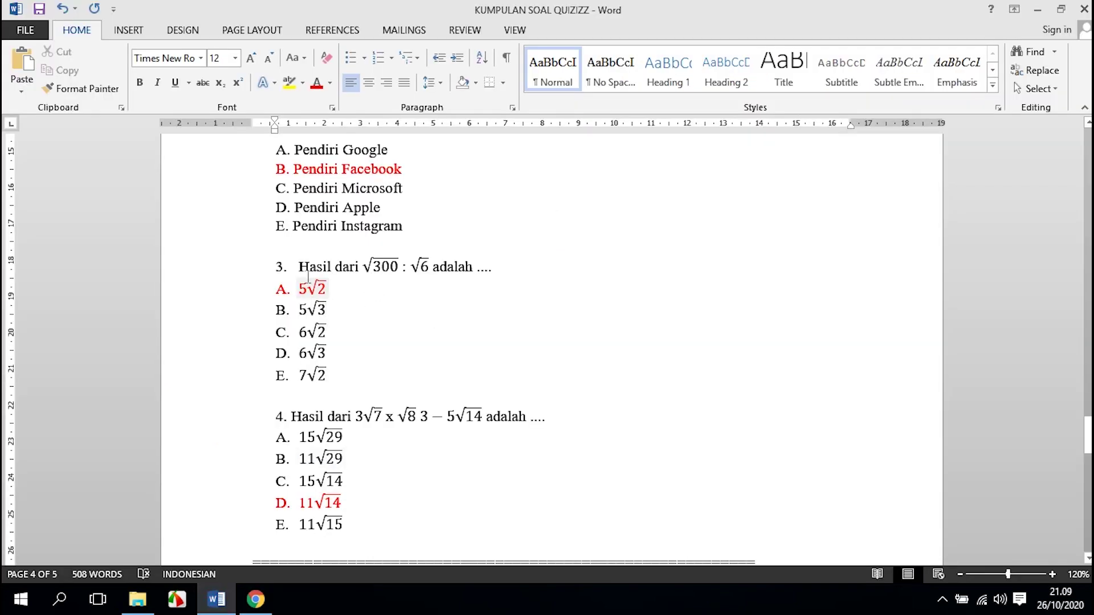
pyautogui.click(255, 599)
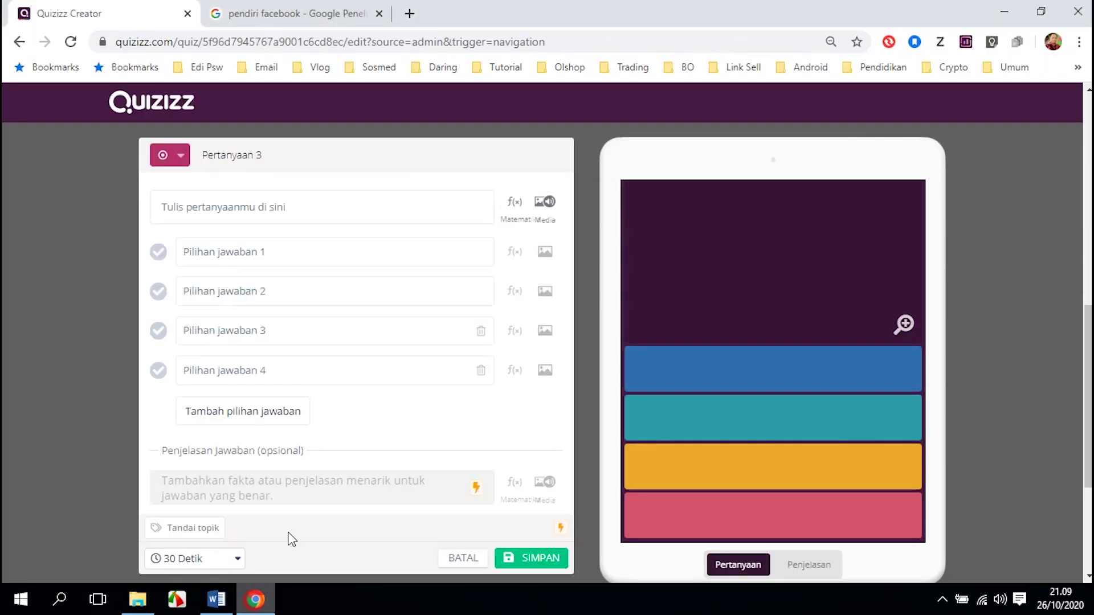
pyautogui.click(292, 206)
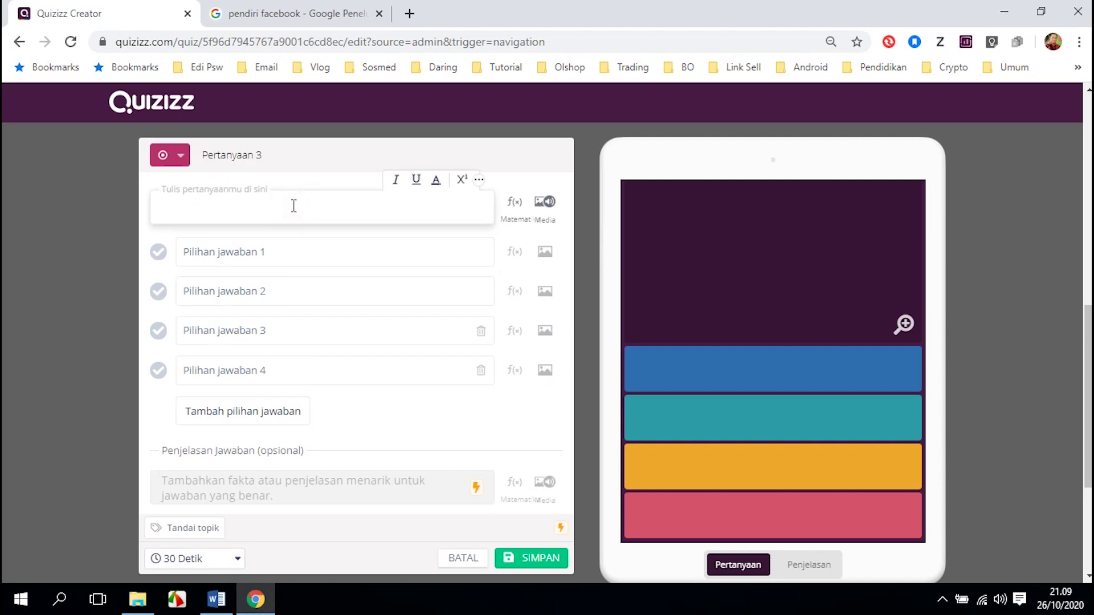
pyautogui.write('asil dari')
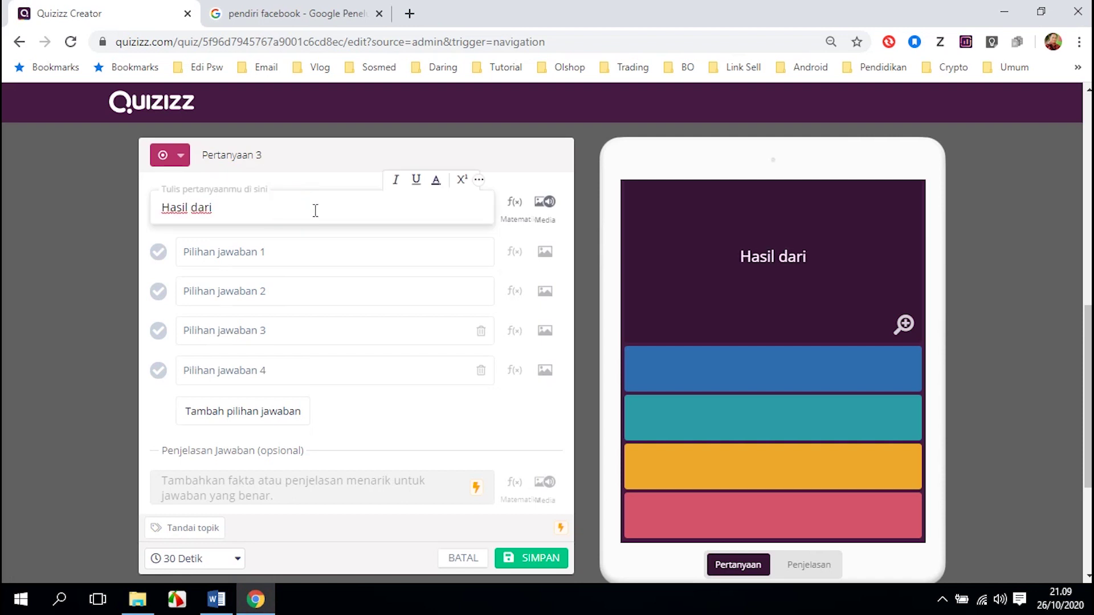
# - Open the equation editor for the Pertanyaan 3 question text and look through its Greek and Lebih lanjut symbols
pyautogui.click(216, 598)
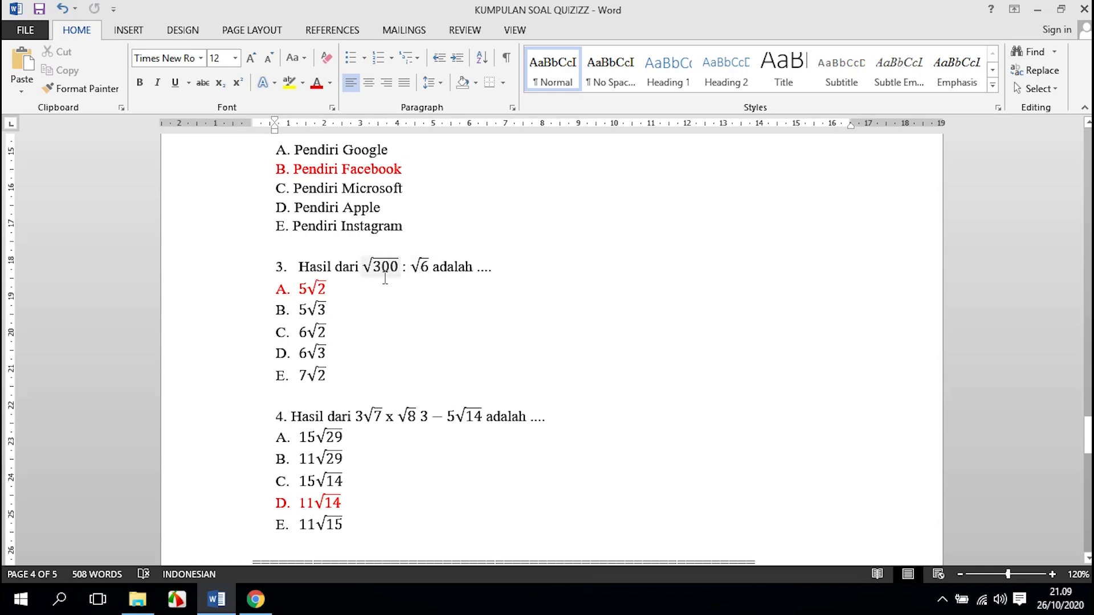
pyautogui.click(260, 609)
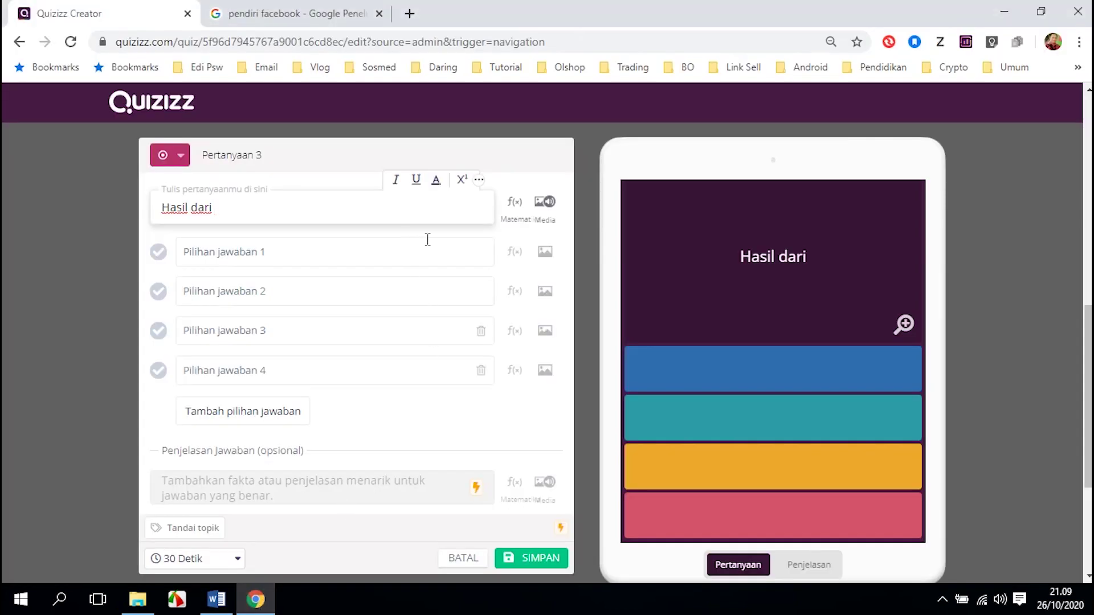
pyautogui.click(516, 209)
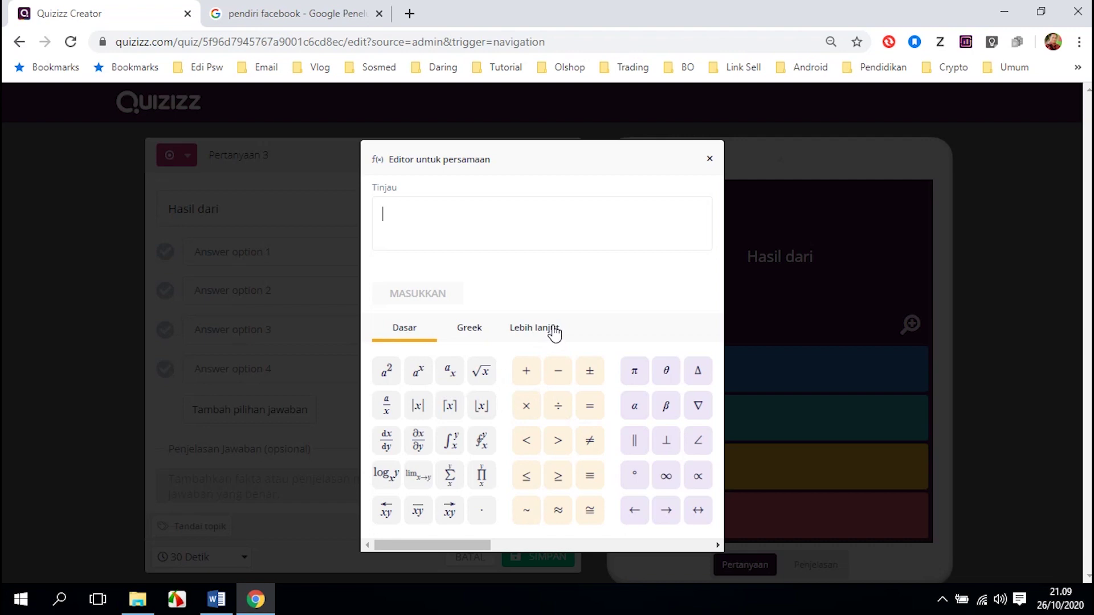
pyautogui.click(472, 330)
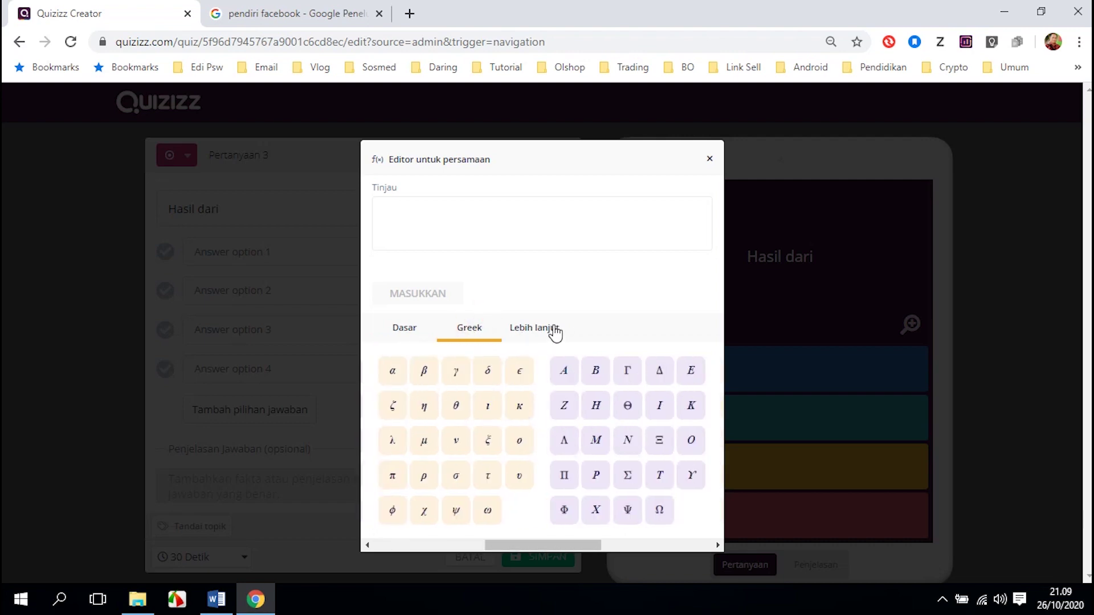
pyautogui.click(552, 329)
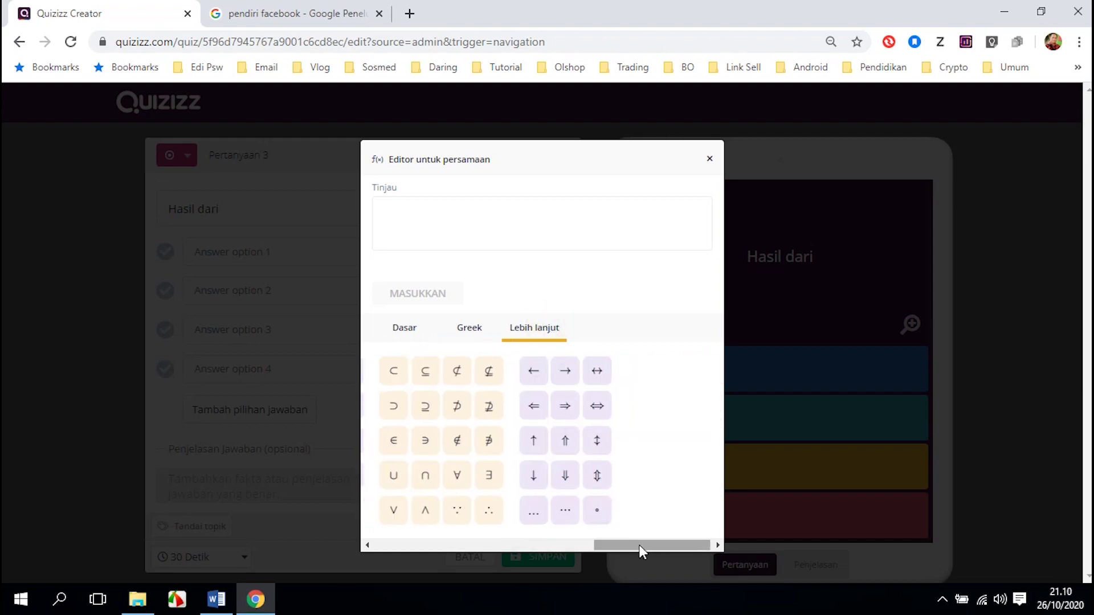
pyautogui.moveTo(659, 545); pyautogui.dragTo(399, 544)
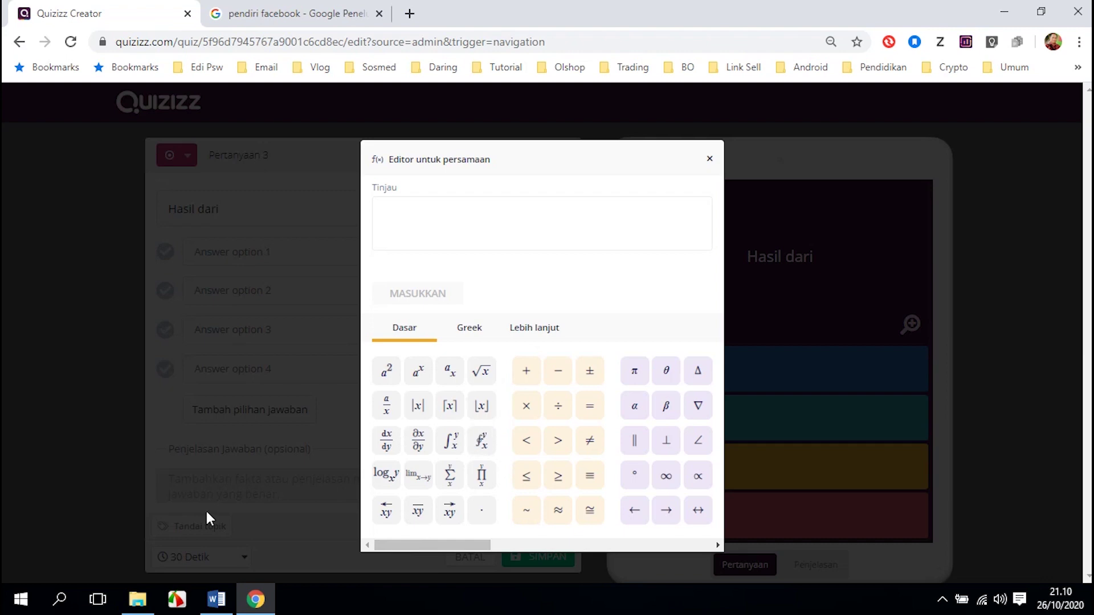
# - Build the expression √300 : √6 from question 3 of the Word document and insert it into the Pertanyaan 3 question text
pyautogui.click(221, 605)
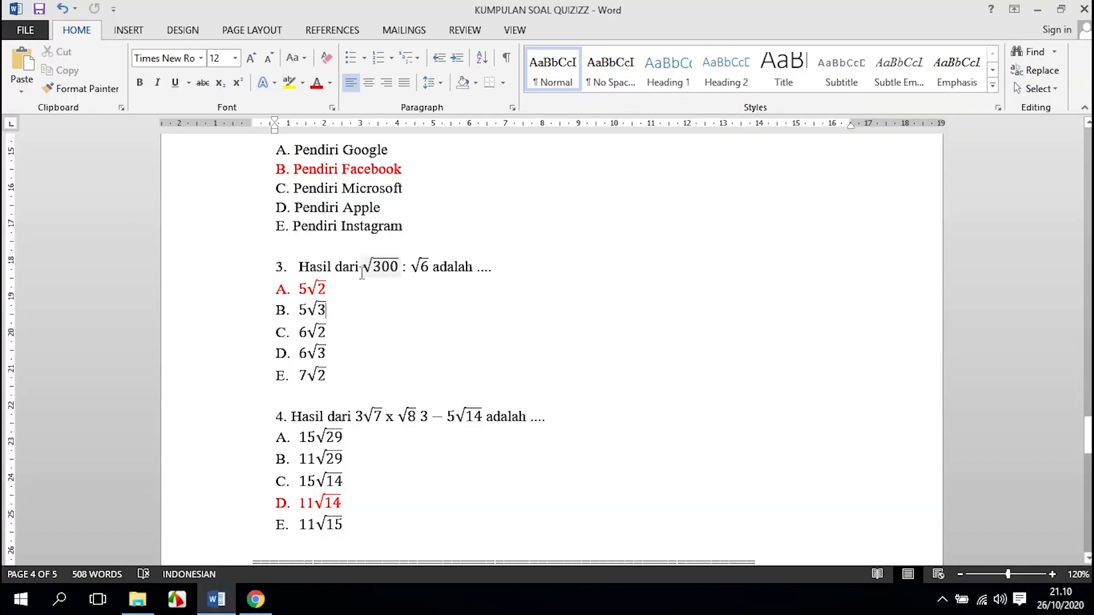
pyautogui.click(255, 599)
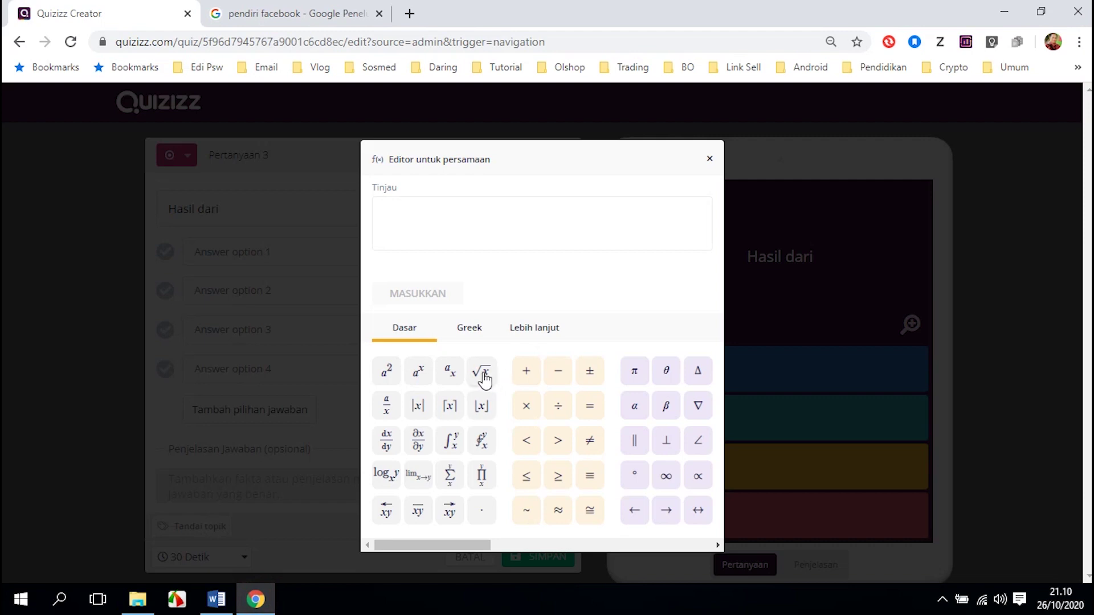
pyautogui.click(481, 378)
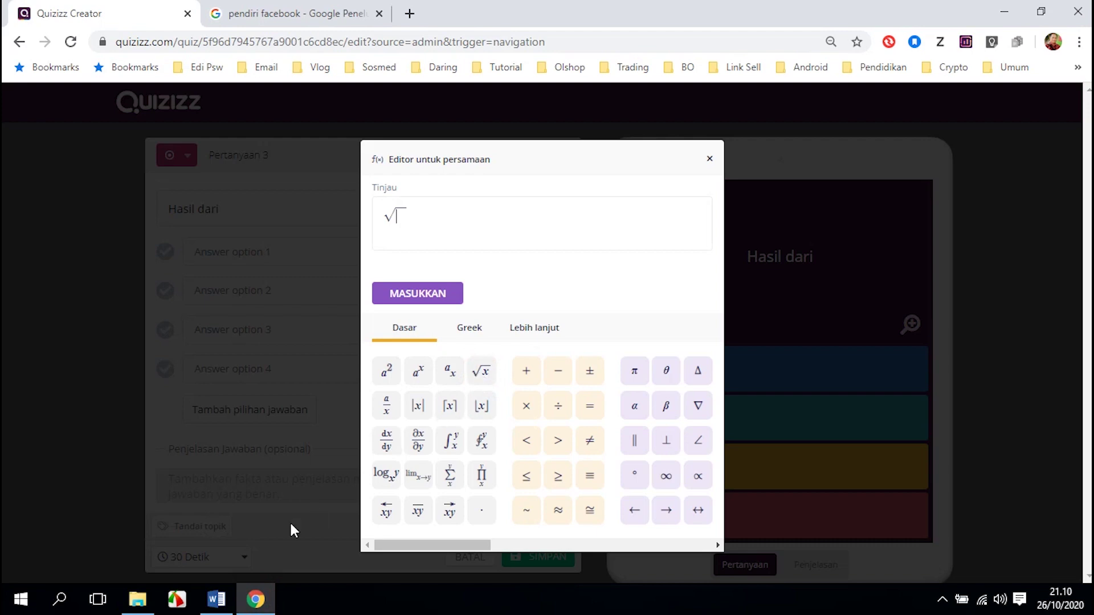
pyautogui.click(216, 599)
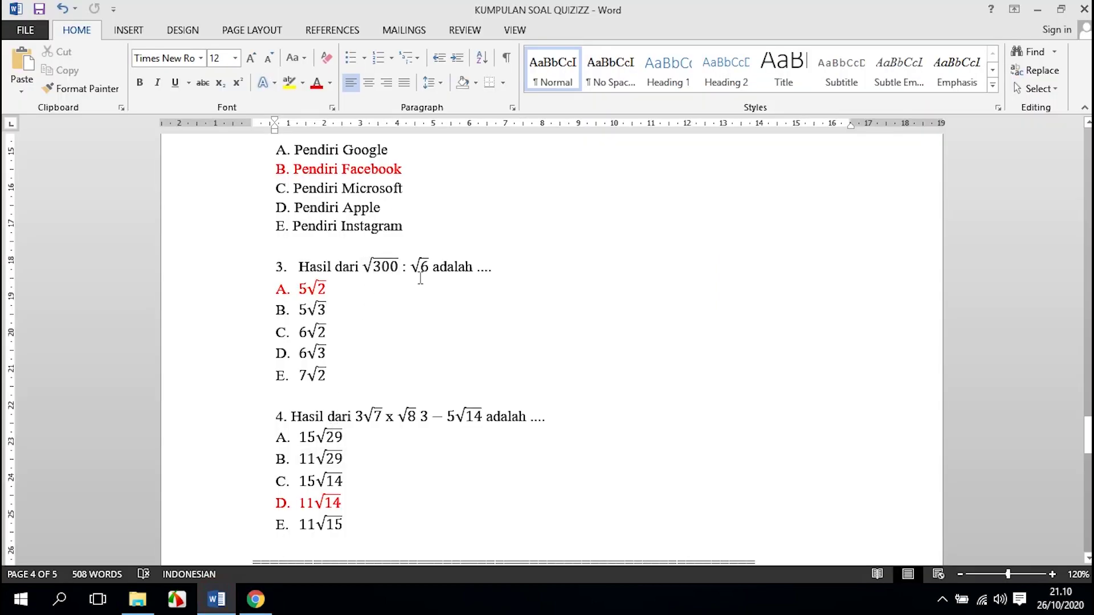
pyautogui.click(256, 598)
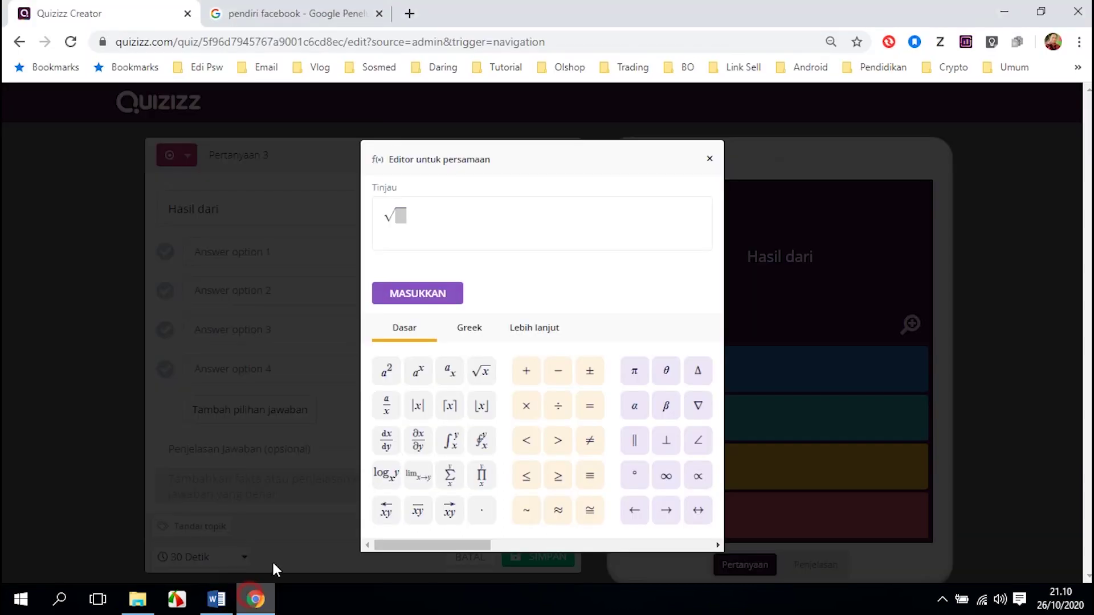
pyautogui.write('300')
pyautogui.click(443, 213)
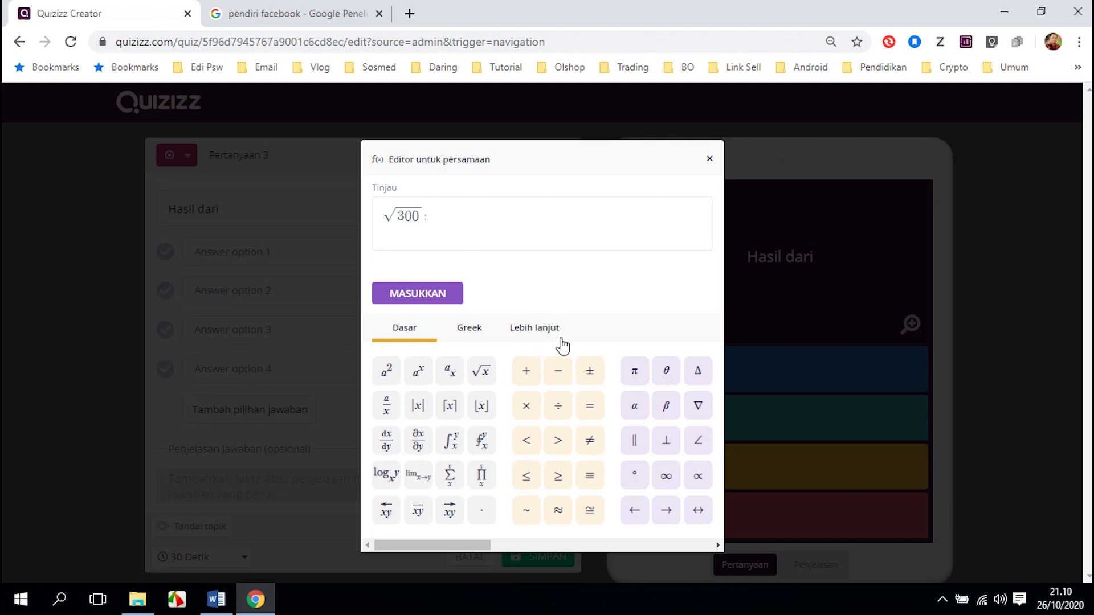
pyautogui.click(482, 372)
pyautogui.write('6')
pyautogui.click(421, 295)
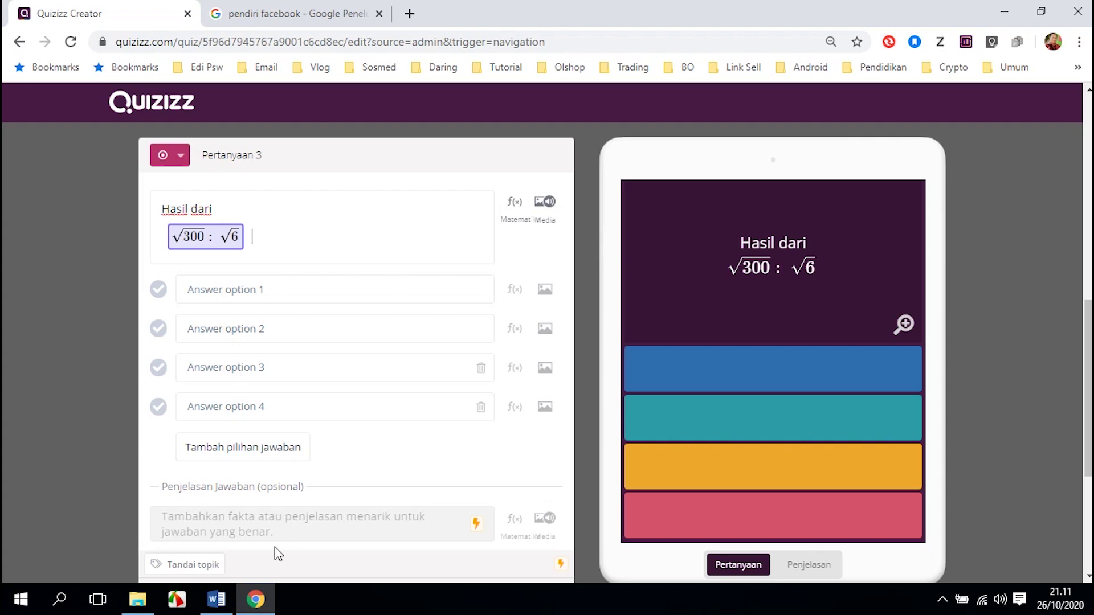
# - Complete the Pertanyaan 3 question text with "adalah ....." on a new line below the equation, following the Word document
pyautogui.click(216, 599)
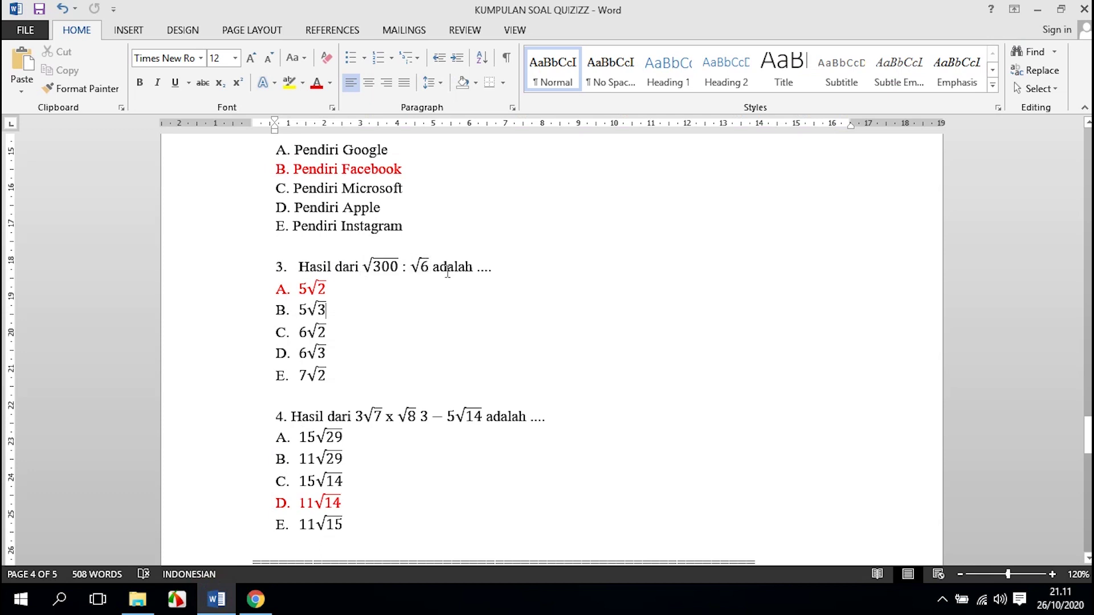
pyautogui.click(255, 599)
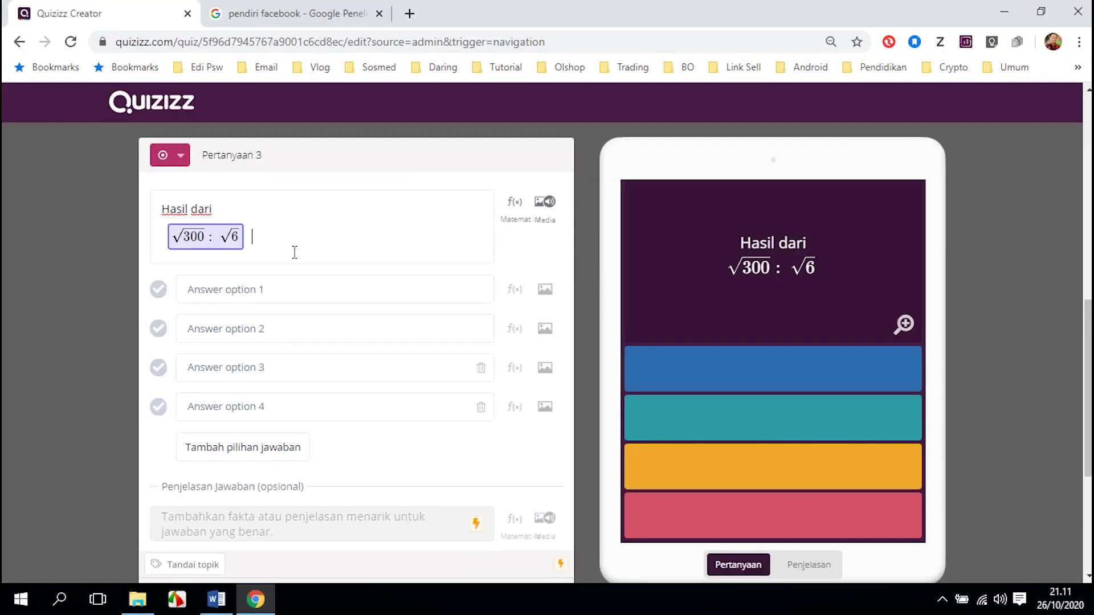
pyautogui.press('Return')
pyautogui.write('adalah .....')
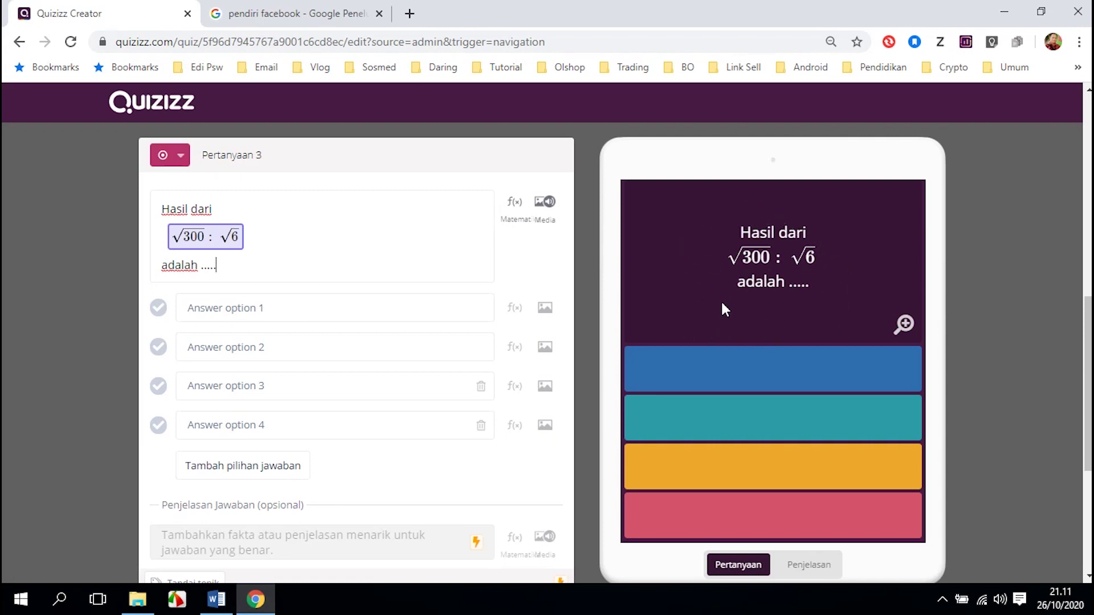
# - Check option A of question 3 in the Word document and insert 5√2 as an equation in the first answer option of Pertanyaan 3
pyautogui.click(217, 600)
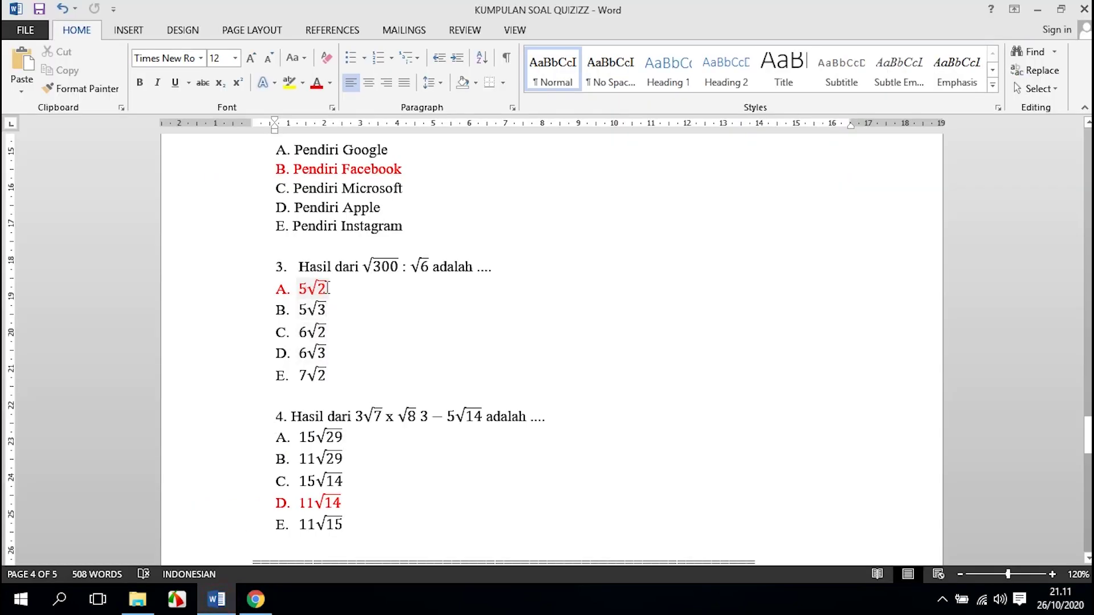
pyautogui.click(255, 599)
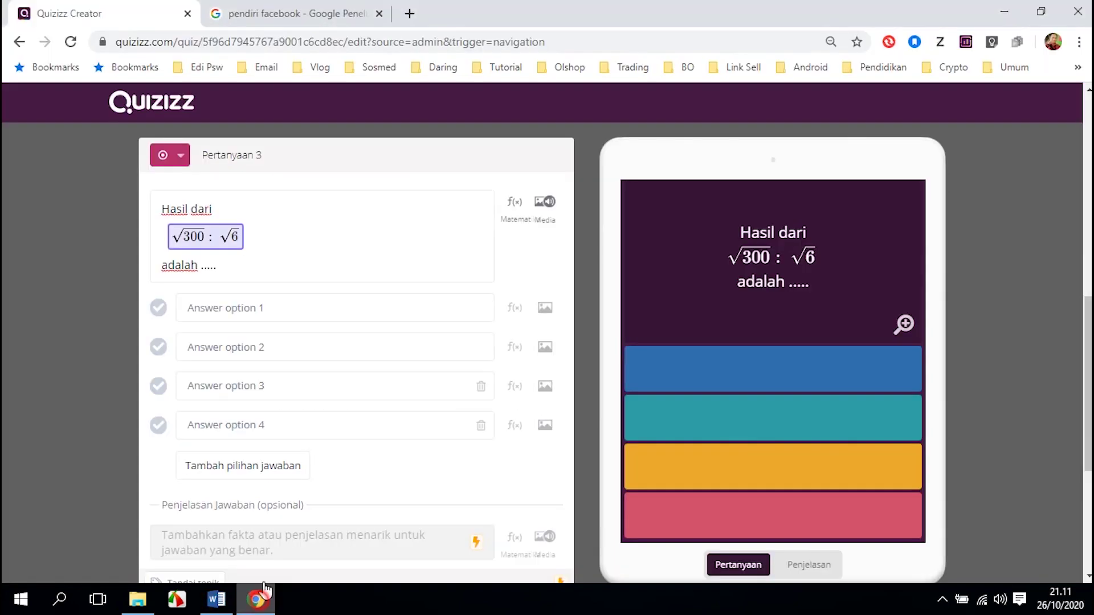
pyautogui.click(514, 309)
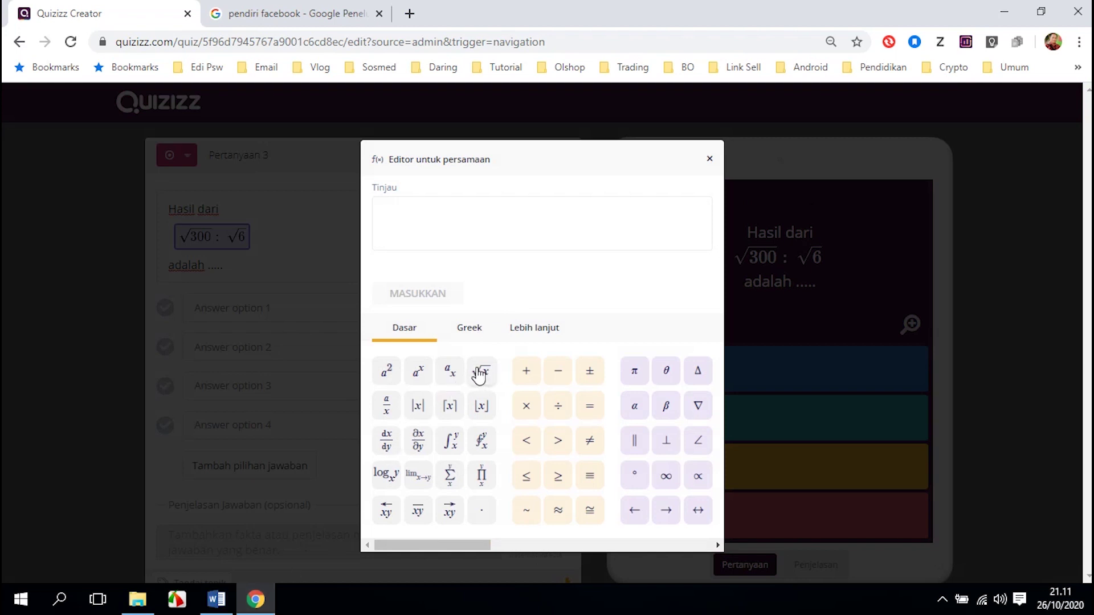
pyautogui.write('5')
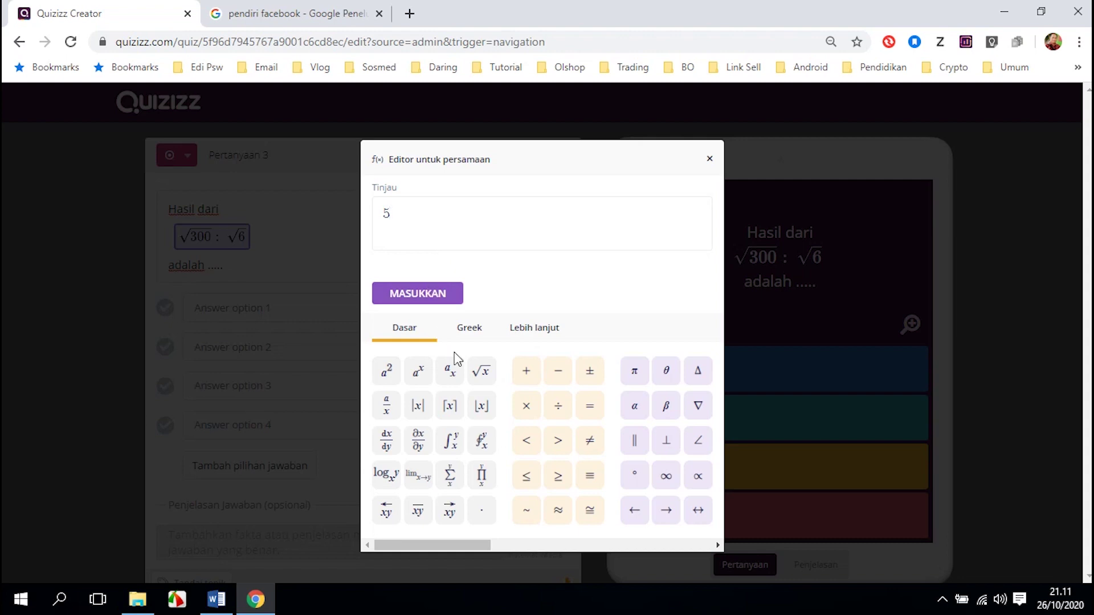
pyautogui.click(483, 375)
pyautogui.write('2')
pyautogui.click(411, 296)
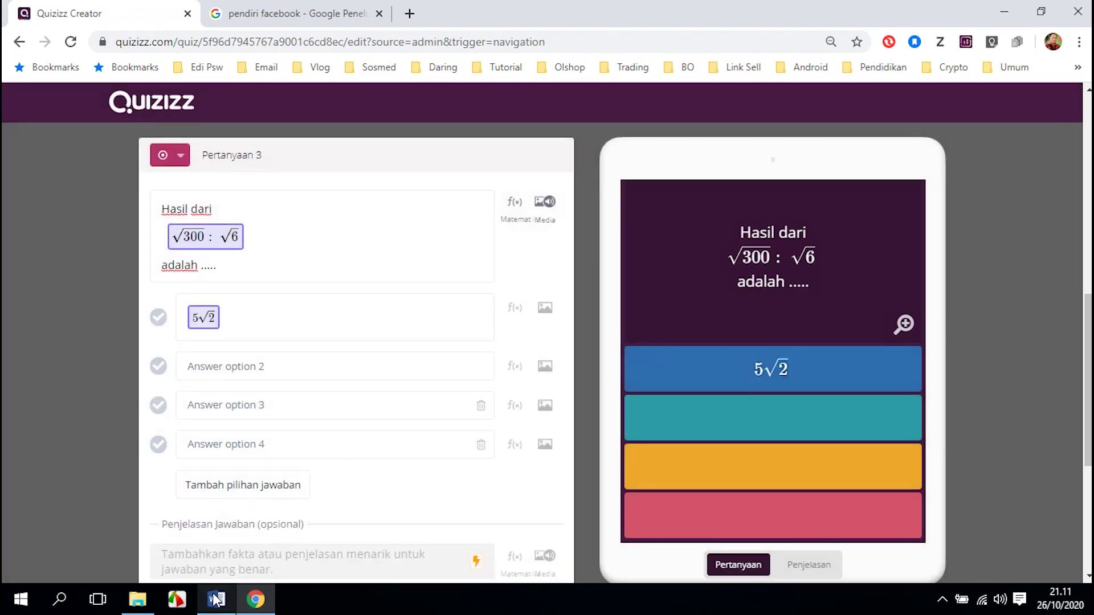
# - Check option B in the Word document and insert the equation 5√3 as the second answer option of Pertanyaan 3
pyautogui.click(216, 600)
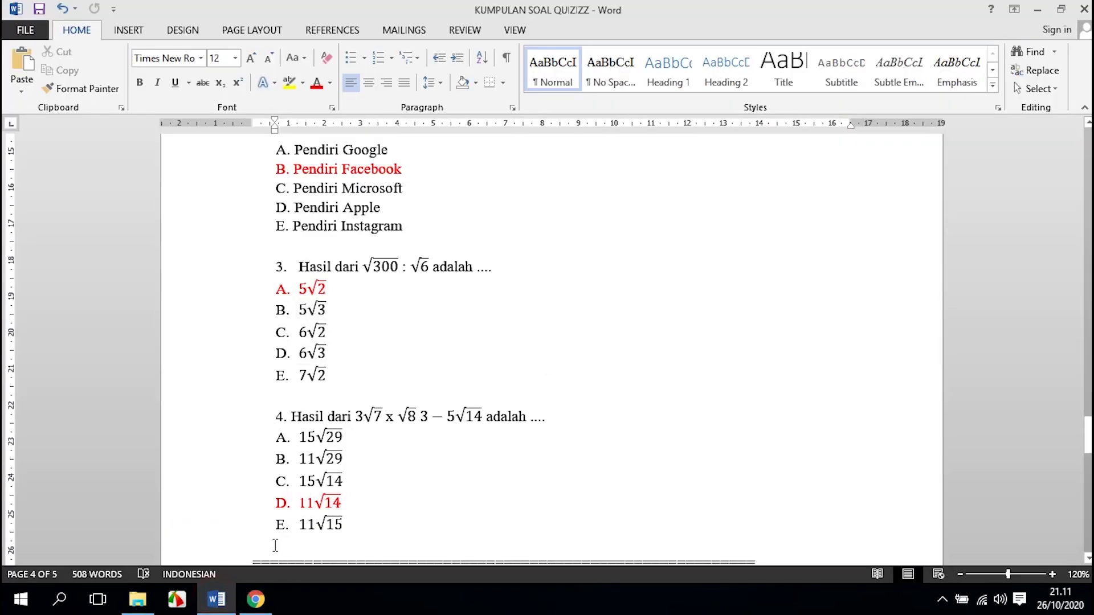
pyautogui.click(255, 599)
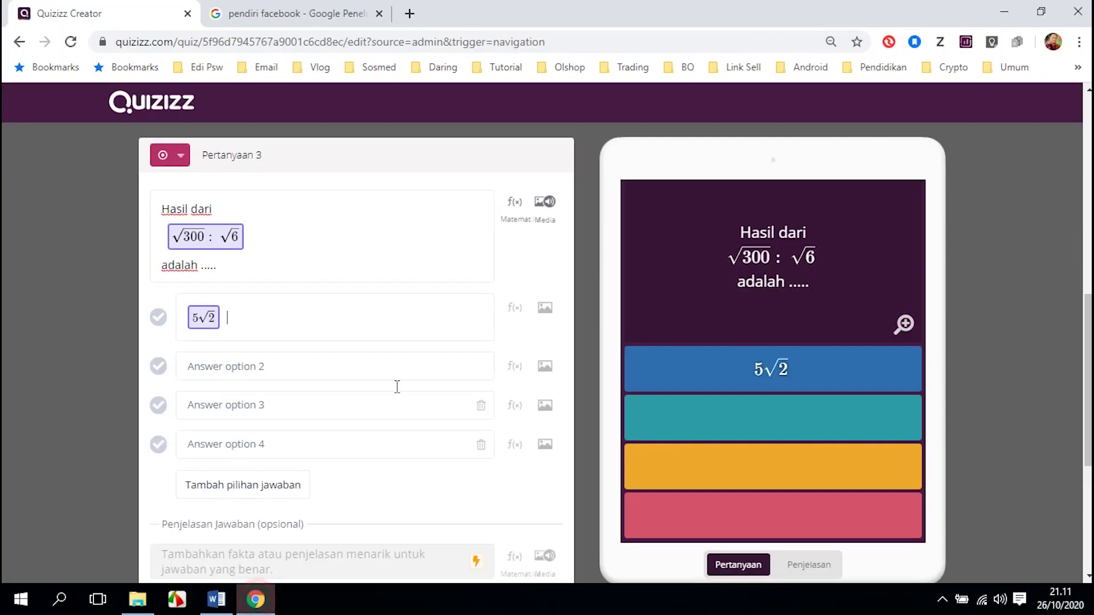
pyautogui.click(514, 369)
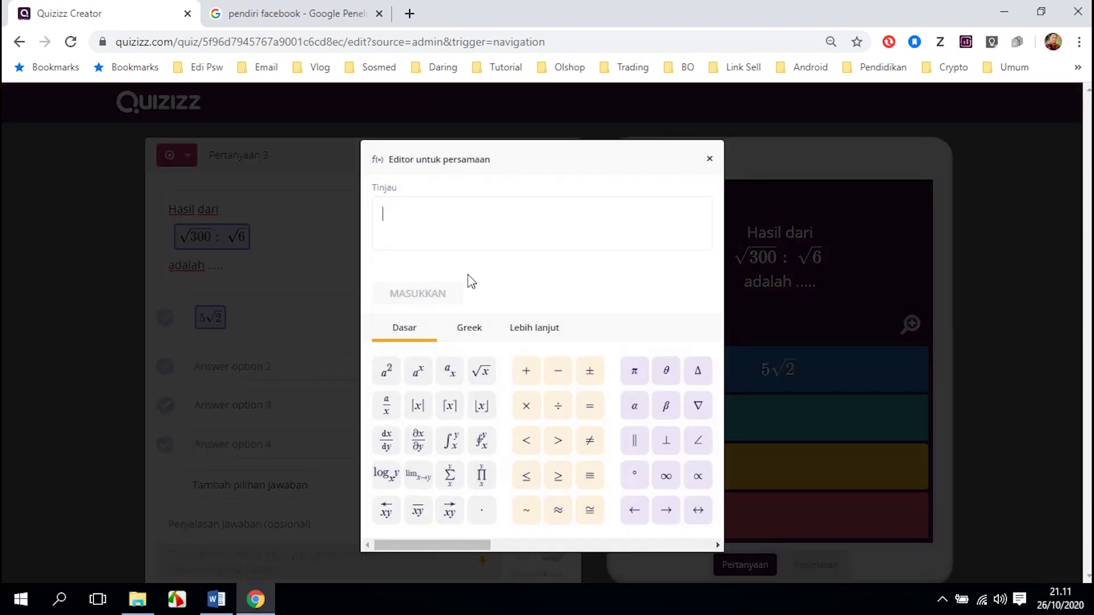
pyautogui.write('5')
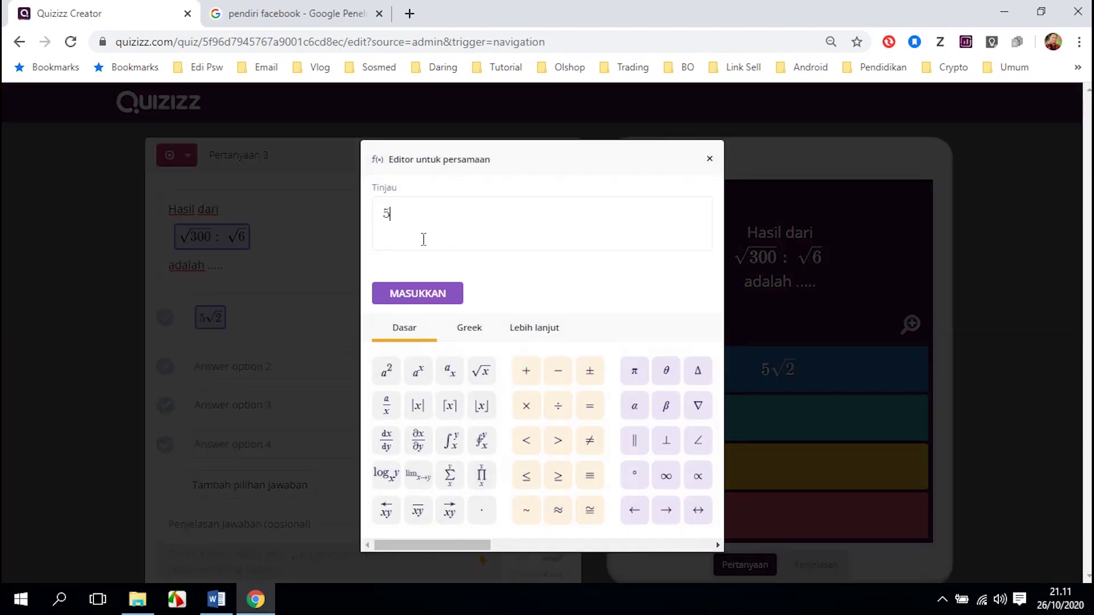
pyautogui.click(482, 374)
pyautogui.write('3')
pyautogui.click(436, 296)
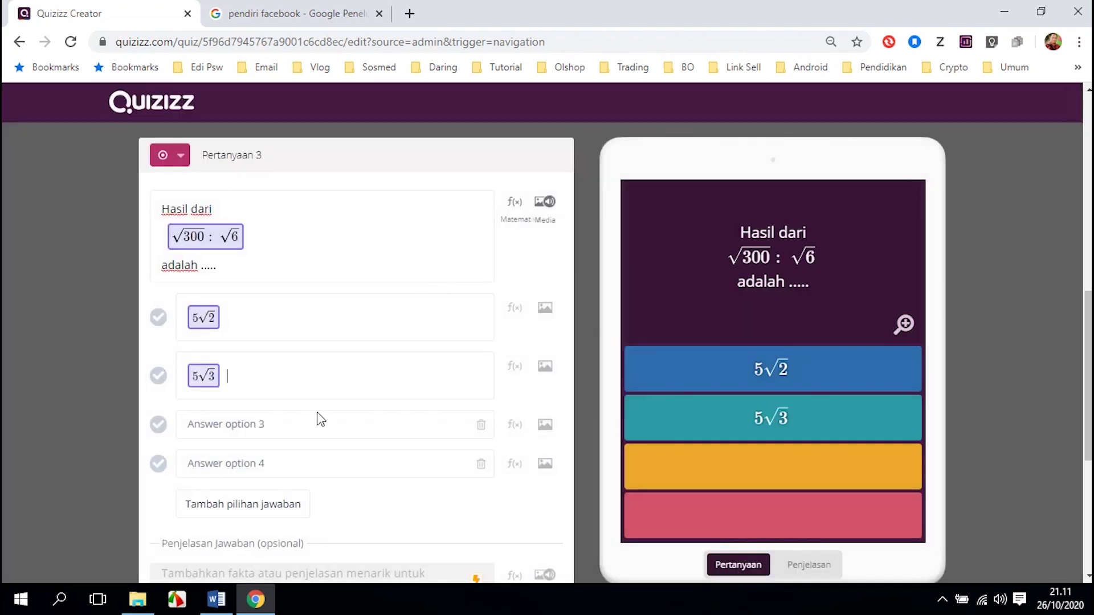
# - Look up option C in the Word document and insert the equation 6√2 as the third answer option of Pertanyaan 3
pyautogui.click(216, 599)
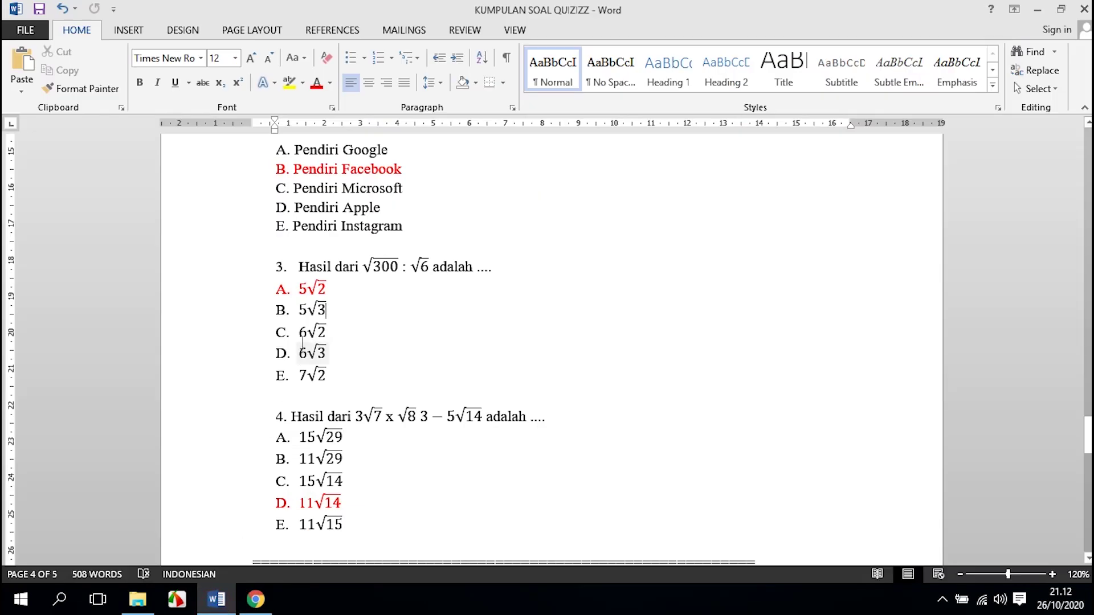
pyautogui.click(255, 599)
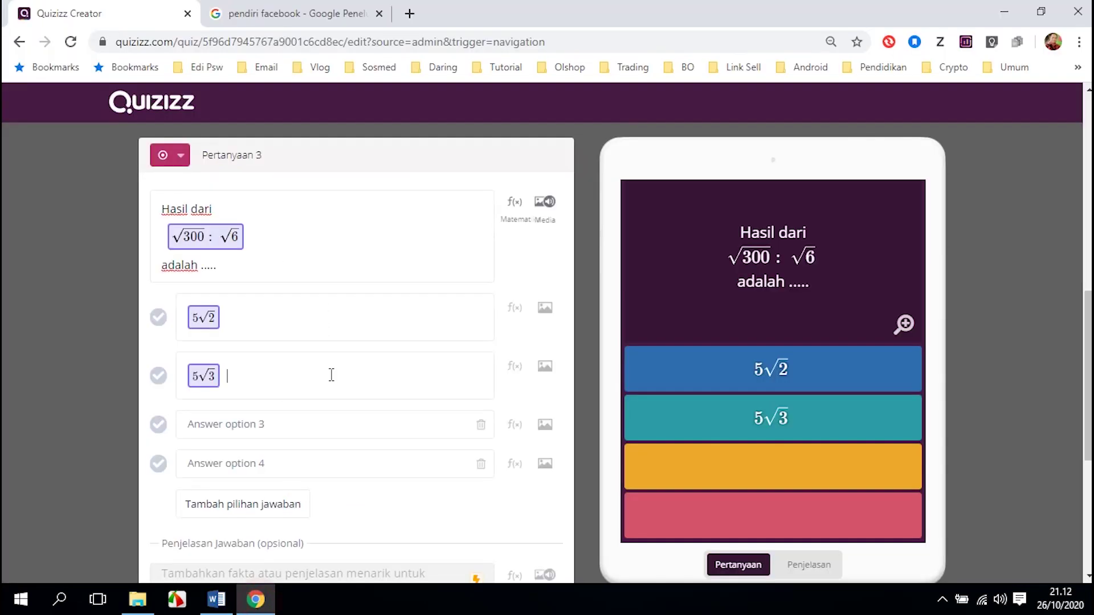
pyautogui.scroll(-2, 342, 403)
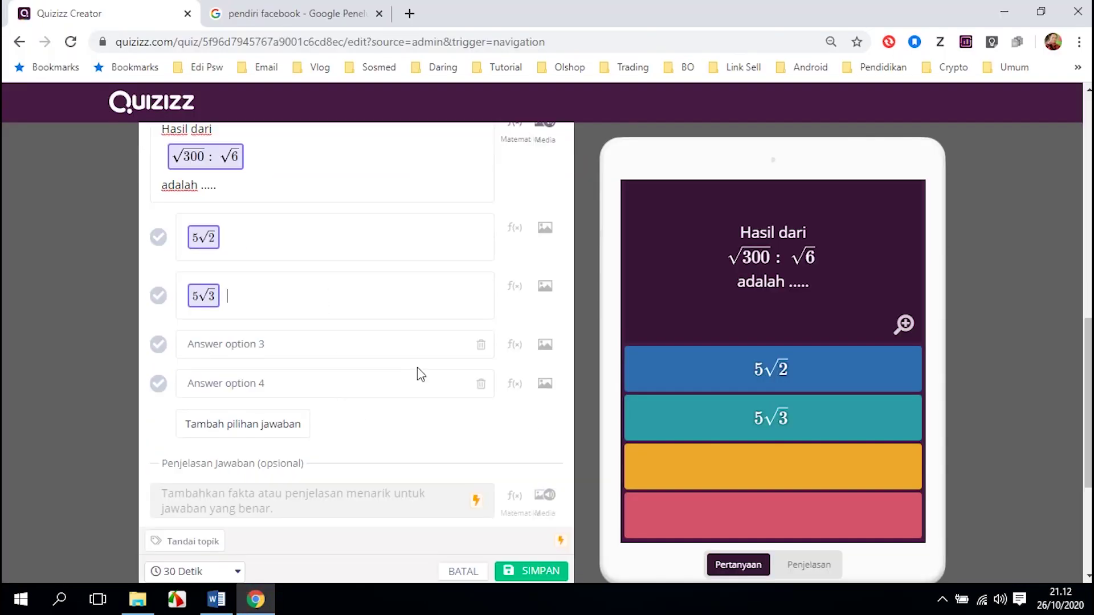
pyautogui.click(514, 346)
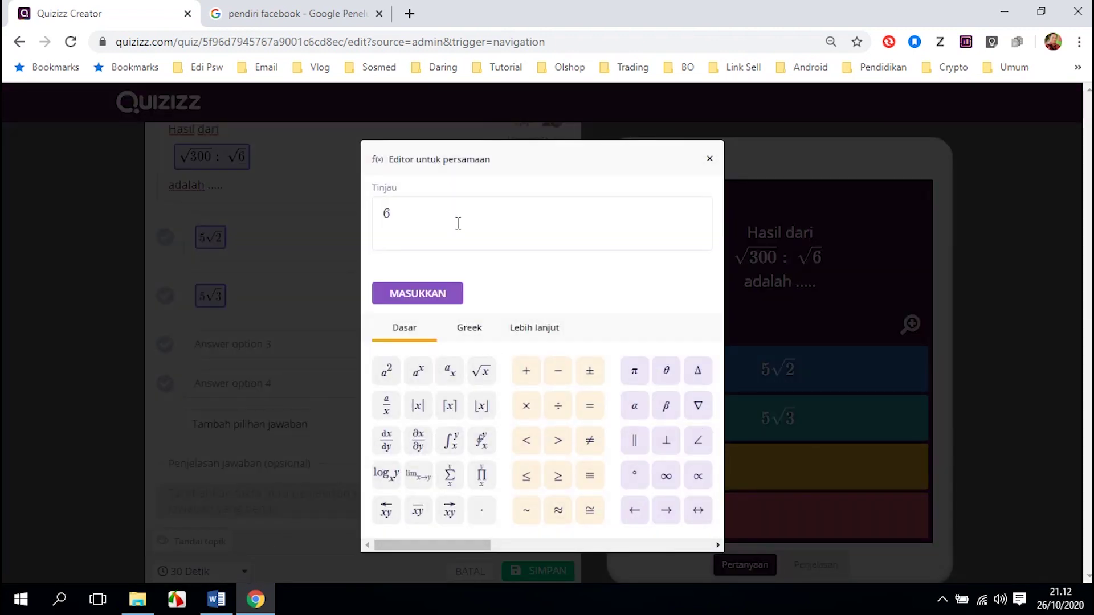
pyautogui.click(481, 371)
pyautogui.click(420, 295)
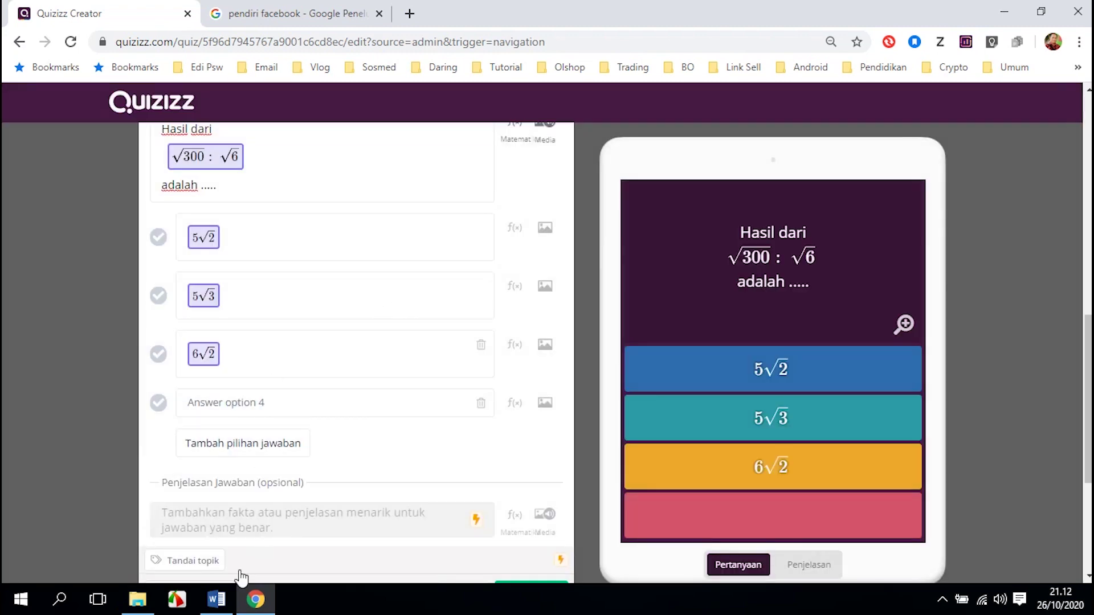
# - Look up option D in the Word document and insert the equation 6√3 as the fourth answer option of Pertanyaan 3
pyautogui.click(216, 599)
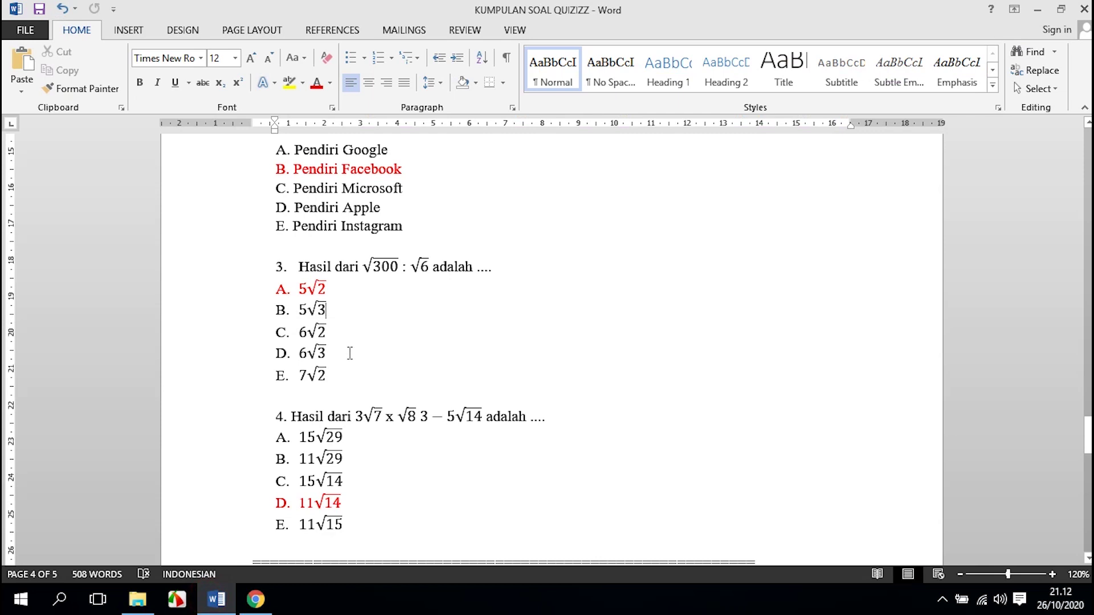
pyautogui.click(256, 599)
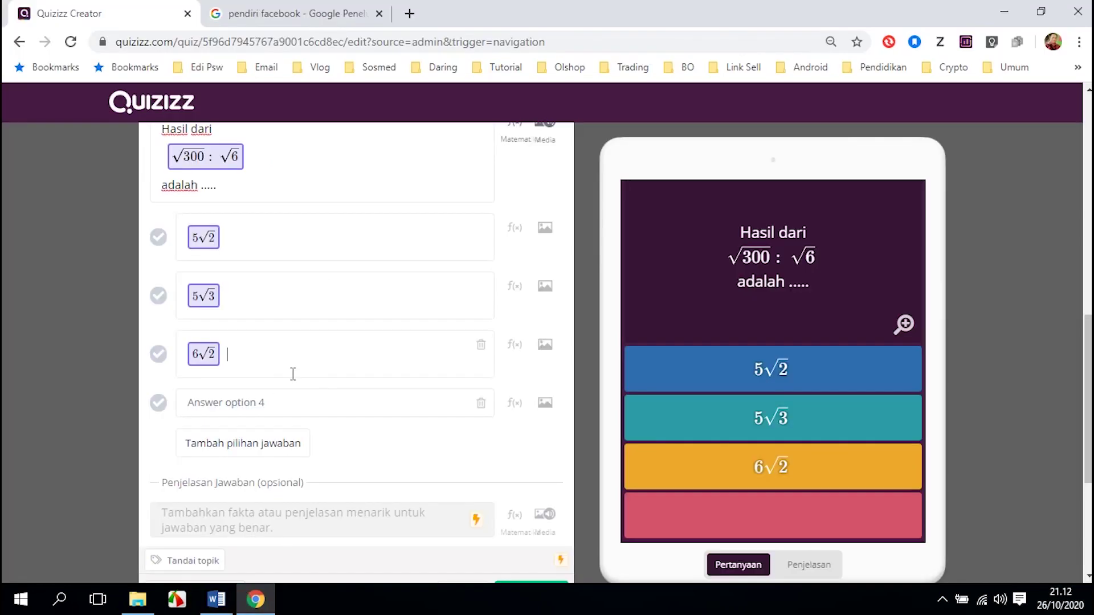
pyautogui.click(270, 401)
pyautogui.click(515, 405)
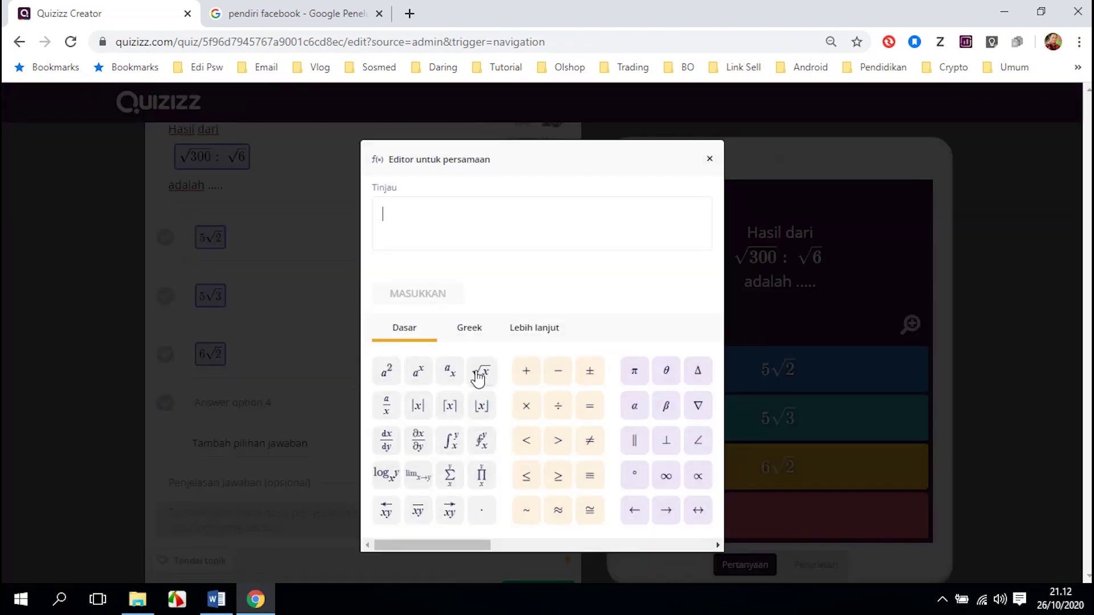
pyautogui.click(480, 371)
pyautogui.write('3')
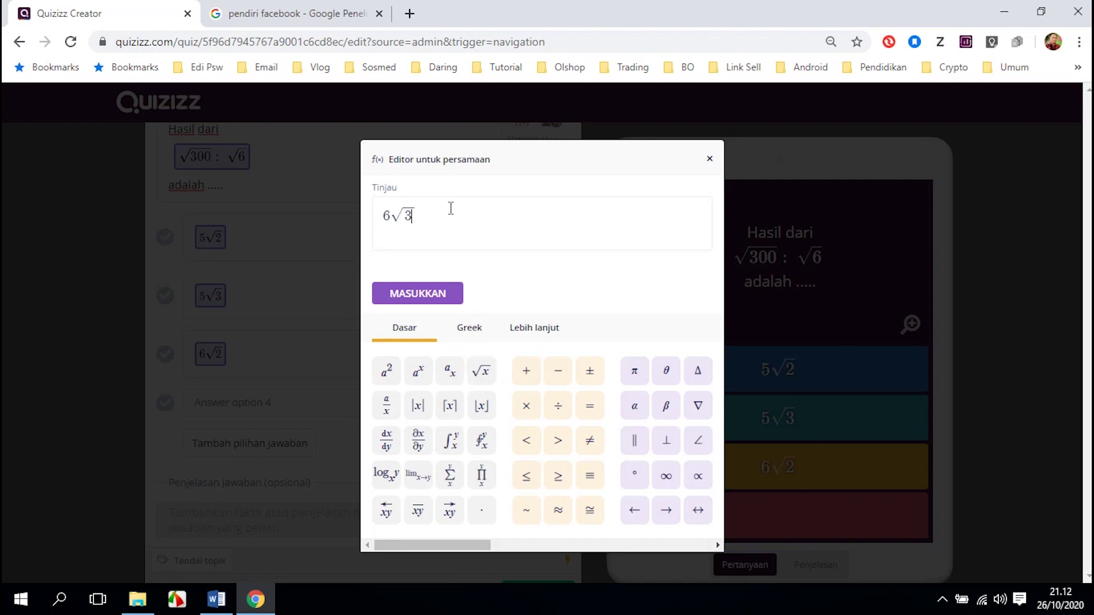
pyautogui.click(435, 293)
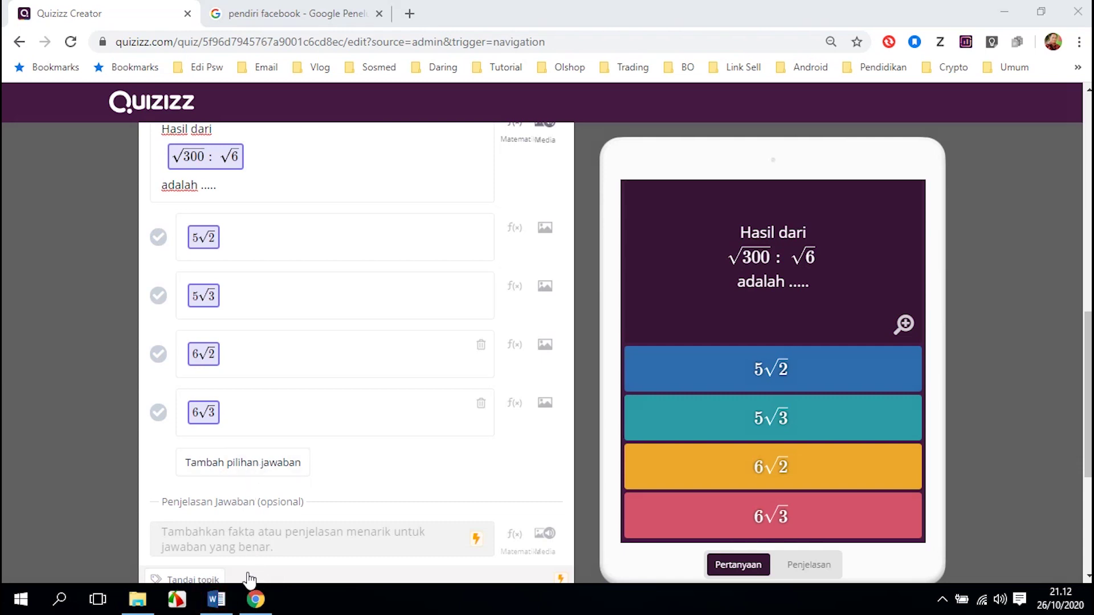
# - Check option E in the Word document, then add a fifth answer option to Pertanyaan 3 containing the equation 7√2
pyautogui.click(216, 599)
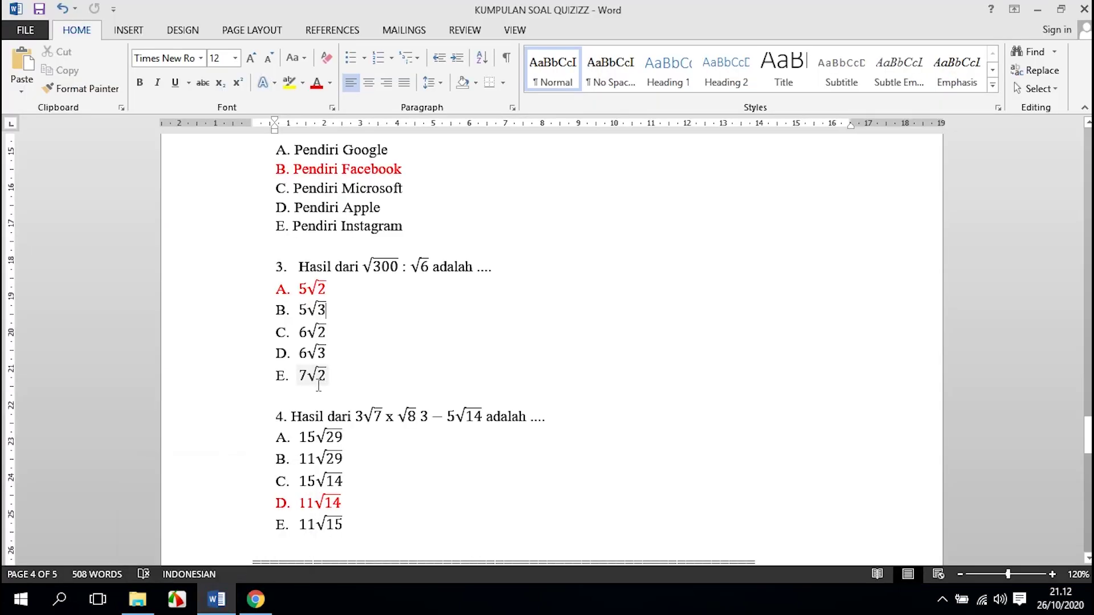
pyautogui.click(255, 599)
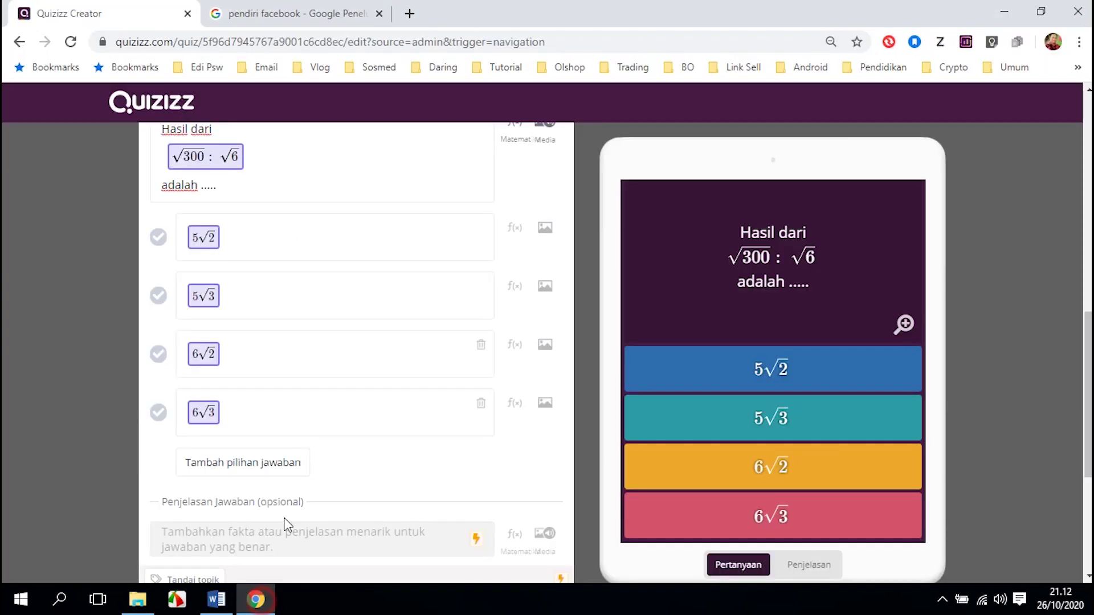
pyautogui.click(236, 458)
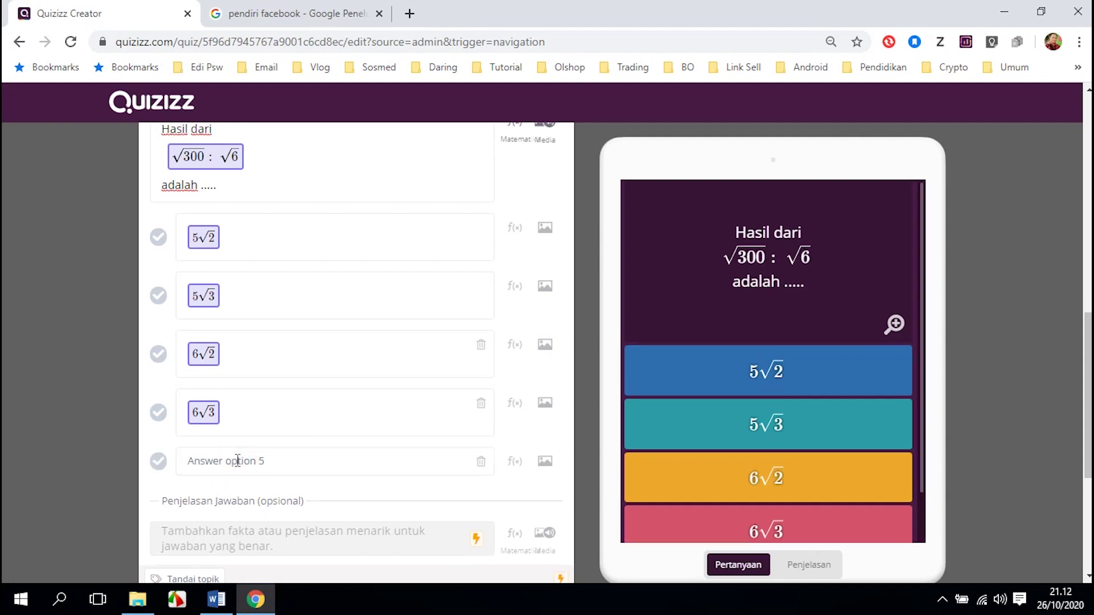
pyautogui.click(255, 458)
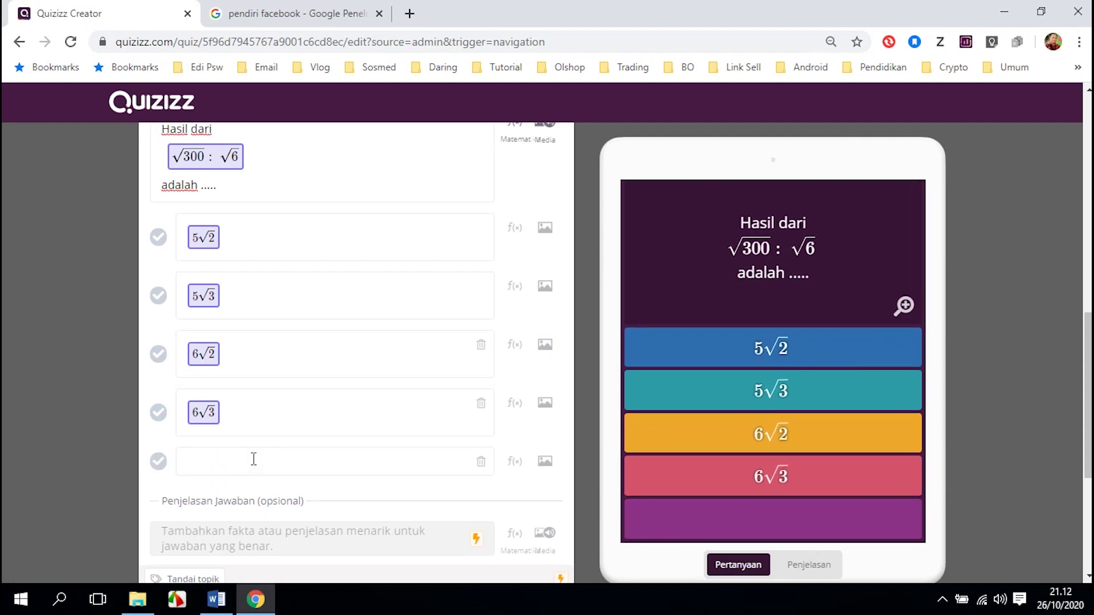
pyautogui.click(512, 463)
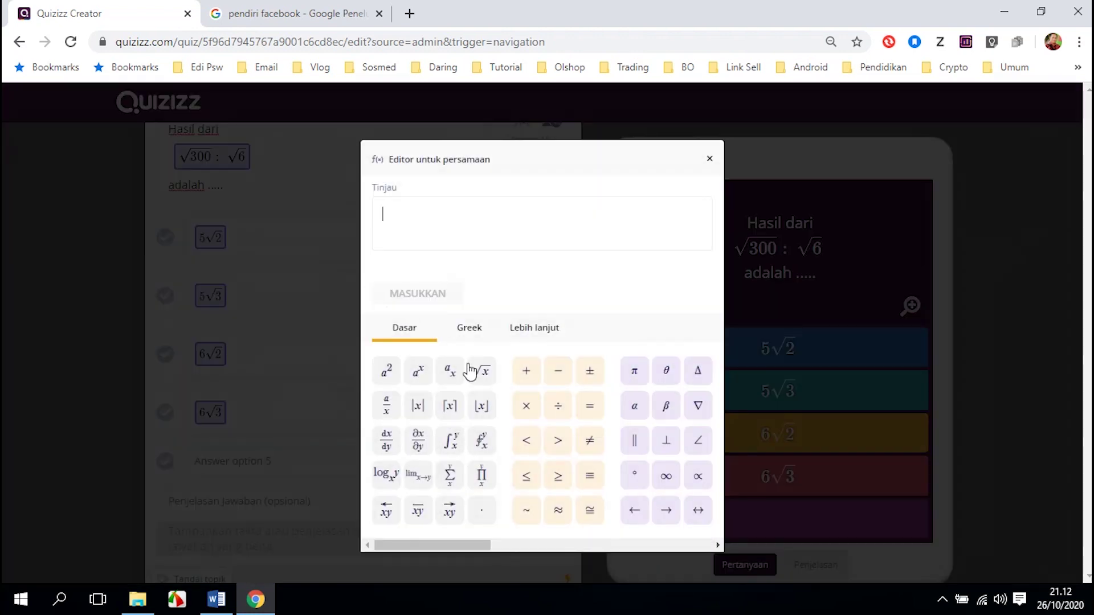
pyautogui.write('7')
pyautogui.click(483, 373)
pyautogui.write('2')
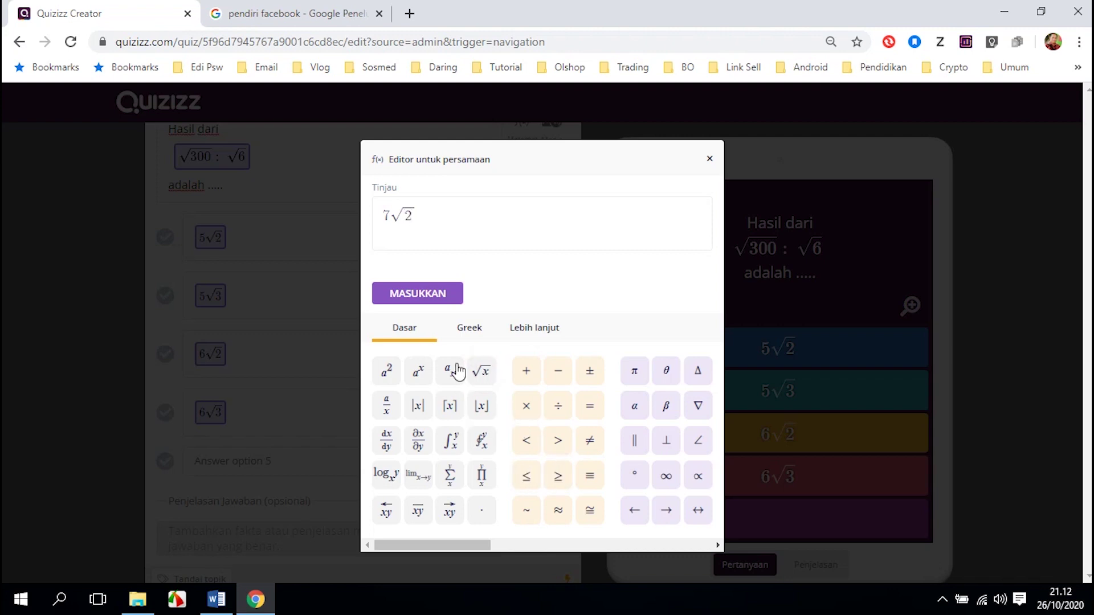
pyautogui.click(442, 295)
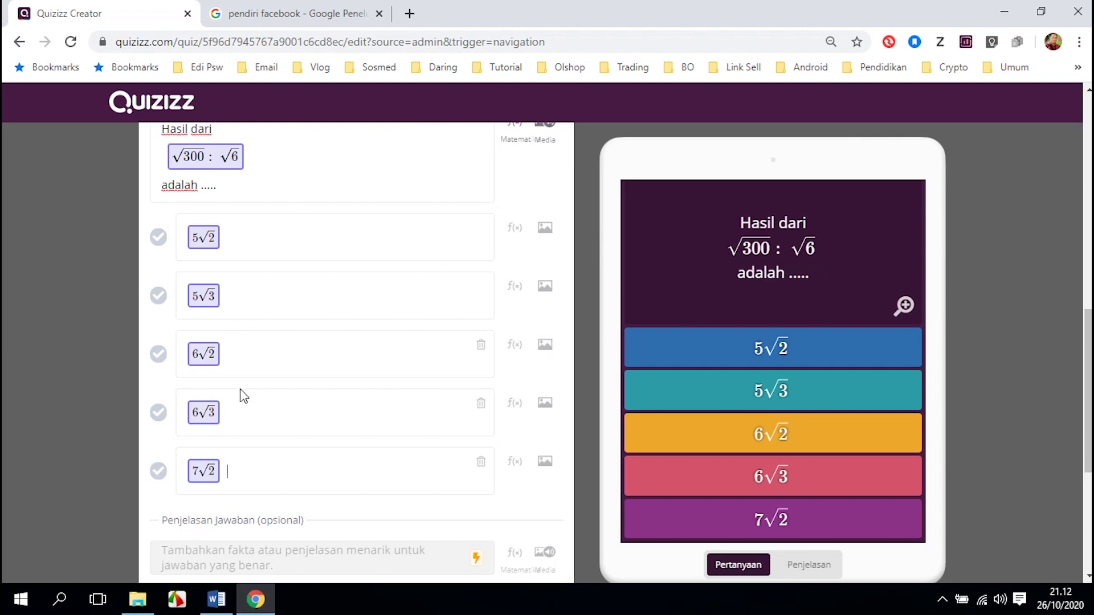
# - Check the answer key of question 3 in the Word document and mark 5√2 as the correct answer in Quizizz
pyautogui.click(217, 599)
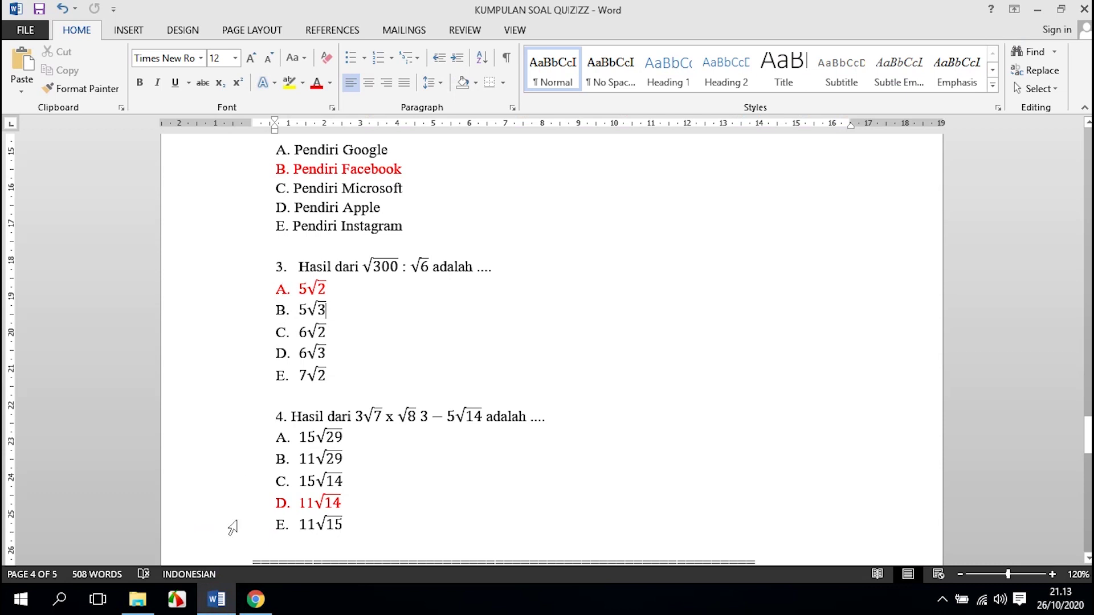
pyautogui.click(256, 599)
pyautogui.click(160, 240)
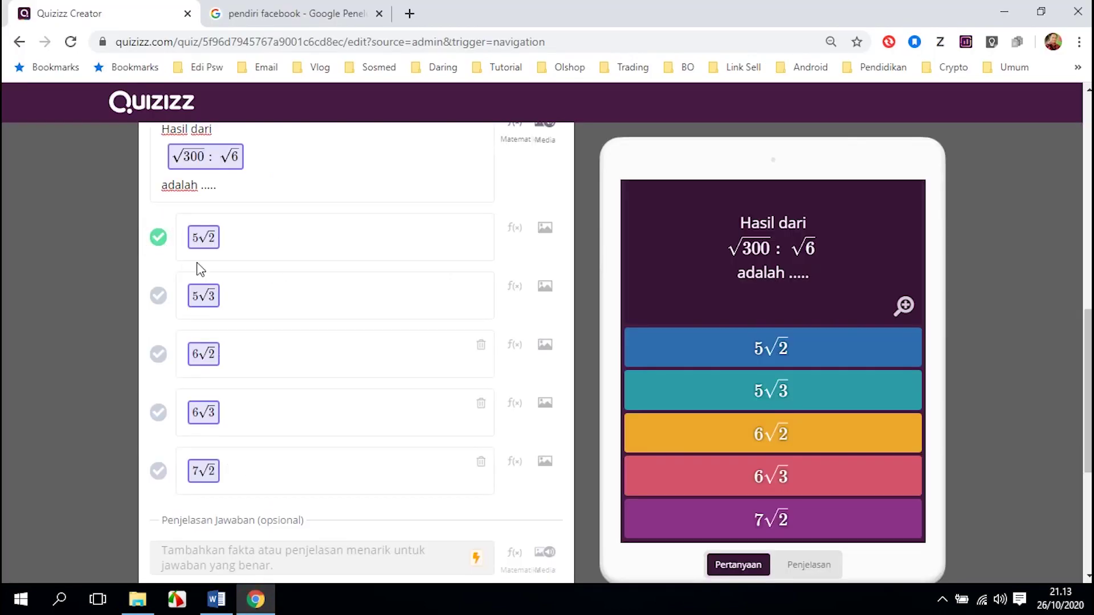
# - Set the time limit of Pertanyaan 3 to 60 Detik and save the question
pyautogui.scroll(-4, 440, 364)
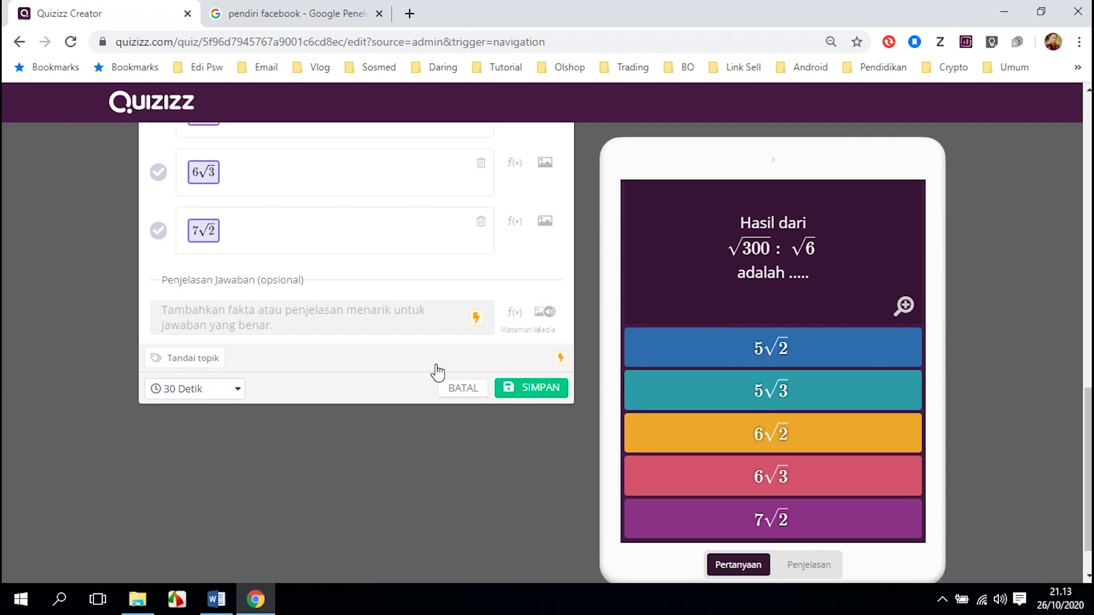
pyautogui.click(234, 393)
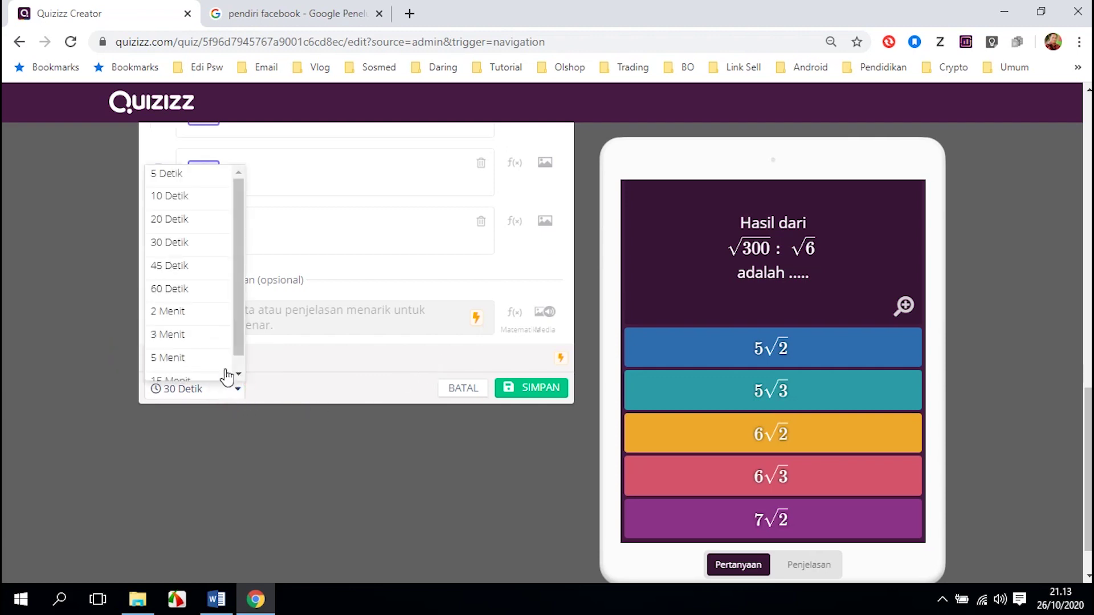
pyautogui.click(181, 289)
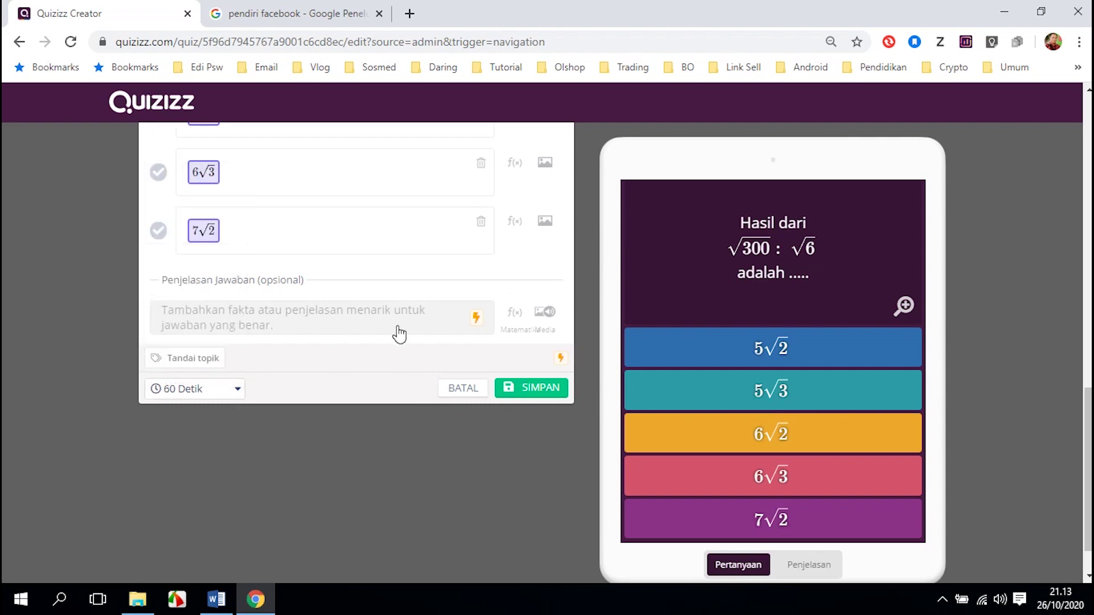
pyautogui.click(529, 389)
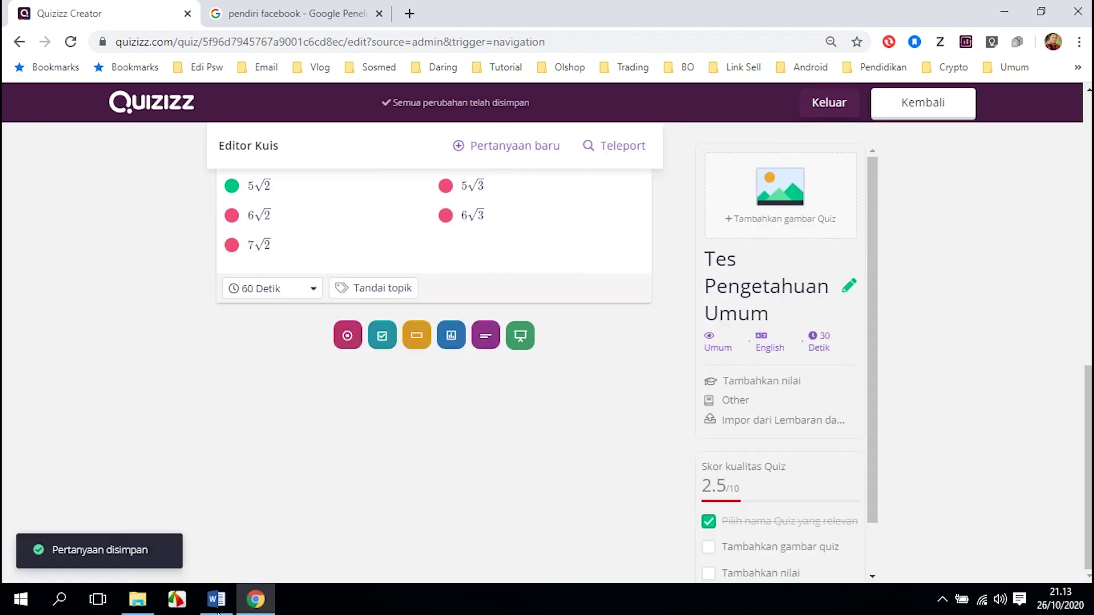
# - Look up question 4 in the Word document and begin the question text of Pertanyaan 4 in Quizizz with Hasil dari
pyautogui.click(217, 604)
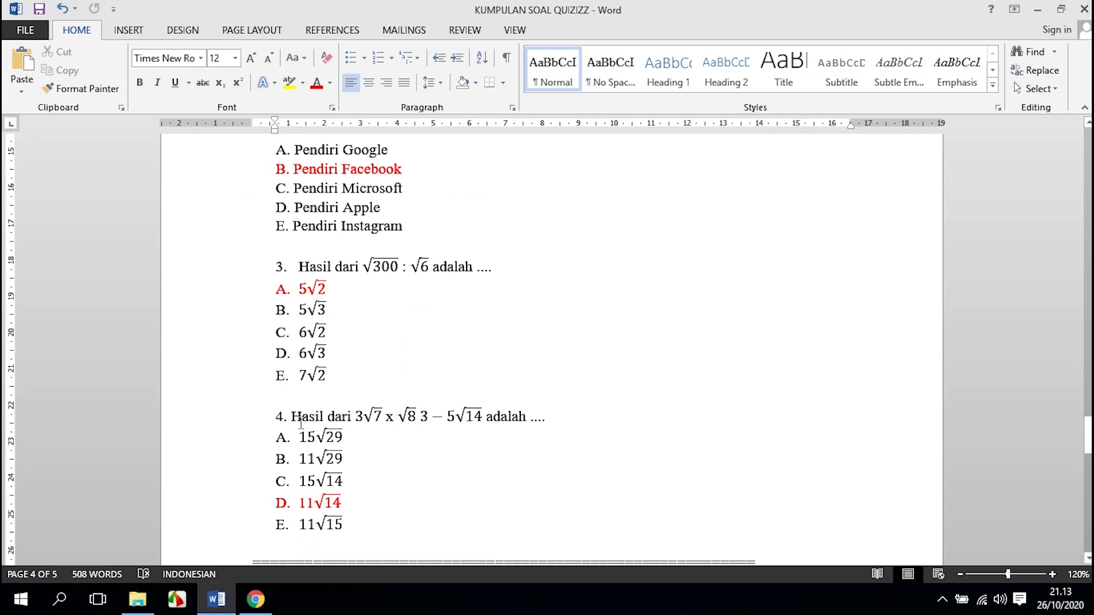
pyautogui.click(379, 426)
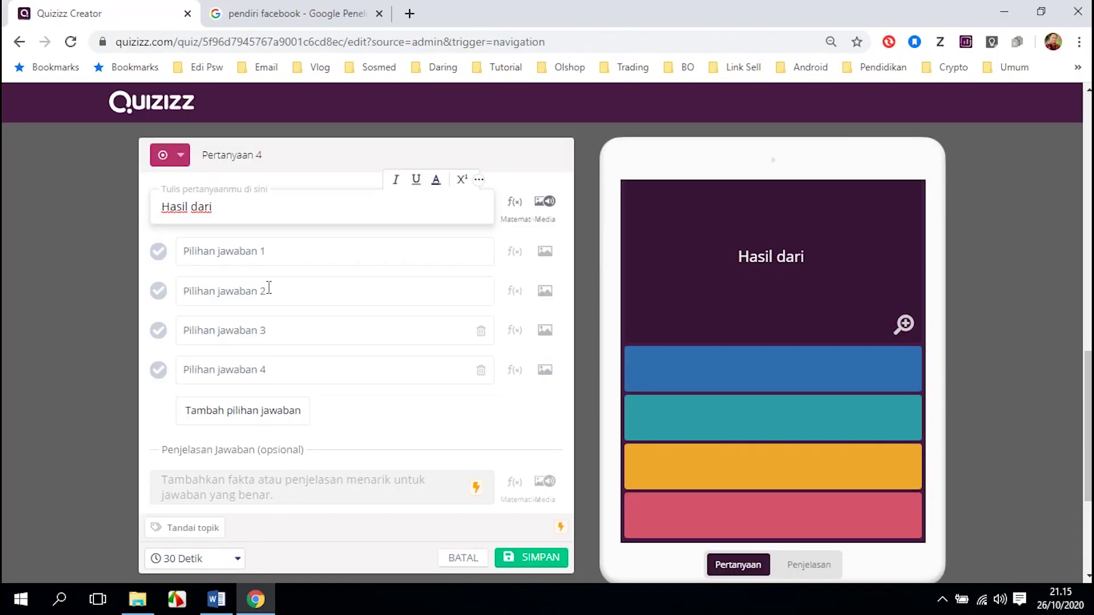
pyautogui.click(216, 599)
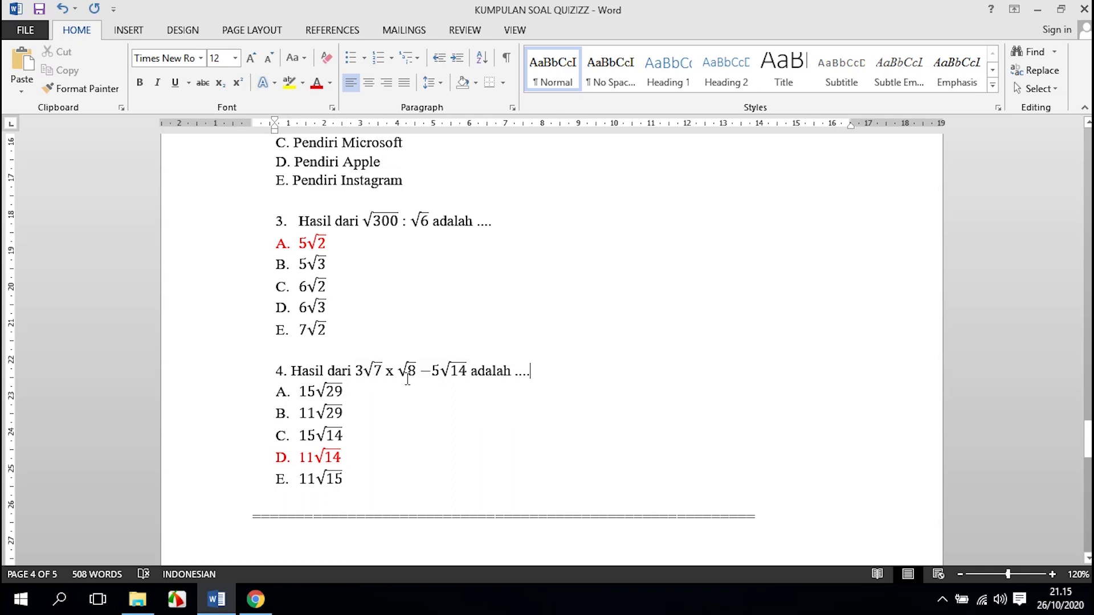
pyautogui.click(255, 600)
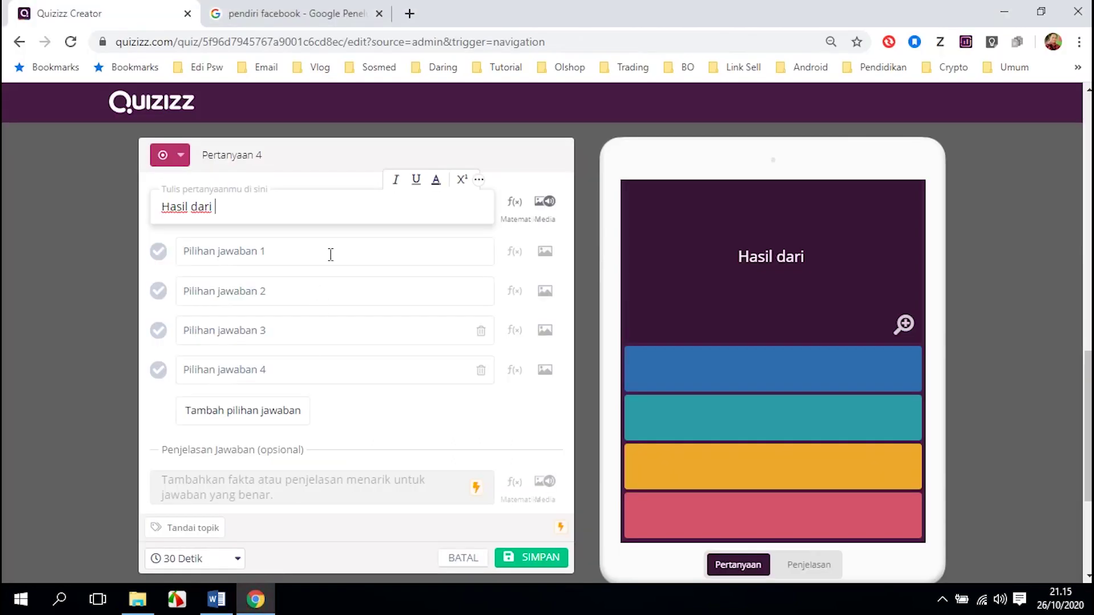
# - Start an equation in the question text of Pertanyaan 4 with the term 3√7
pyautogui.click(514, 206)
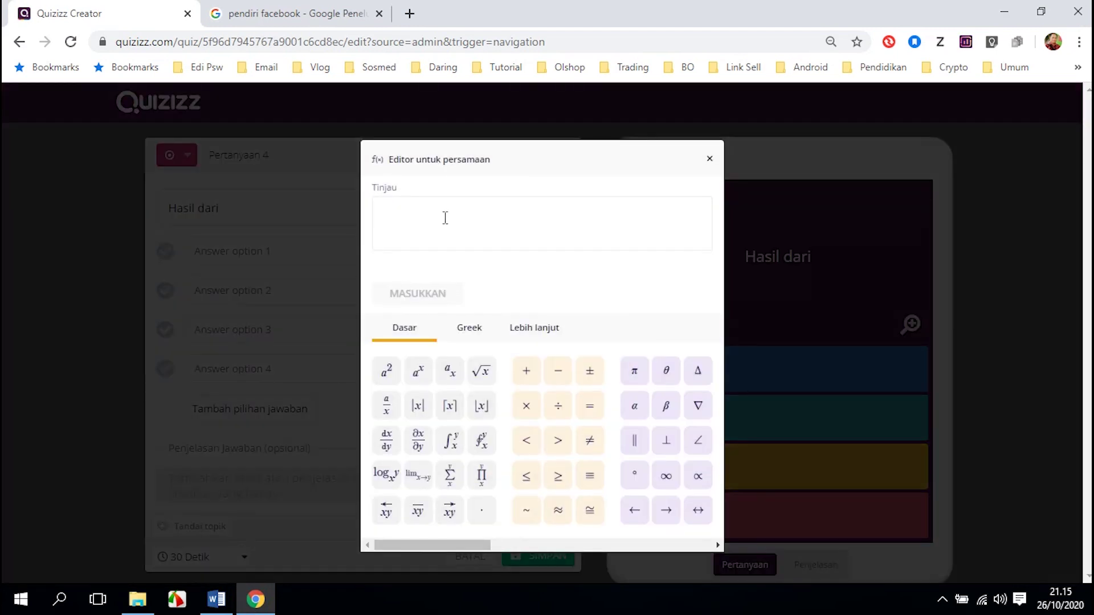
pyautogui.write('3')
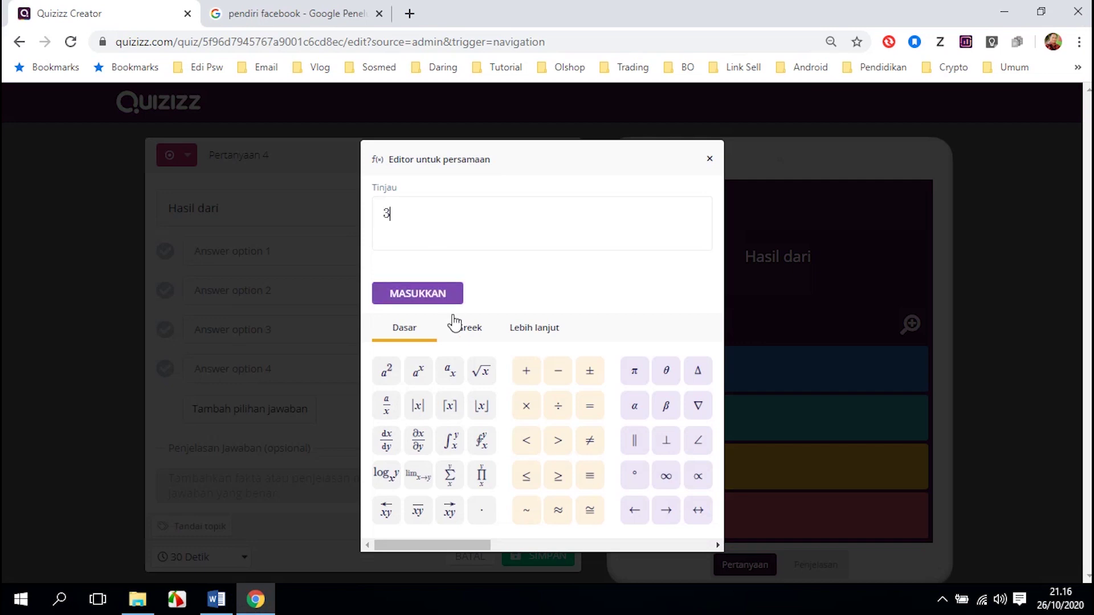
pyautogui.click(481, 371)
pyautogui.write('7')
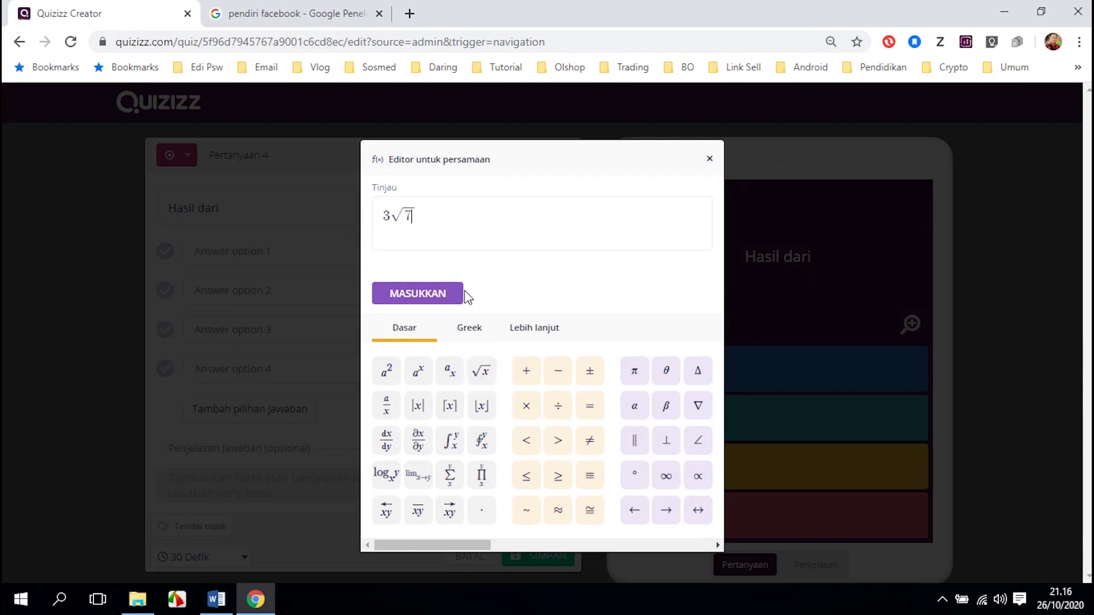
# - Check question 4's equation in the Word document and extend the Quizizz equation with x √8
pyautogui.click(216, 598)
pyautogui.click(371, 369)
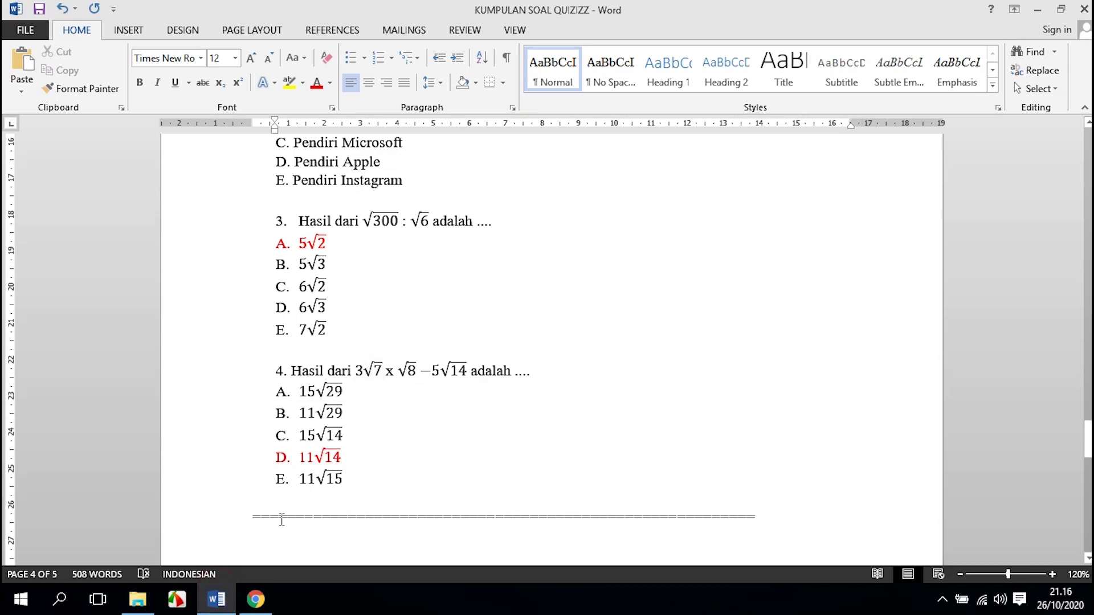
pyautogui.click(255, 598)
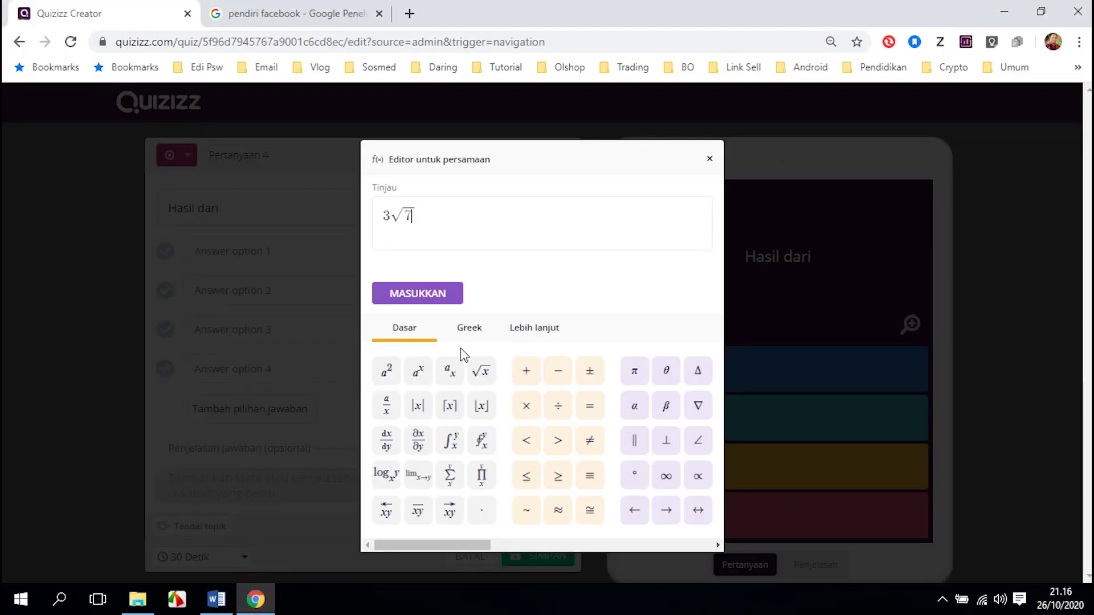
pyautogui.click(459, 215)
pyautogui.click(216, 598)
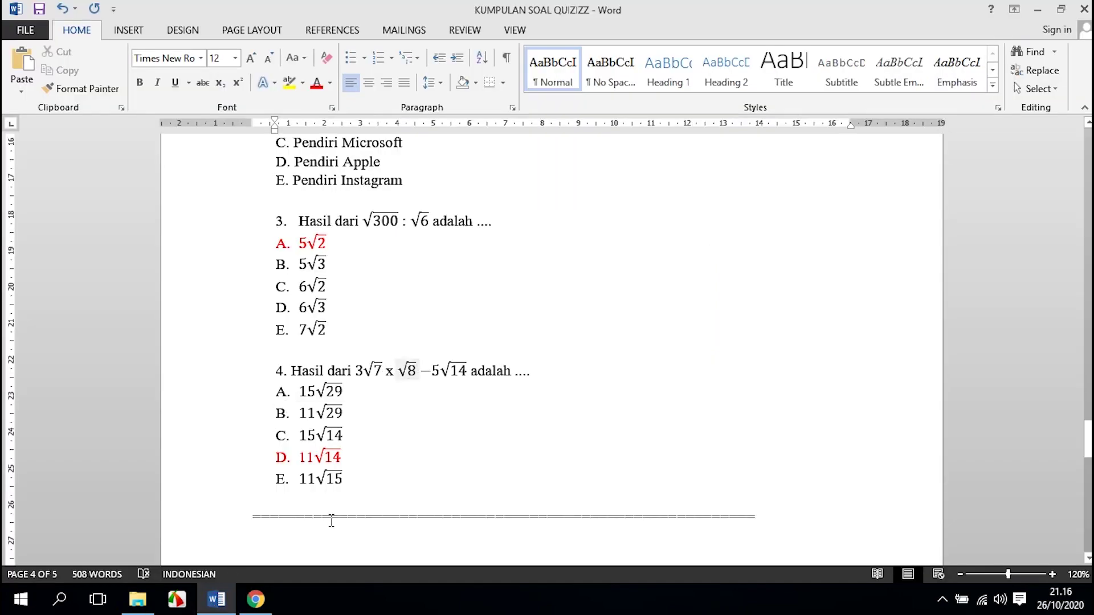
pyautogui.click(255, 599)
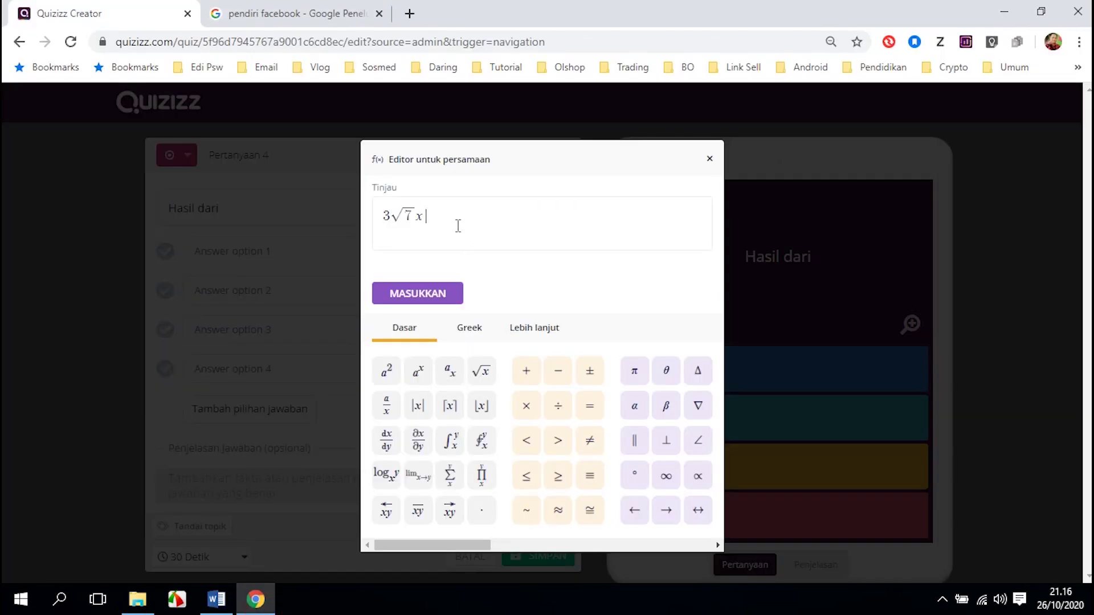
pyautogui.click(481, 373)
pyautogui.click(473, 225)
# - Check the last term in the Word document, complete the equation with − 5√14 and insert it into the question text
pyautogui.click(216, 598)
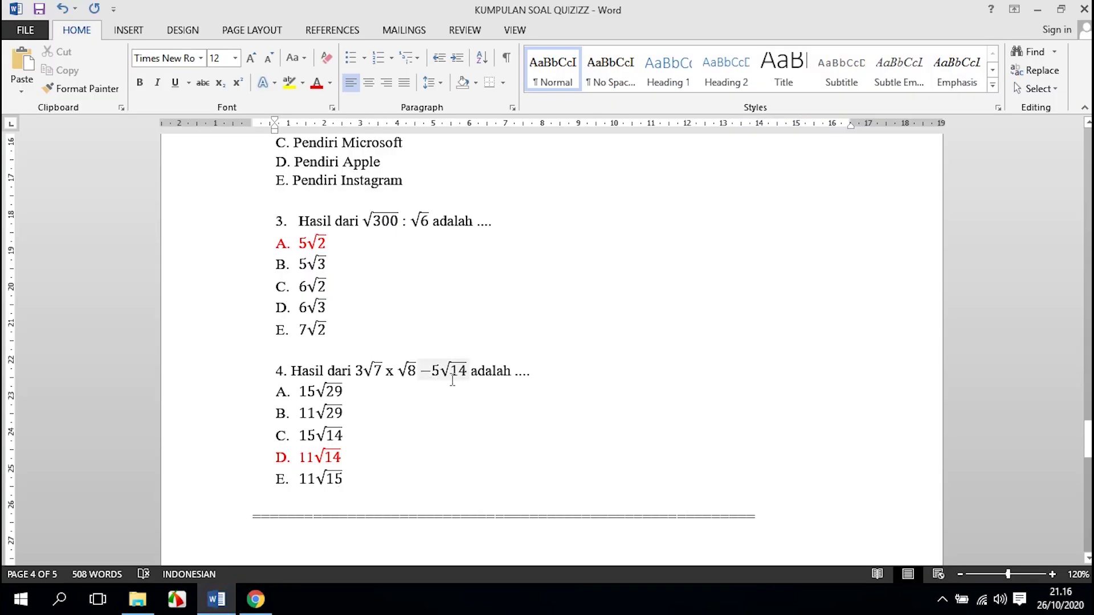
pyautogui.hotkey('alt', 'Tab')
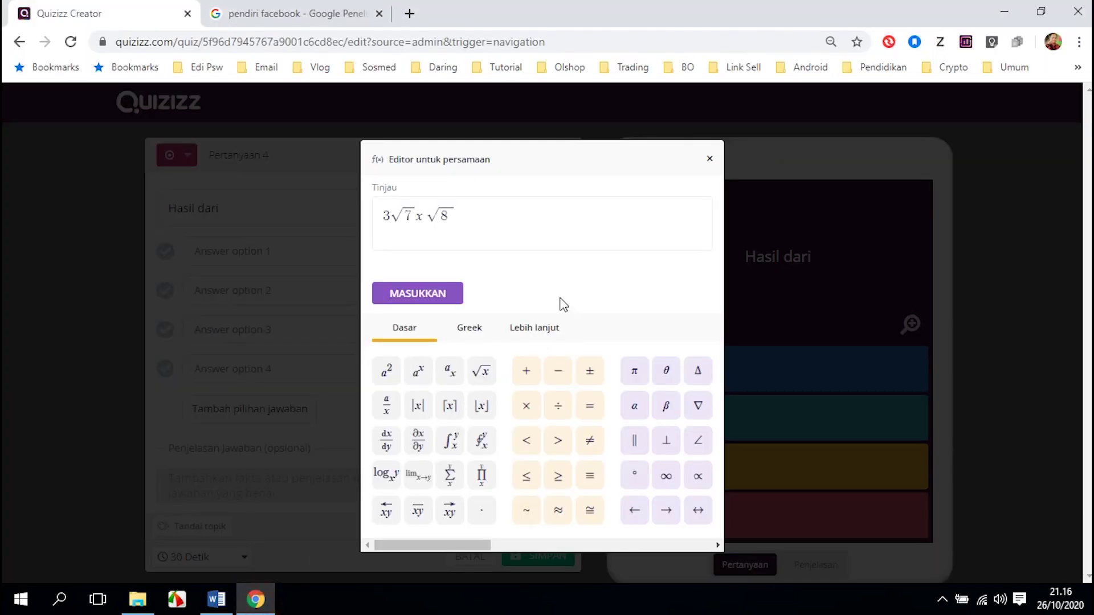
pyautogui.click(527, 215)
pyautogui.write('5')
pyautogui.click(481, 372)
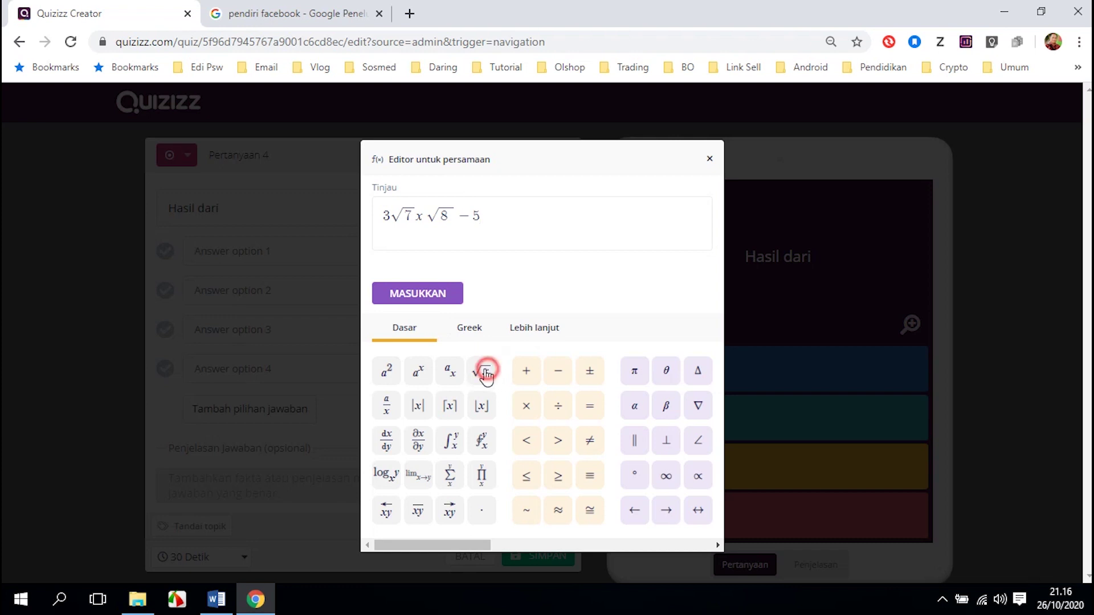
pyautogui.click(479, 373)
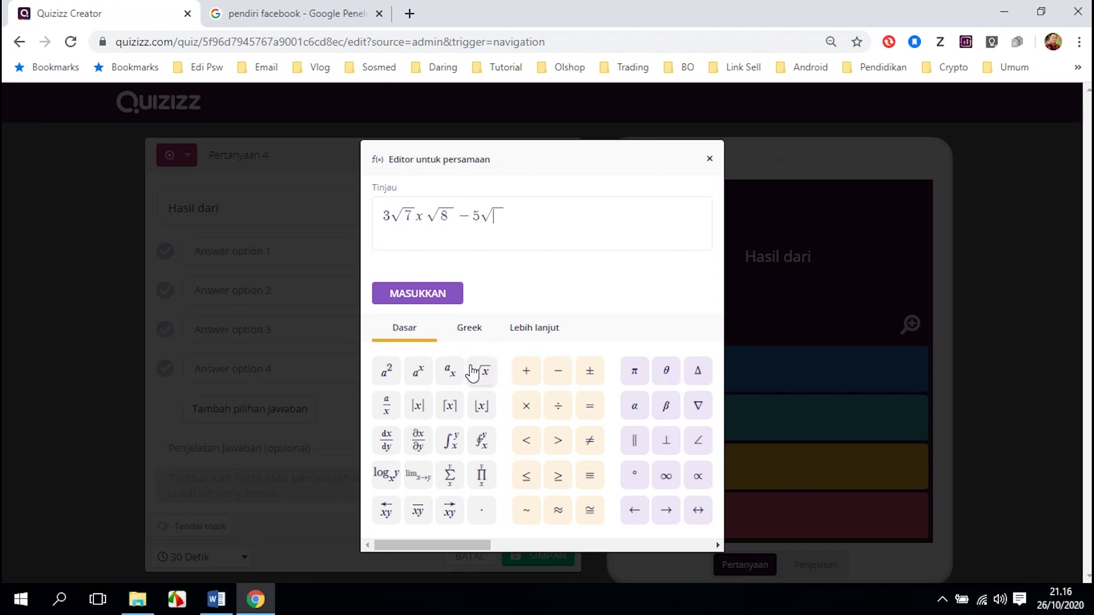
pyautogui.write('14')
pyautogui.click(410, 293)
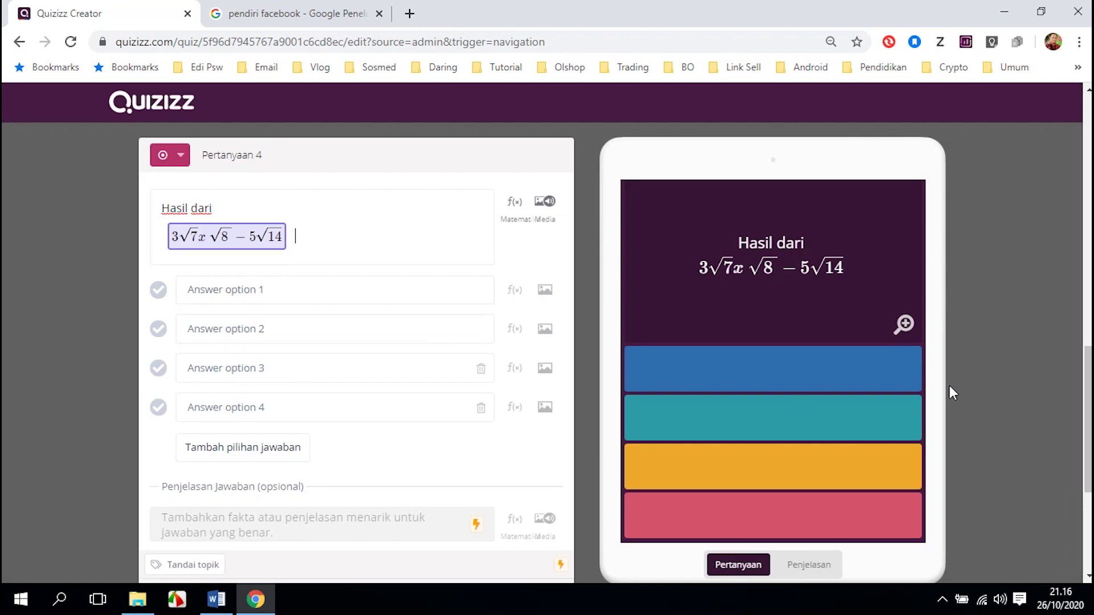
# - Check the question's ending in the Word document and add adalah .... on a new line below the equation
pyautogui.click(216, 599)
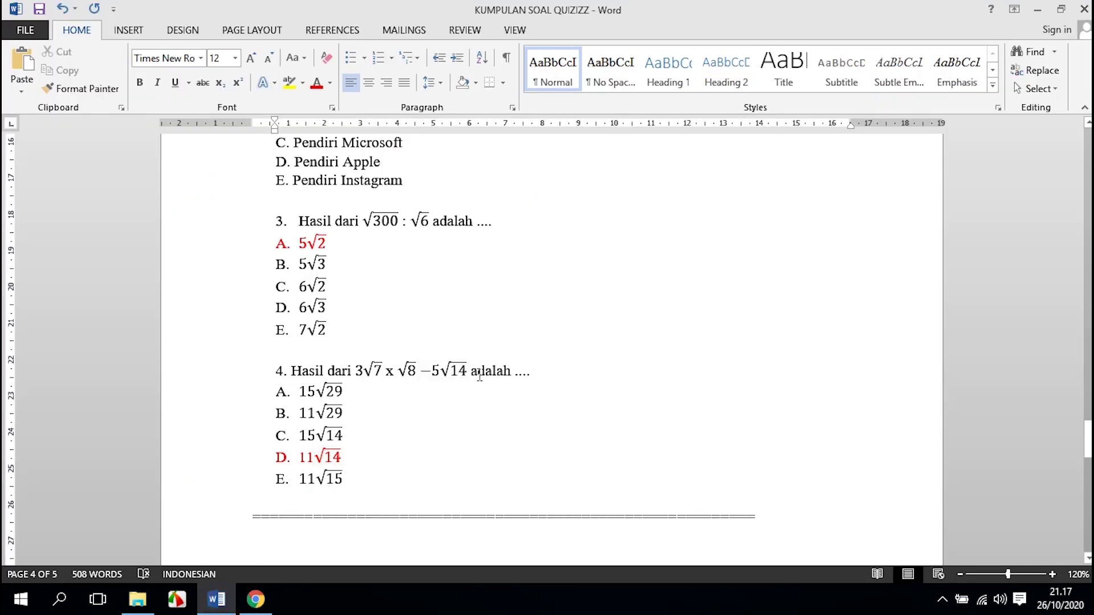
pyautogui.click(255, 599)
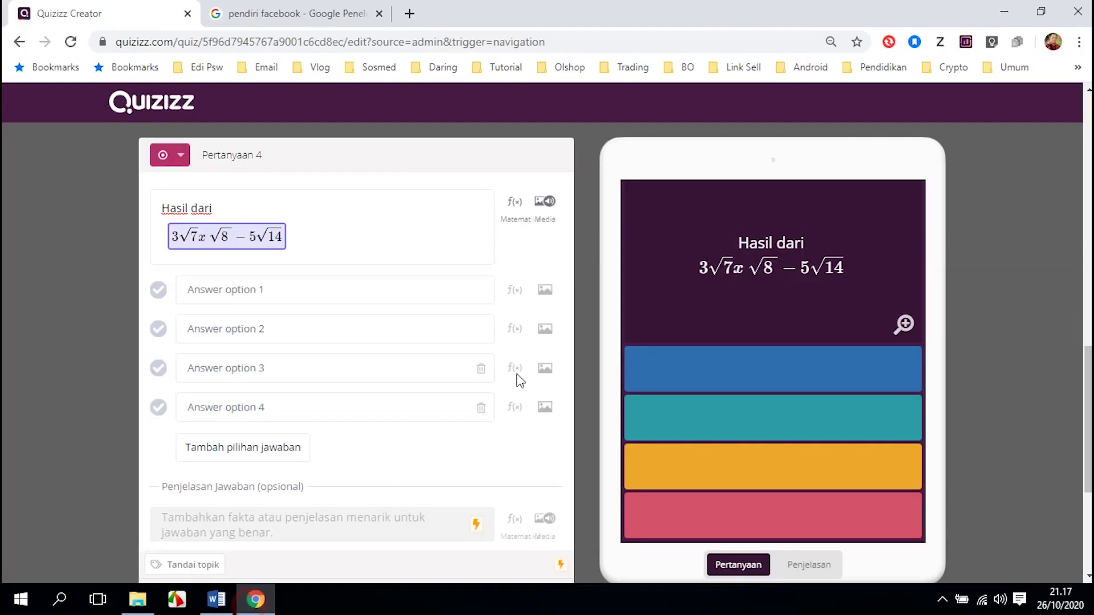
pyautogui.click(373, 234)
pyautogui.press('Return')
pyautogui.write('adala')
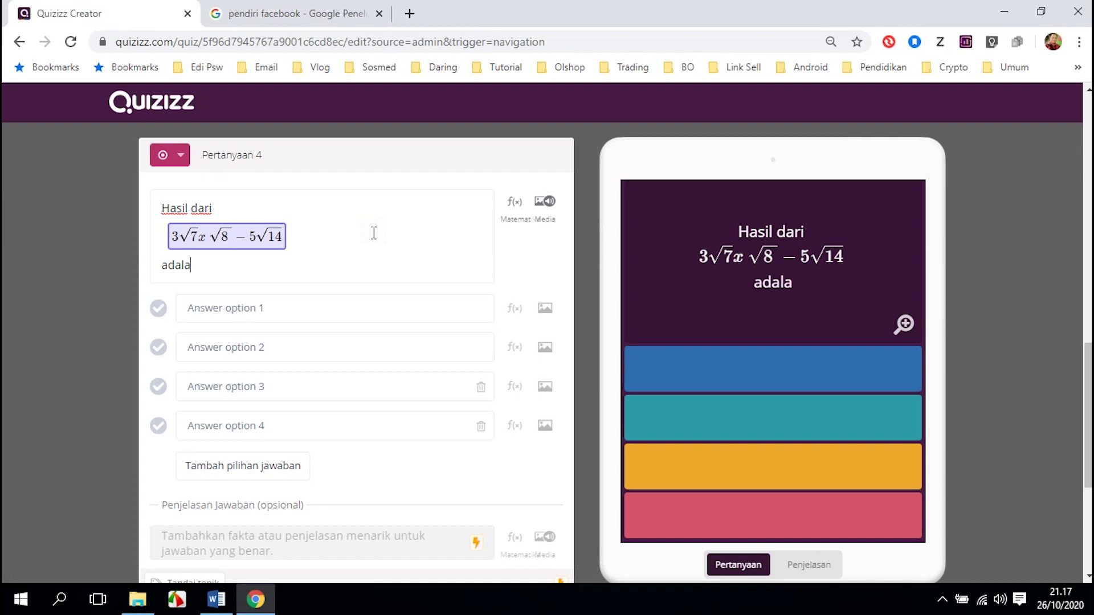
pyautogui.write('h ....')
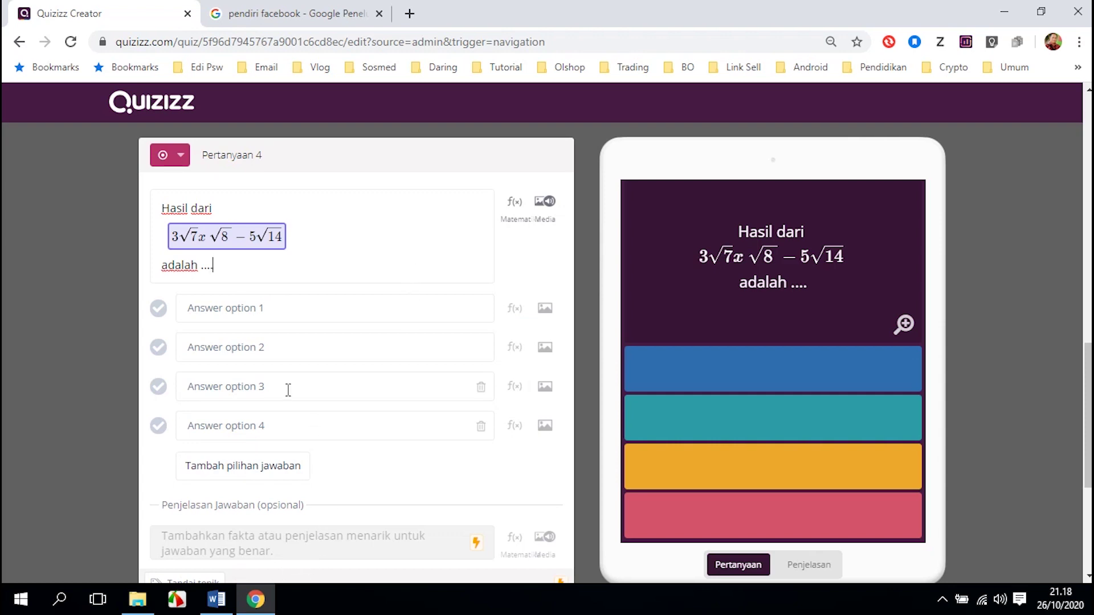
# - Look up option A in the Word document and insert the equation 15√29 as the first answer option of Pertanyaan 4
pyautogui.click(216, 599)
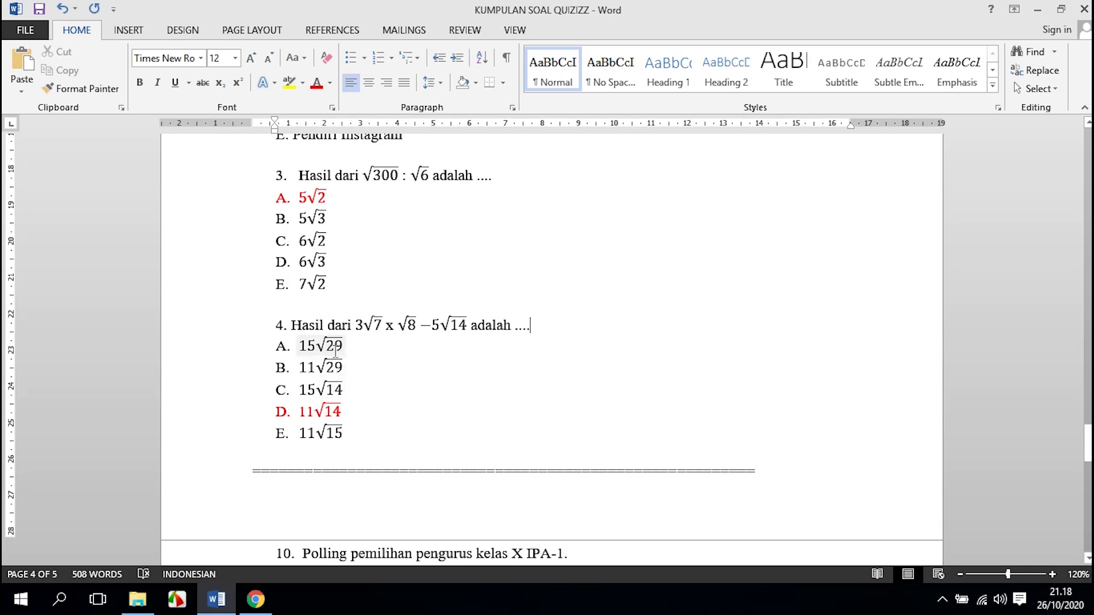
pyautogui.click(255, 600)
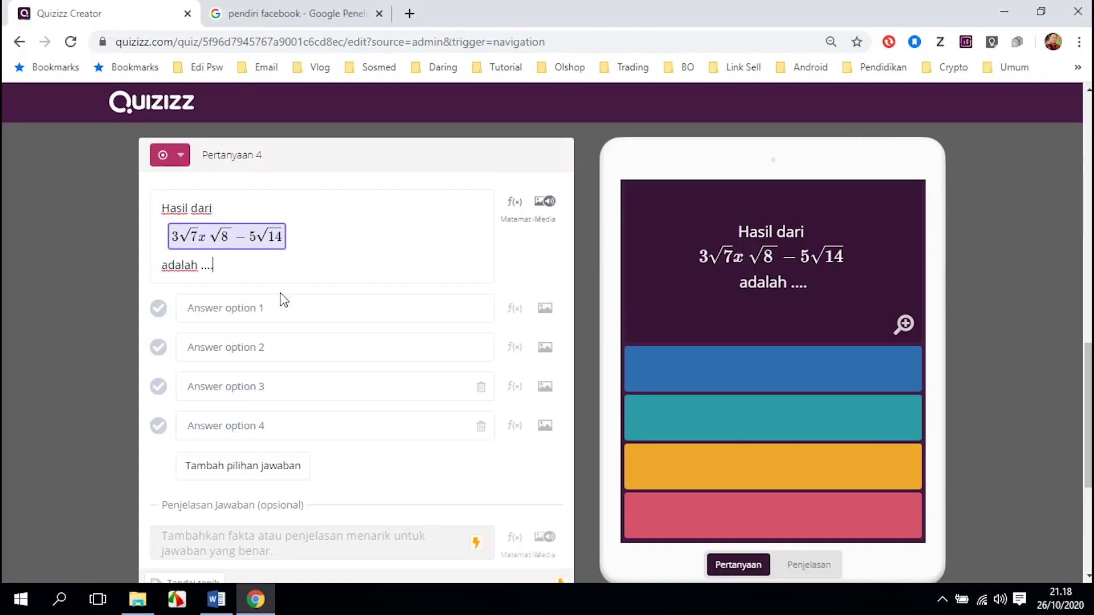
pyautogui.click(251, 307)
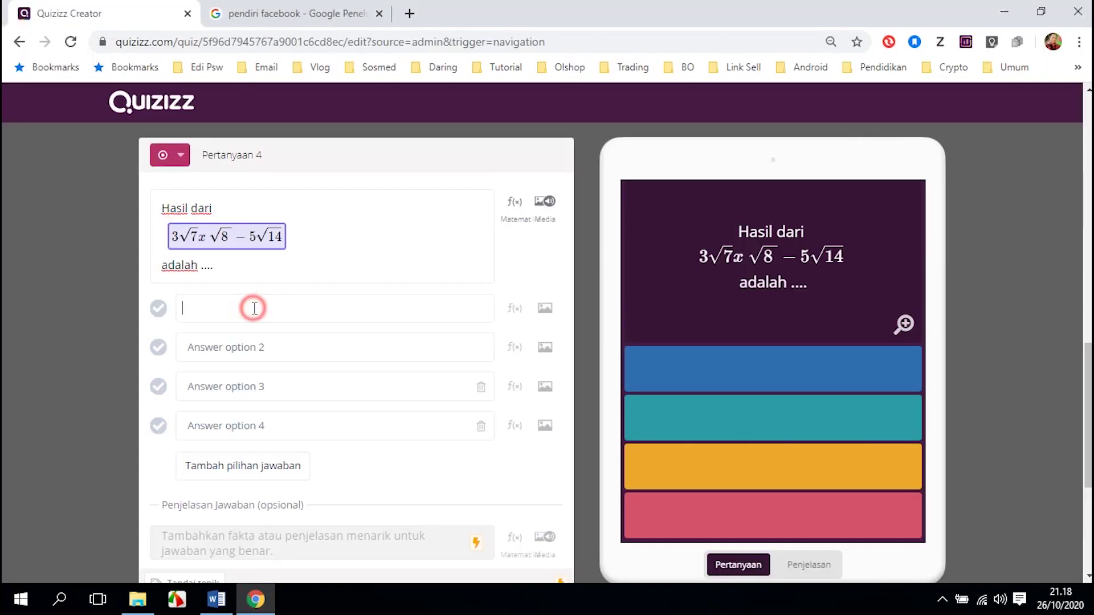
pyautogui.click(514, 310)
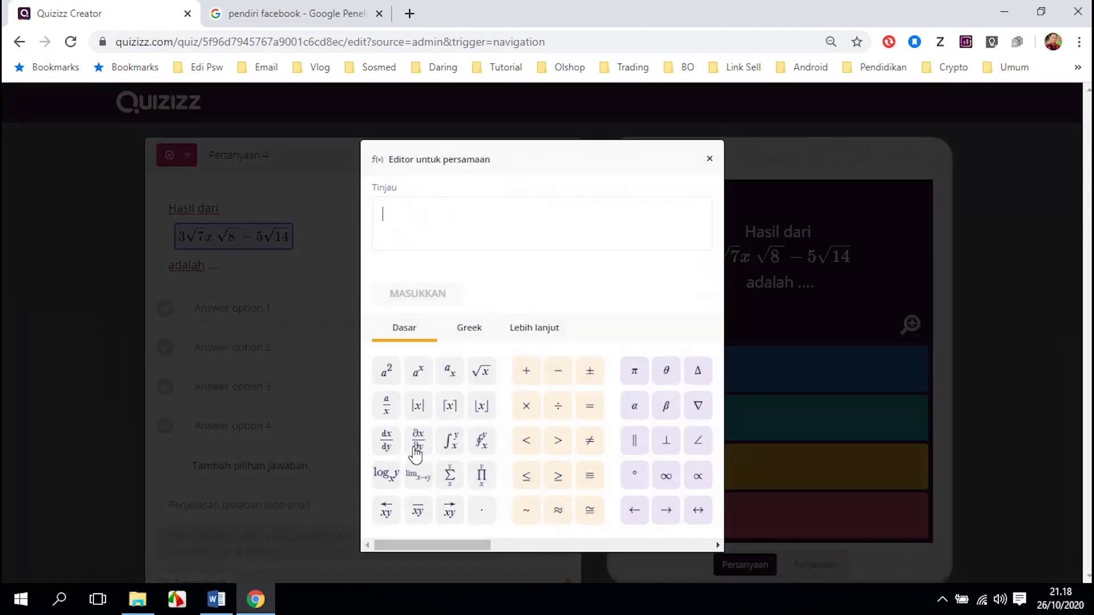
pyautogui.write('15')
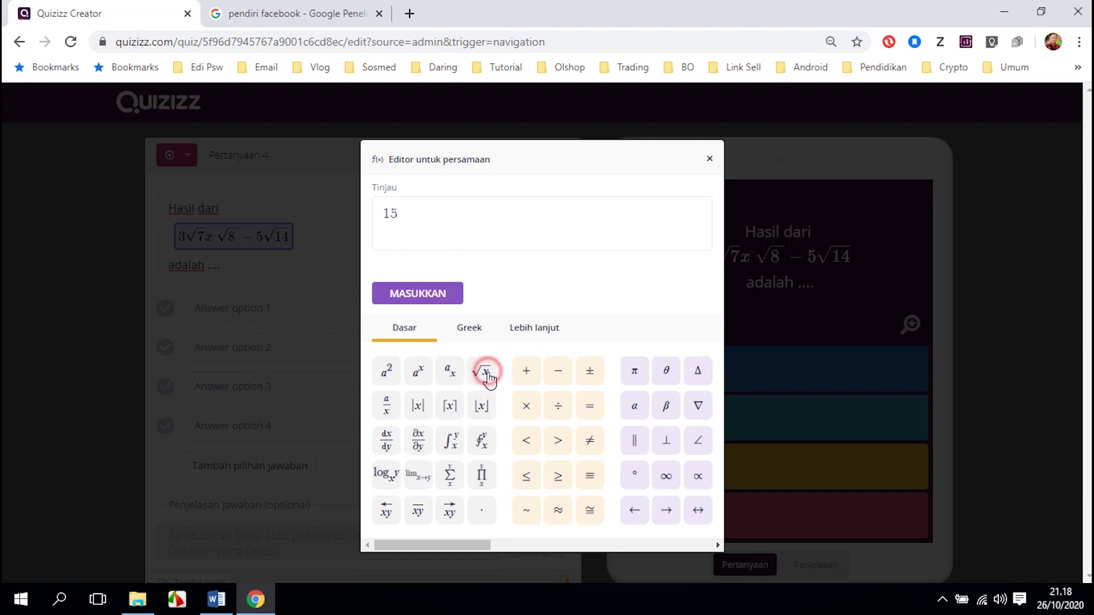
pyautogui.click(484, 371)
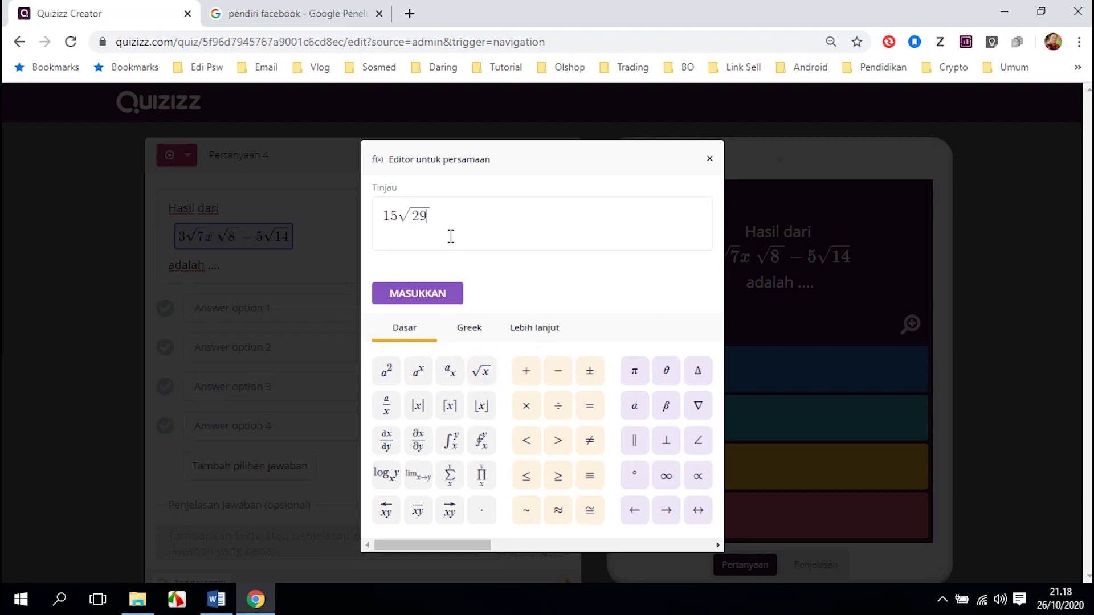
pyautogui.click(420, 299)
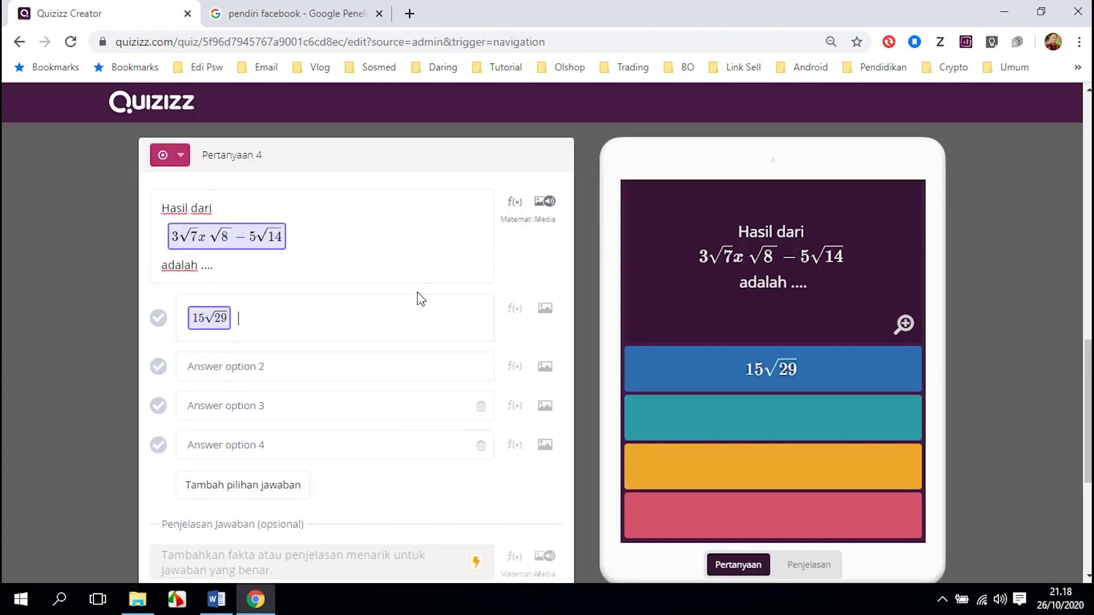
# - Check option B in the Word document and insert the equation 11√29 as the second answer option of Pertanyaan 4
pyautogui.click(501, 367)
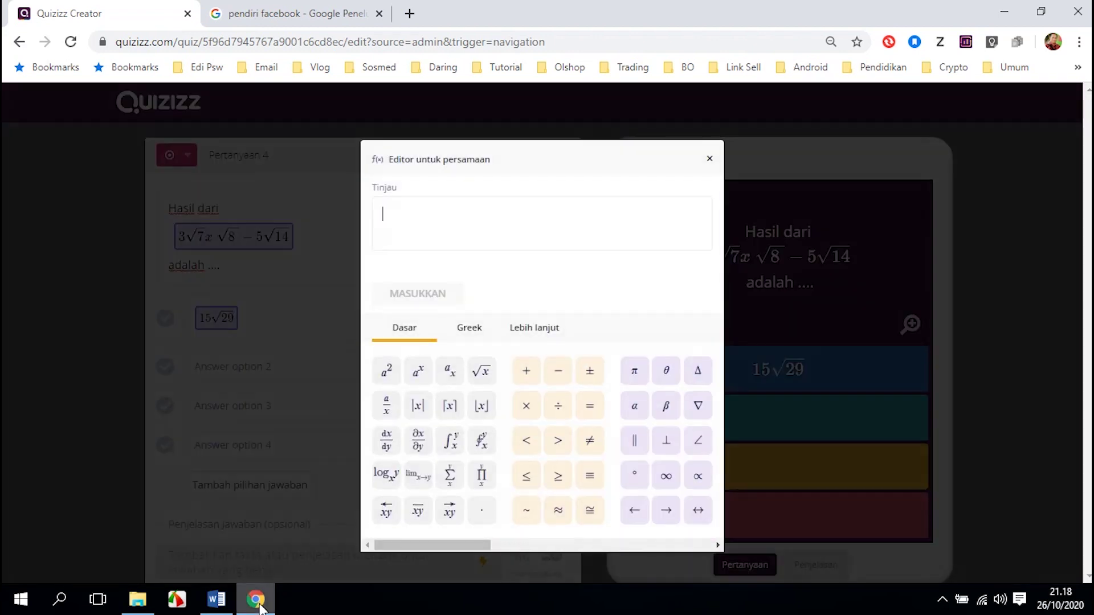
pyautogui.moveTo(262, 609)
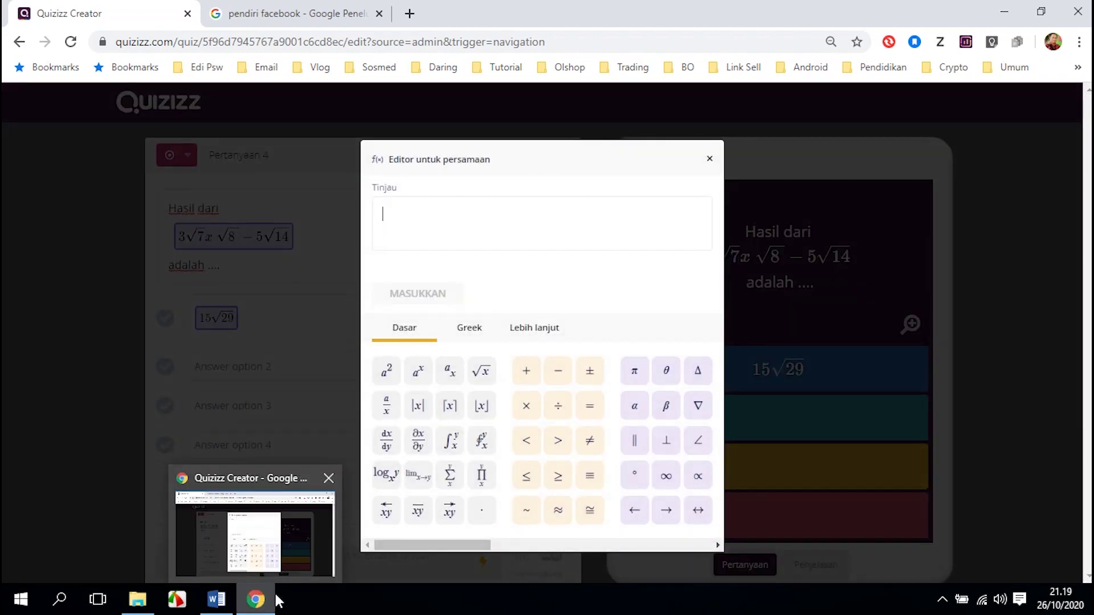
pyautogui.click(216, 599)
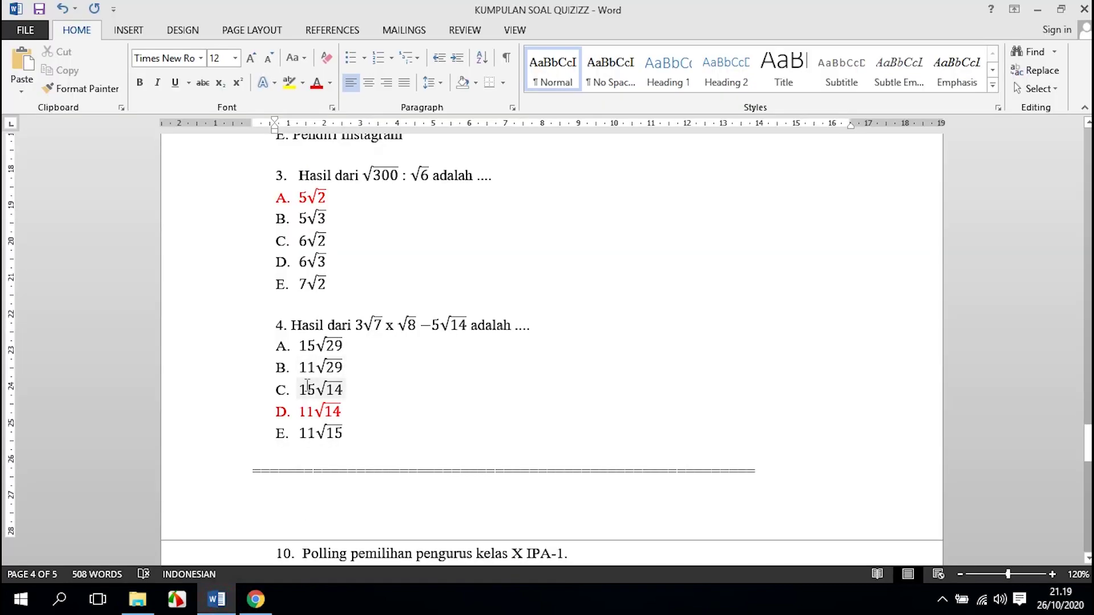
pyautogui.click(255, 600)
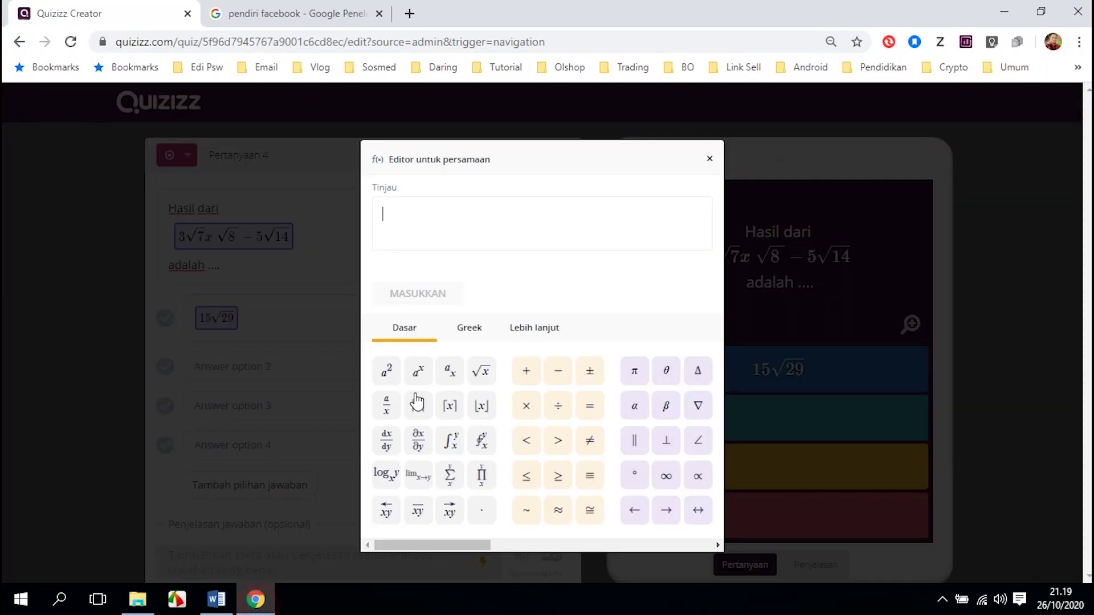
pyautogui.write('11')
pyautogui.click(479, 372)
pyautogui.write('29')
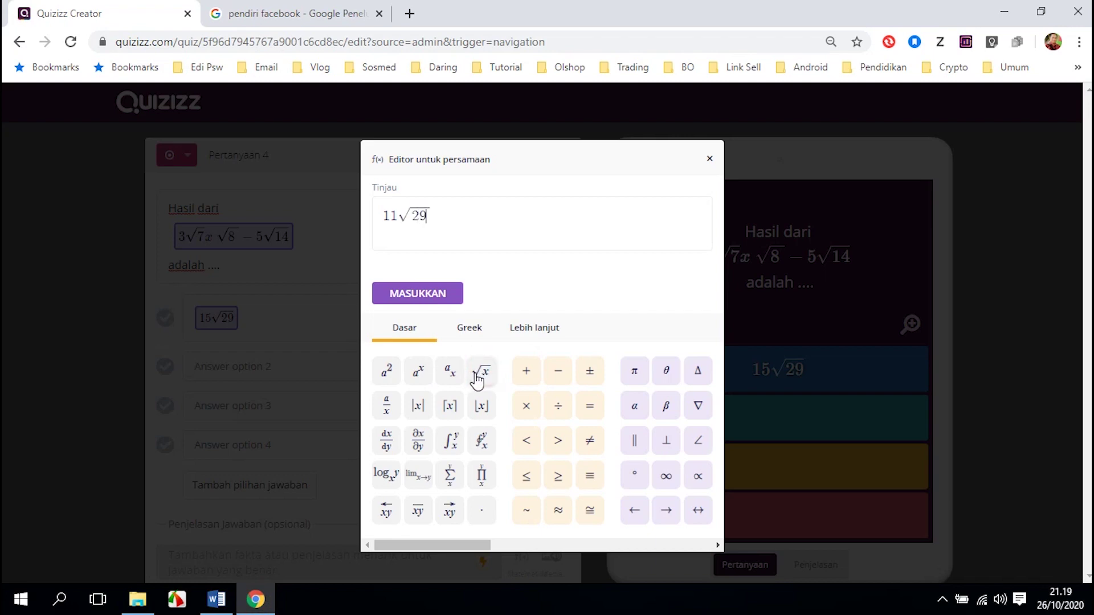
pyautogui.click(425, 294)
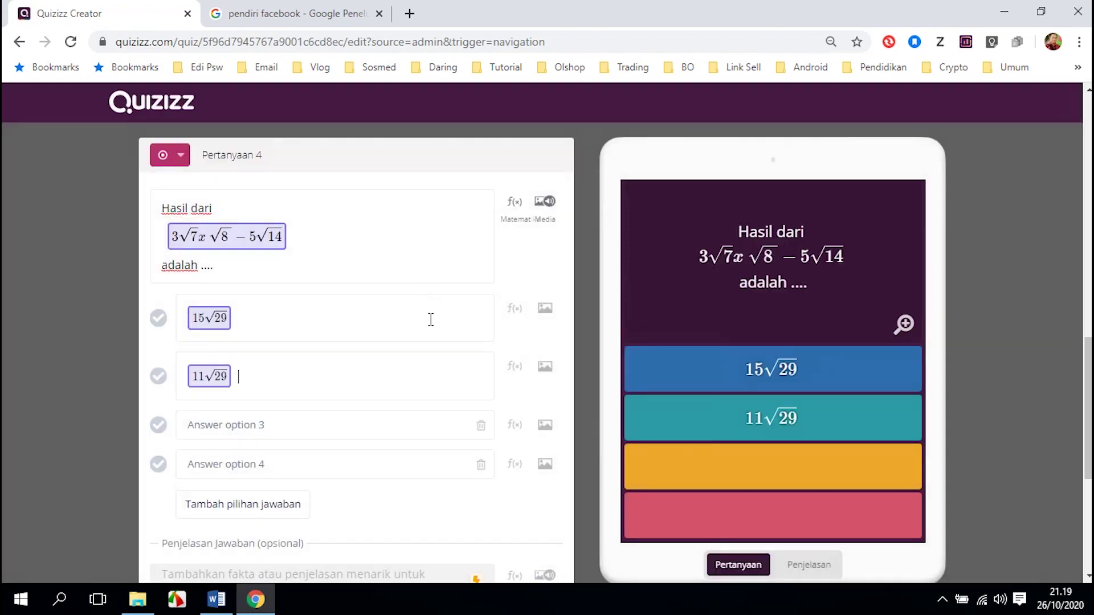
# - Check option C in the Word document and insert the equation 15√14 as the third answer option of Pertanyaan 4
pyautogui.click(216, 599)
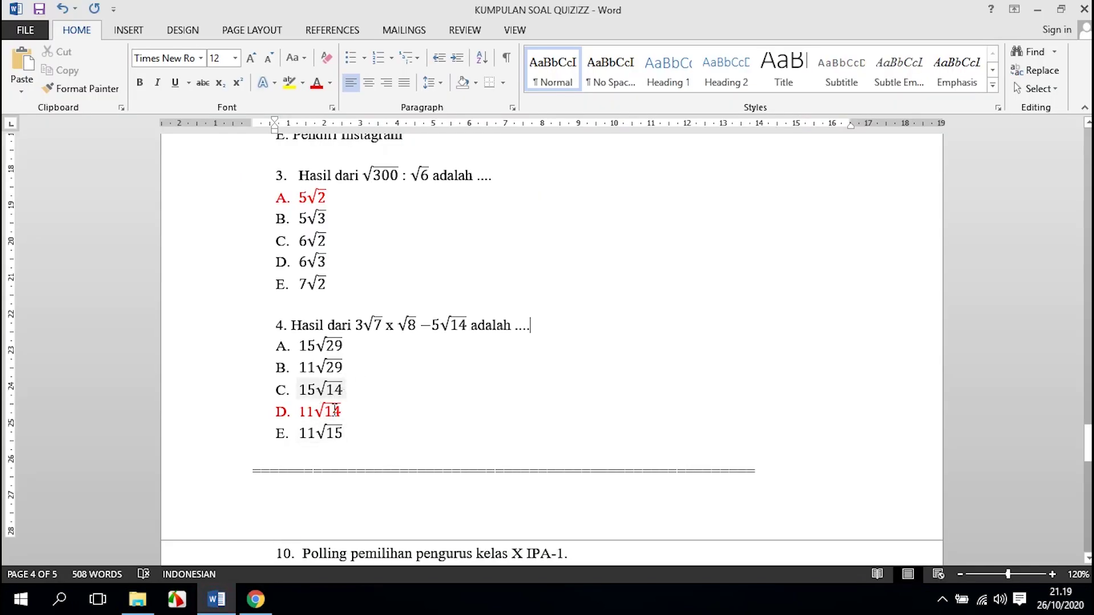
pyautogui.click(255, 599)
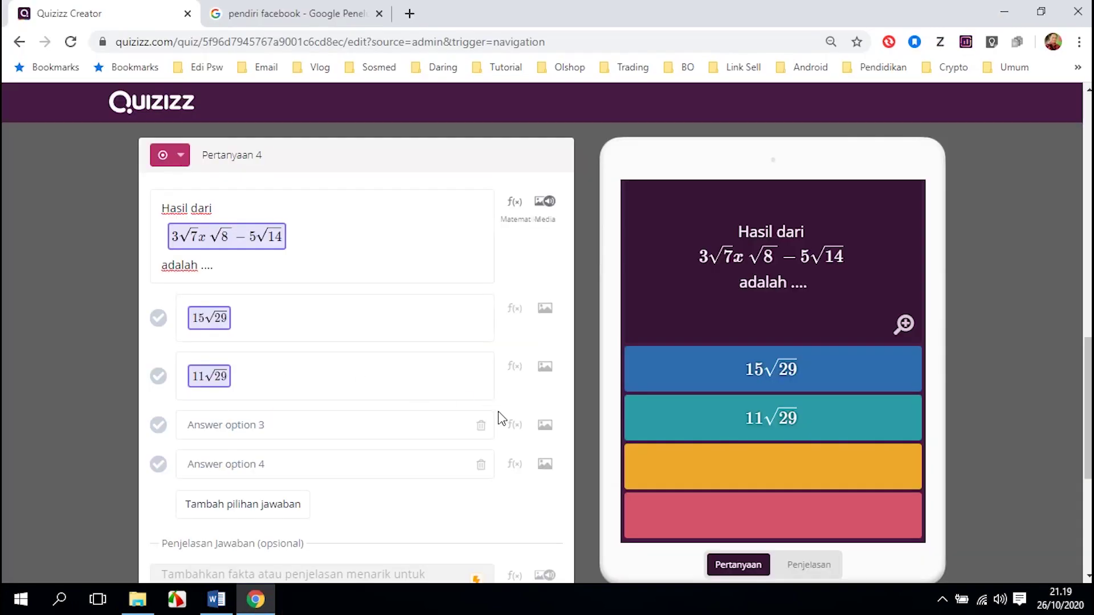
pyautogui.click(515, 425)
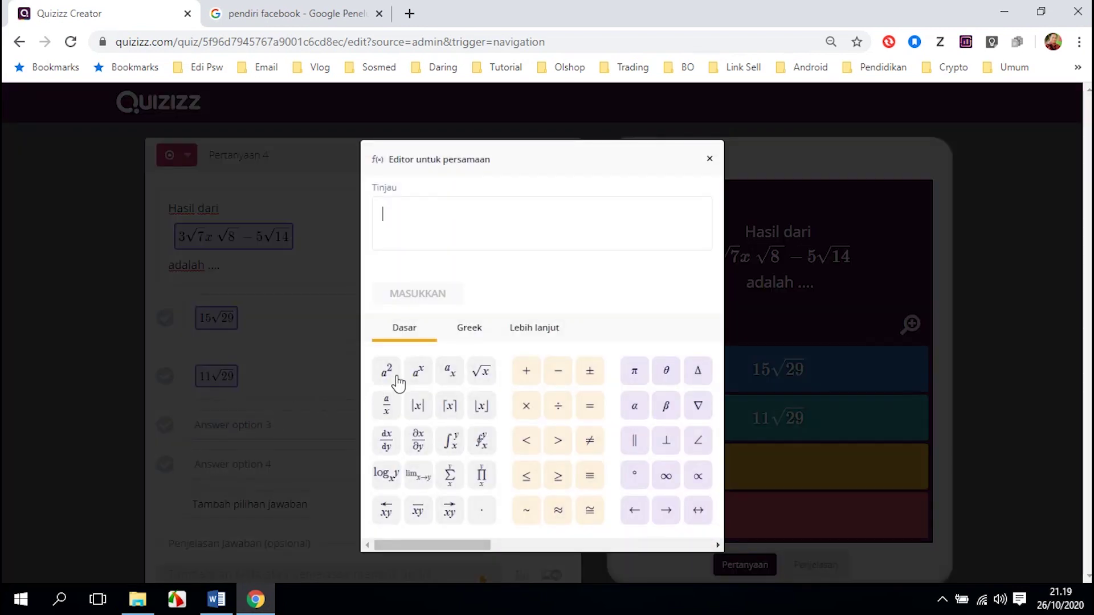
pyautogui.write('1')
pyautogui.write('5')
pyautogui.click(480, 371)
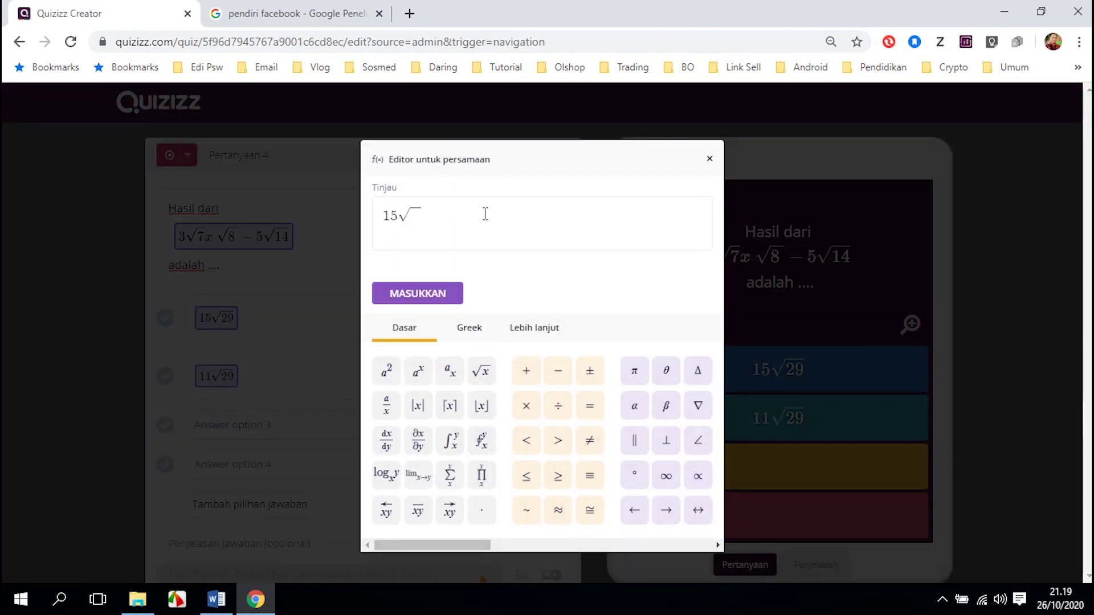
pyautogui.click(425, 296)
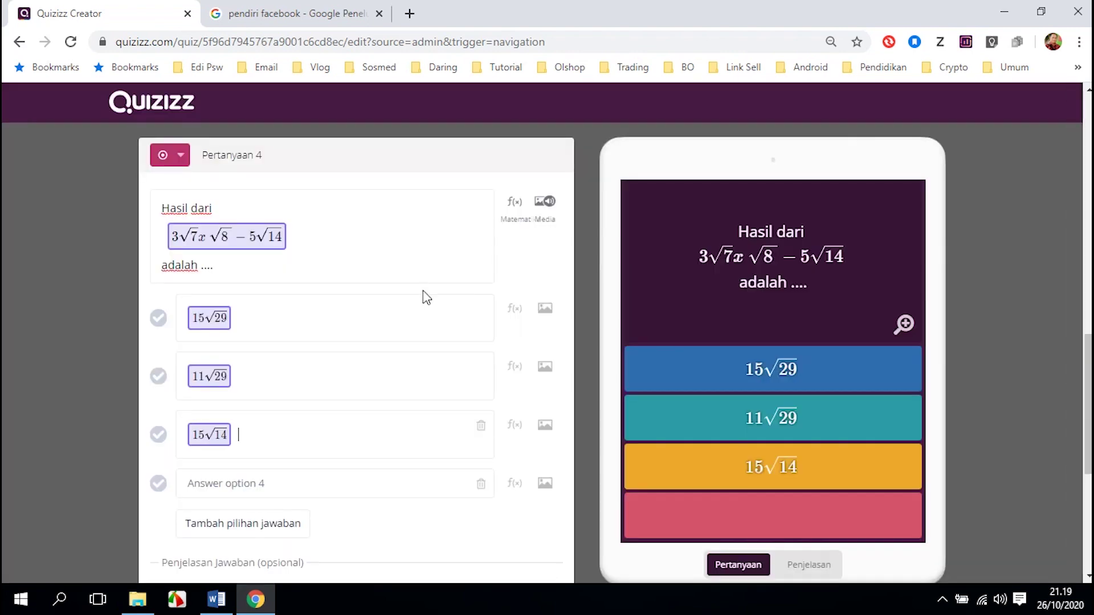
# - Check option D in the Word document and insert the equation 11√14 as the fourth answer option of Pertanyaan 4
pyautogui.click(216, 599)
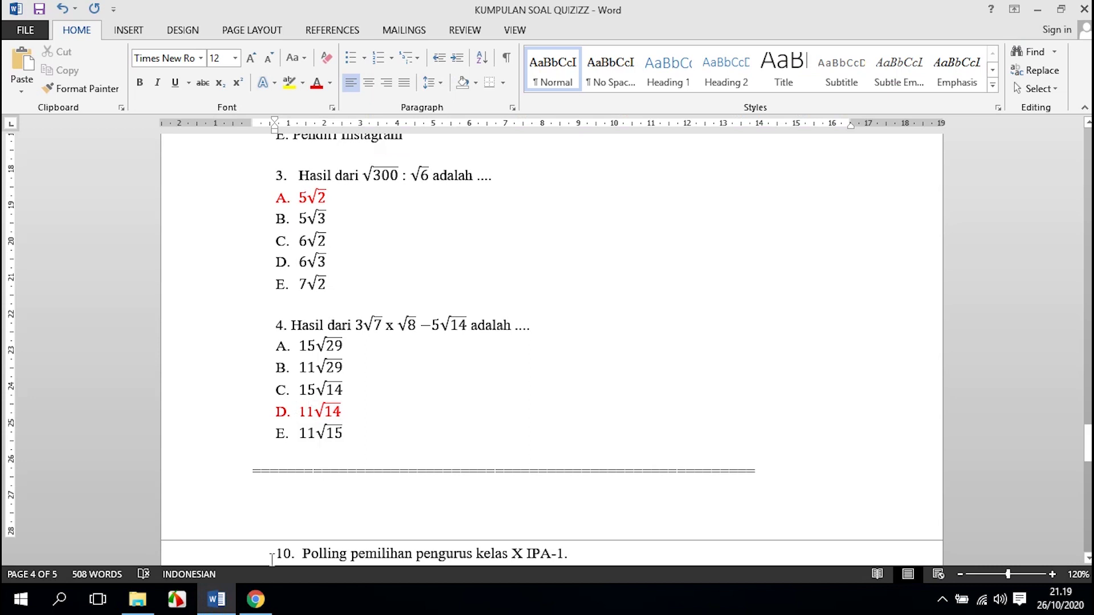
pyautogui.click(255, 600)
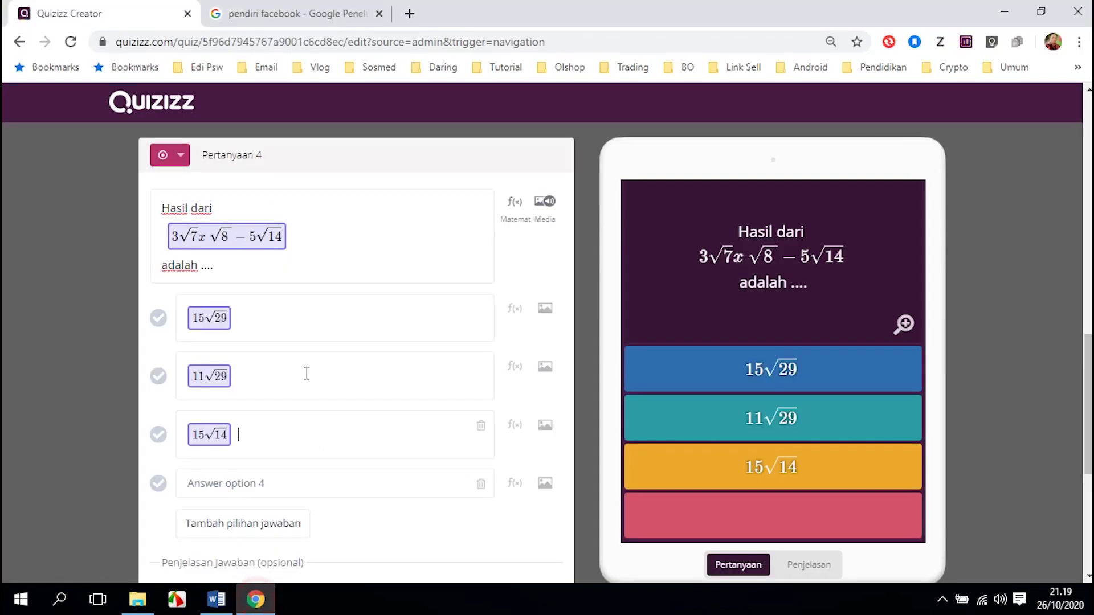
pyautogui.click(259, 480)
pyautogui.click(221, 605)
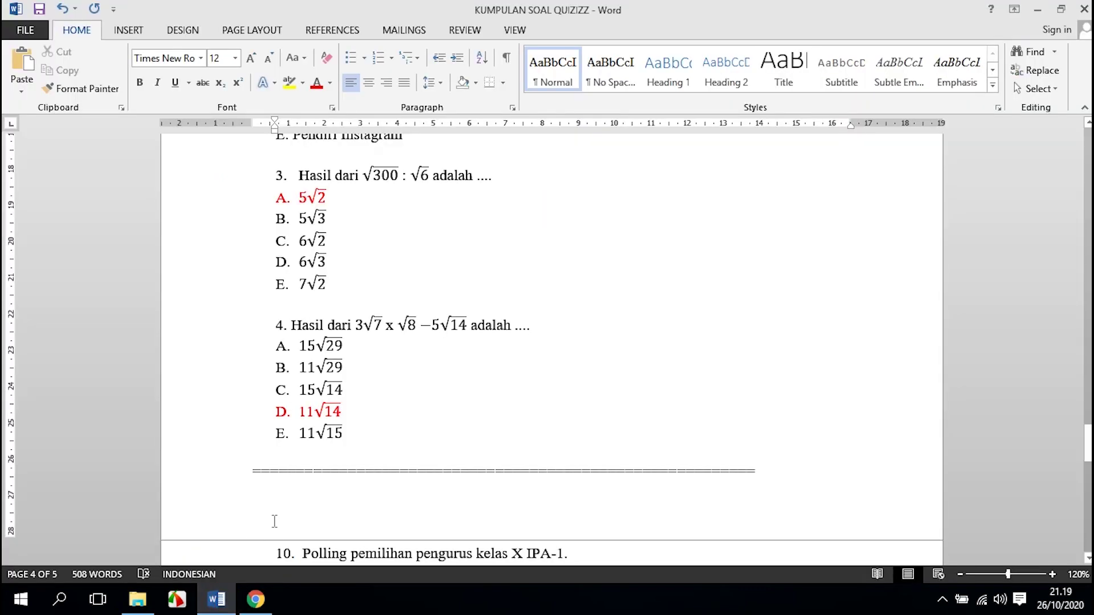
pyautogui.click(255, 600)
pyautogui.click(287, 482)
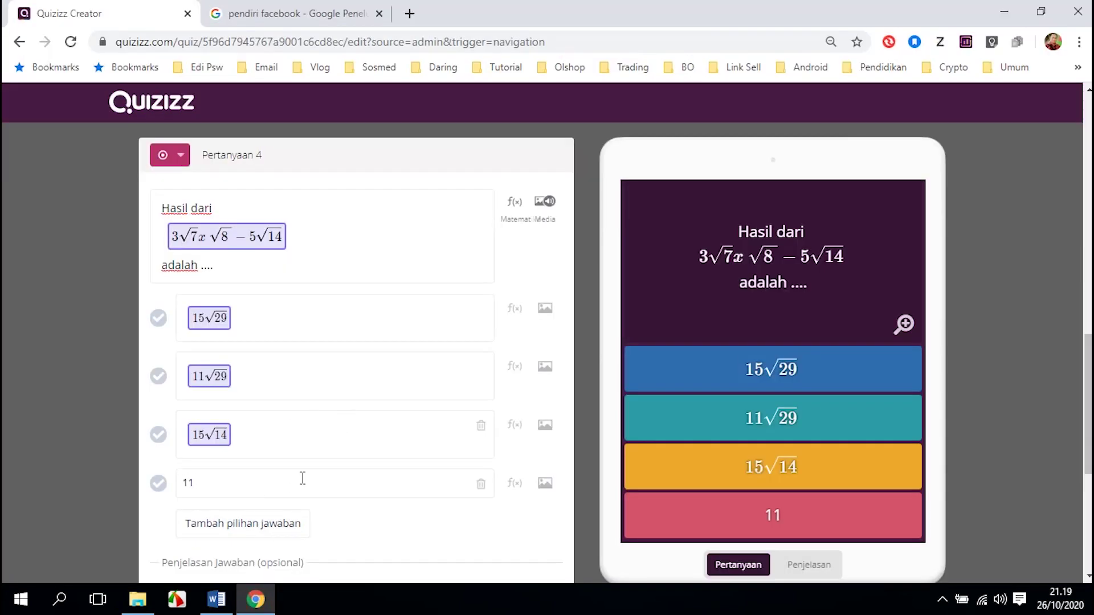
pyautogui.click(515, 484)
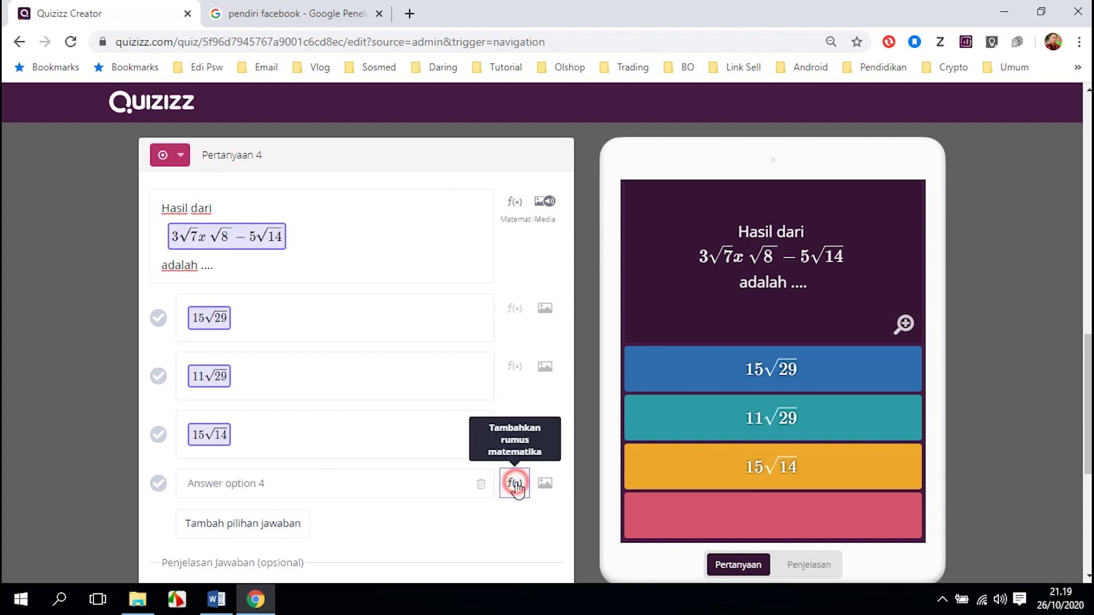
pyautogui.write('11')
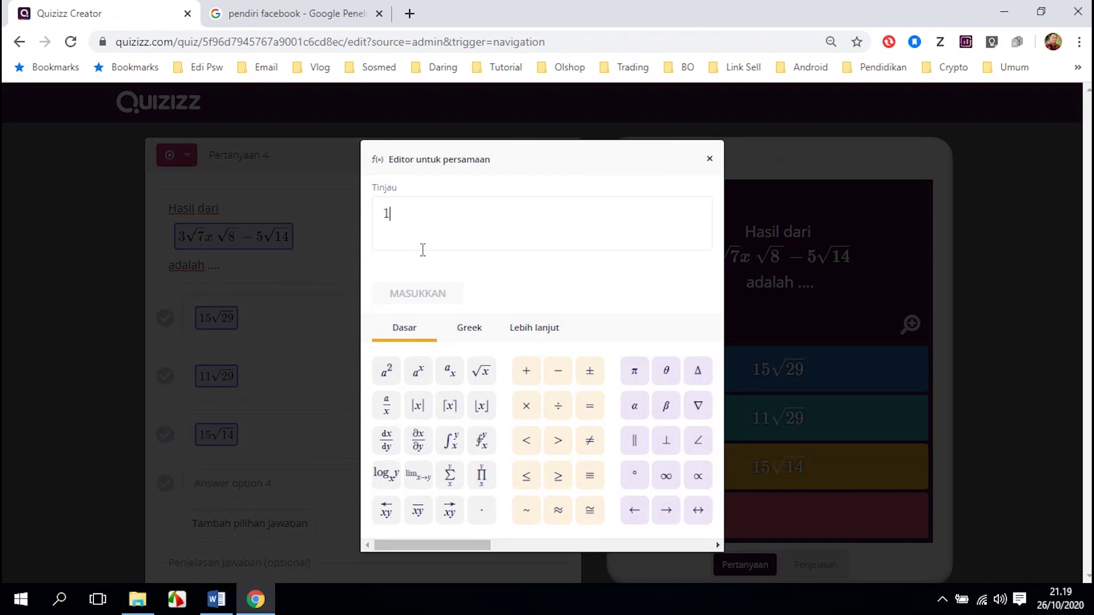
pyautogui.click(483, 376)
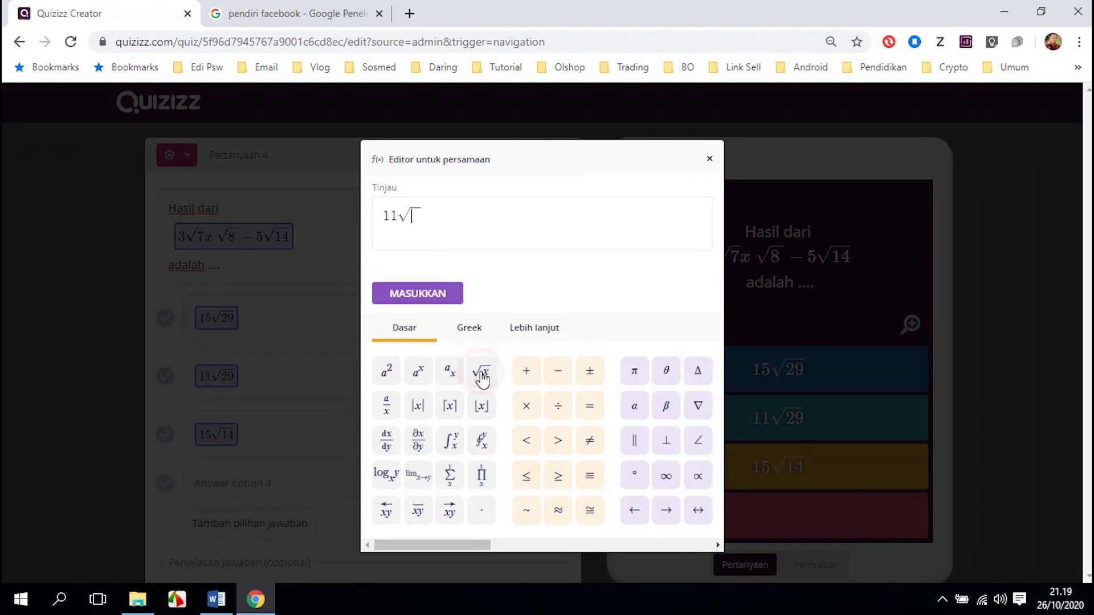
pyautogui.write('14')
pyautogui.click(431, 303)
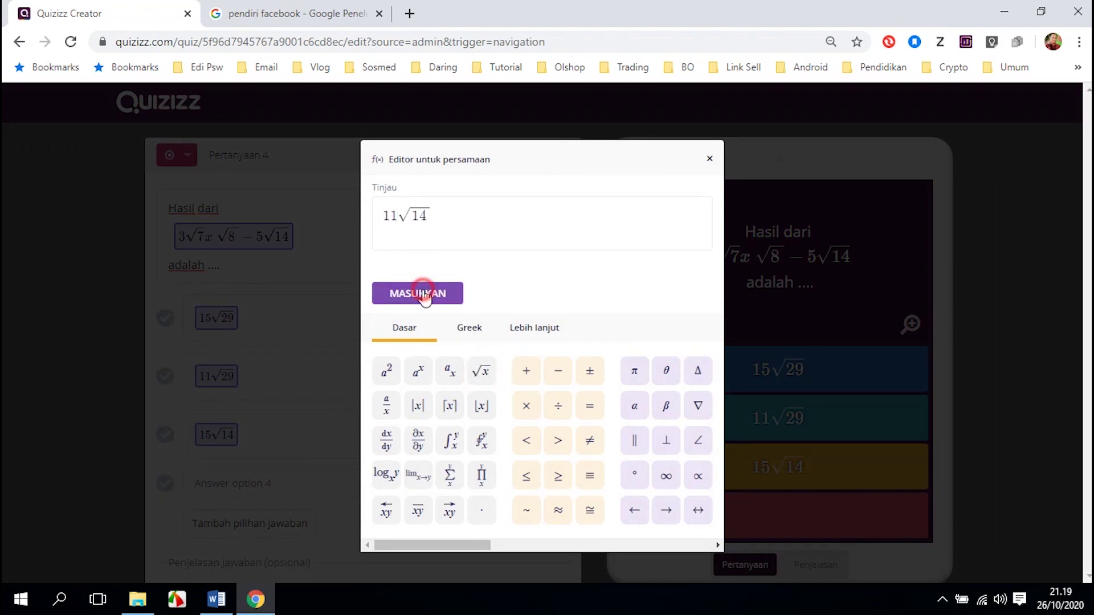
# - Check option E in the Word document, add a fifth answer option to Pertanyaan 4 and insert the equation 11√15 in it
pyautogui.scroll(-1, 293, 482)
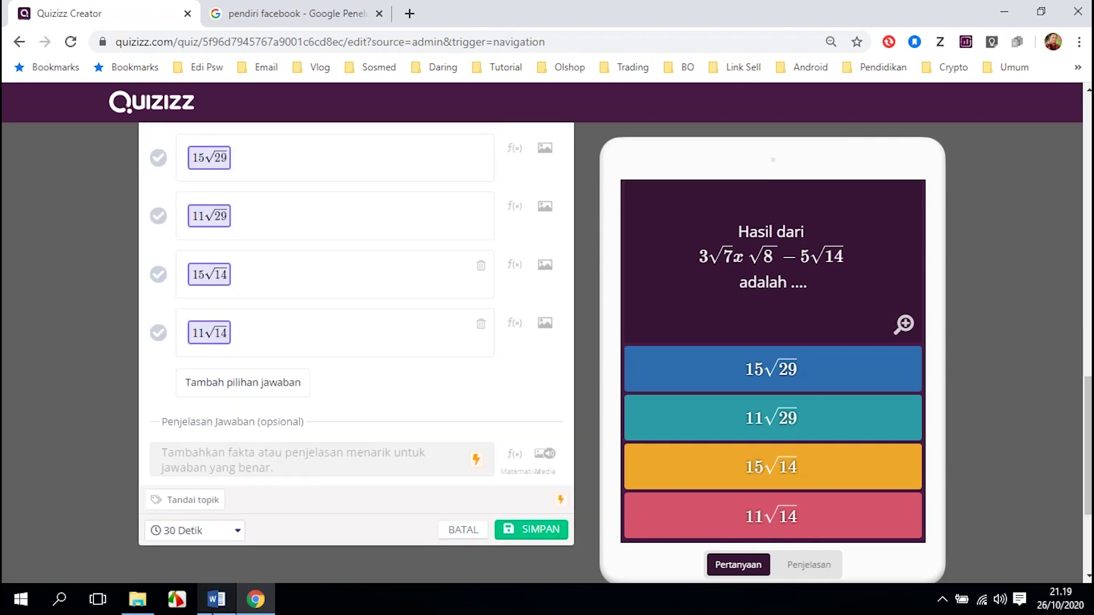
pyautogui.click(217, 600)
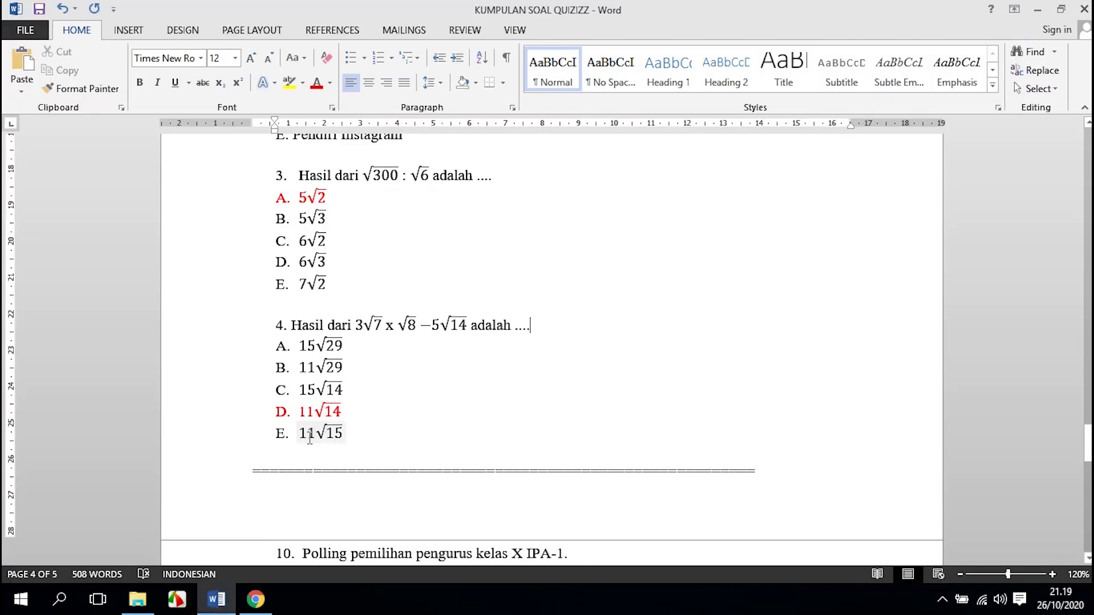
pyautogui.click(255, 599)
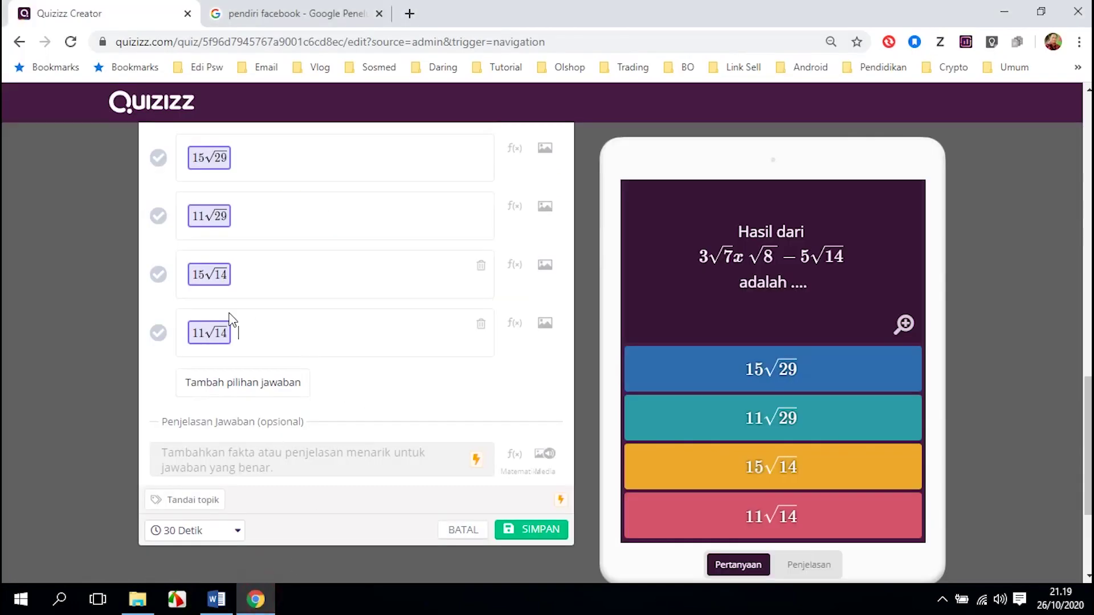
pyautogui.click(224, 389)
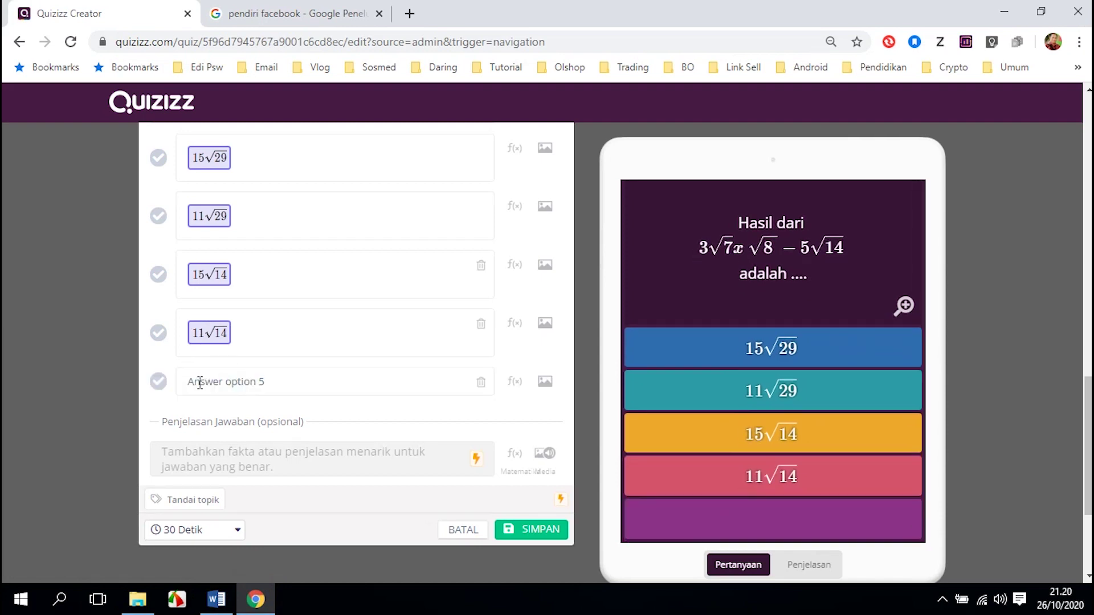
pyautogui.click(514, 383)
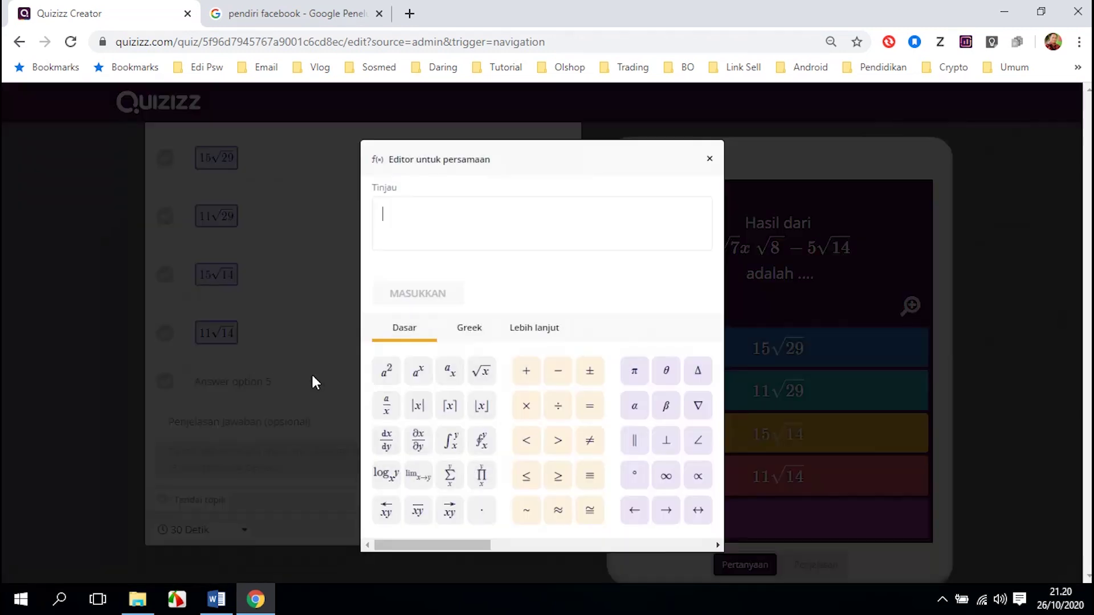
pyautogui.write('11')
pyautogui.click(482, 373)
pyautogui.write('15')
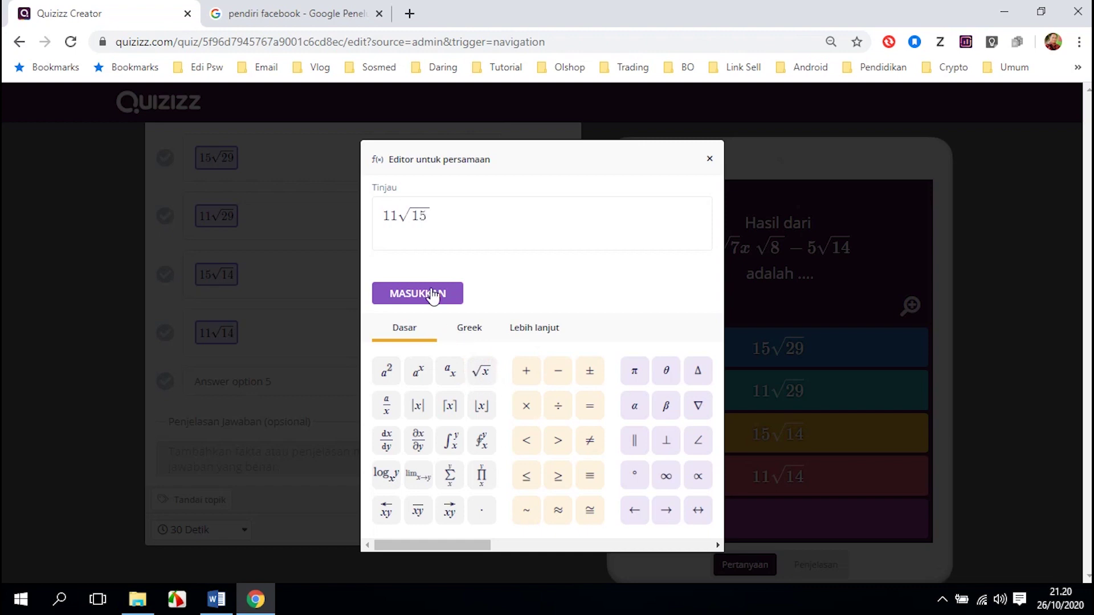
pyautogui.click(410, 297)
# - Look up the answer key in the Word document and mark 11√14 as the correct answer of Pertanyaan 4
pyautogui.click(208, 604)
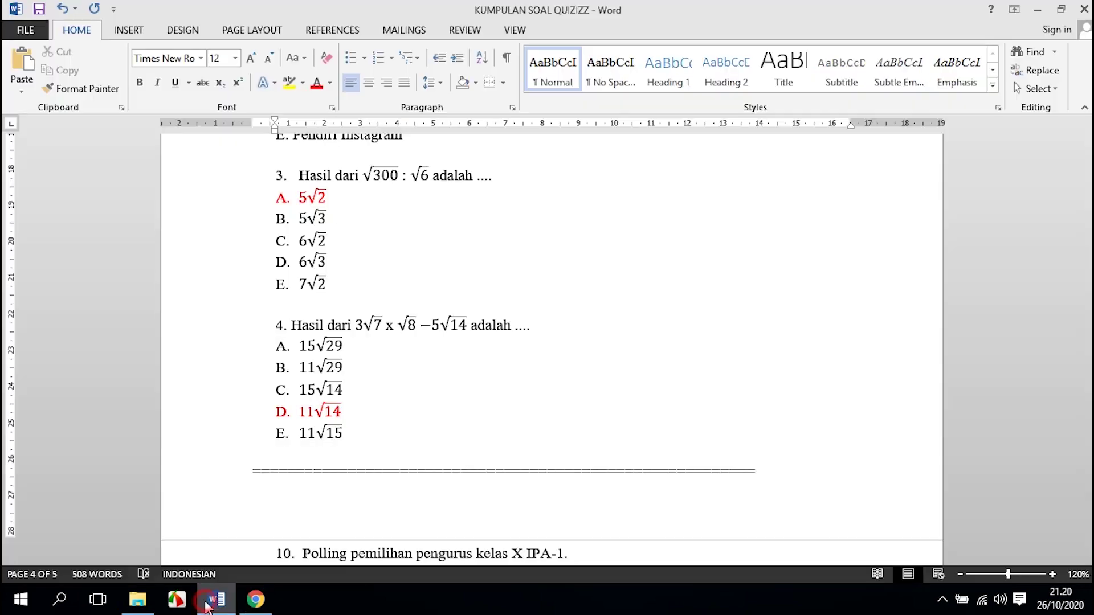
pyautogui.click(208, 605)
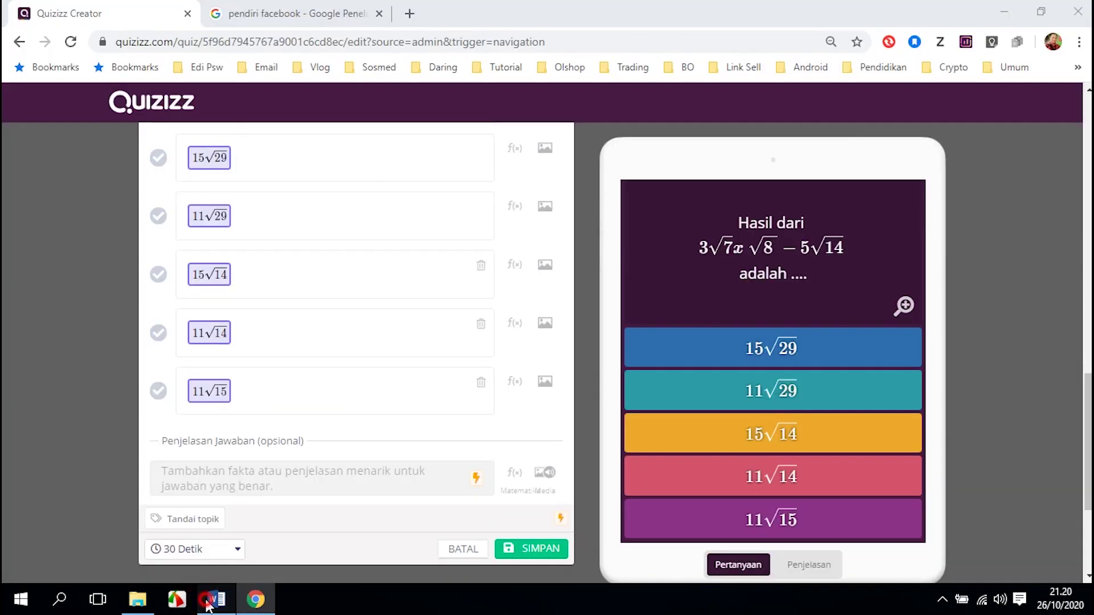
pyautogui.click(208, 605)
pyautogui.click(255, 599)
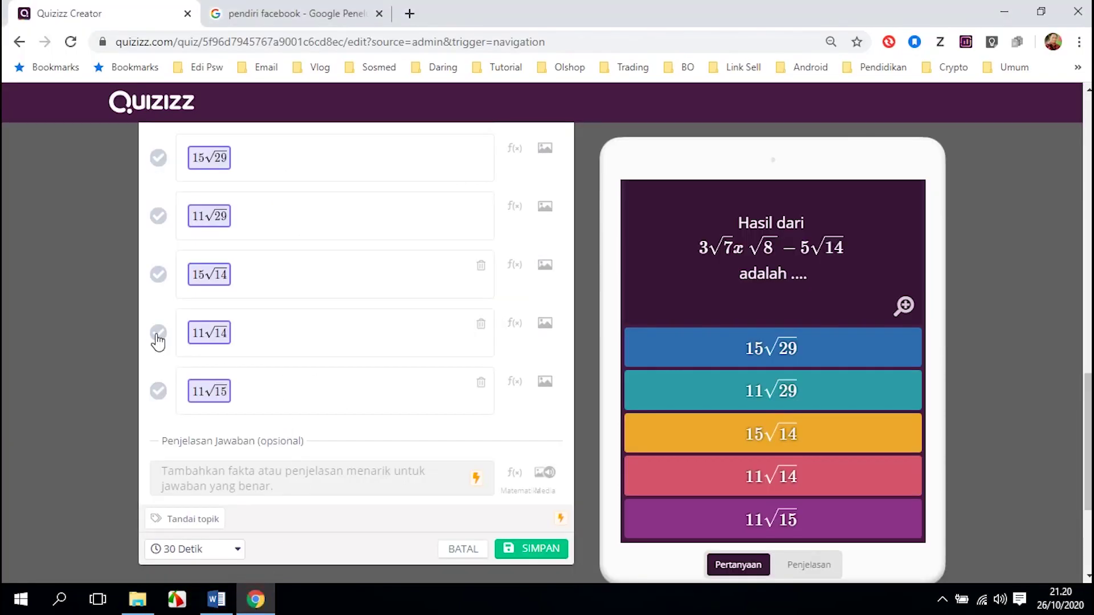
pyautogui.click(158, 336)
# - Set the time limit of Pertanyaan 4 to 60 Detik and save the question
pyautogui.scroll(-2, 228, 439)
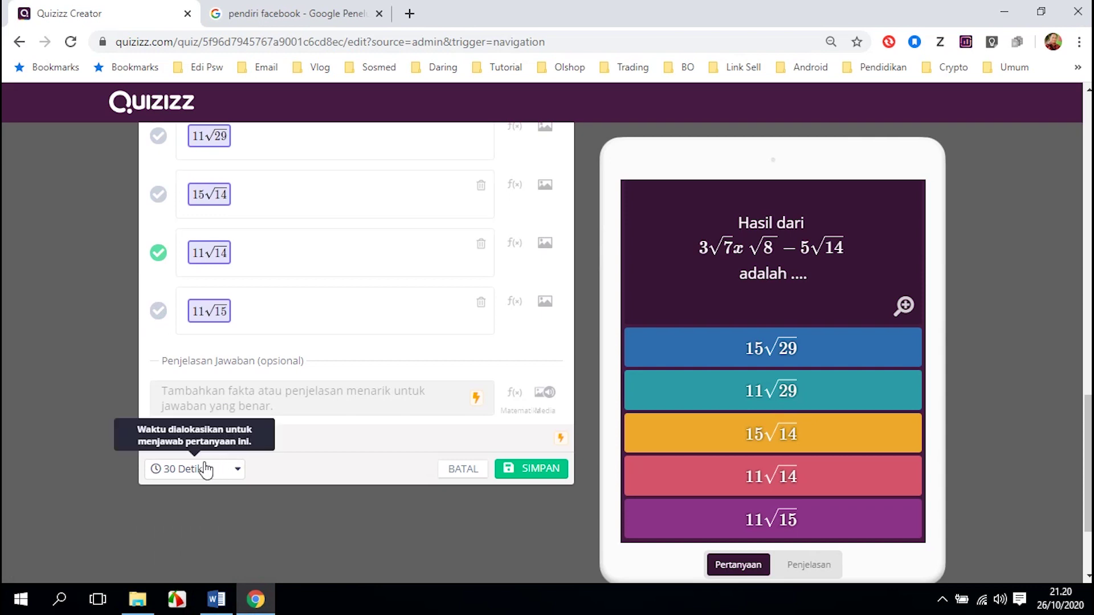
pyautogui.click(230, 471)
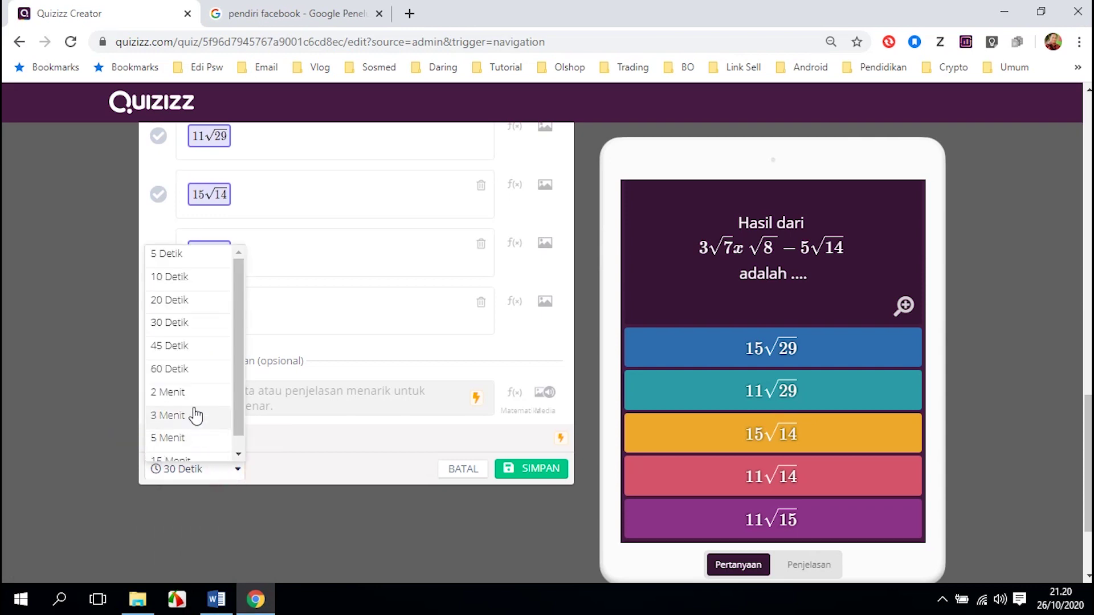
pyautogui.click(188, 369)
pyautogui.click(535, 477)
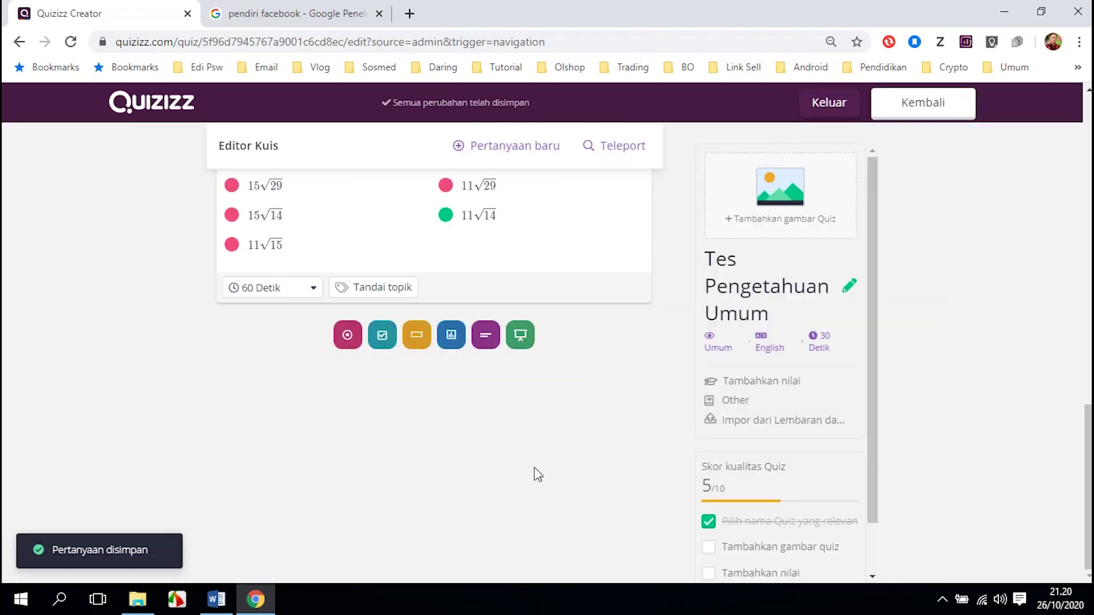
# - Review all the saved questions and their answer options in the quiz editor
pyautogui.scroll(10, 560, 456)
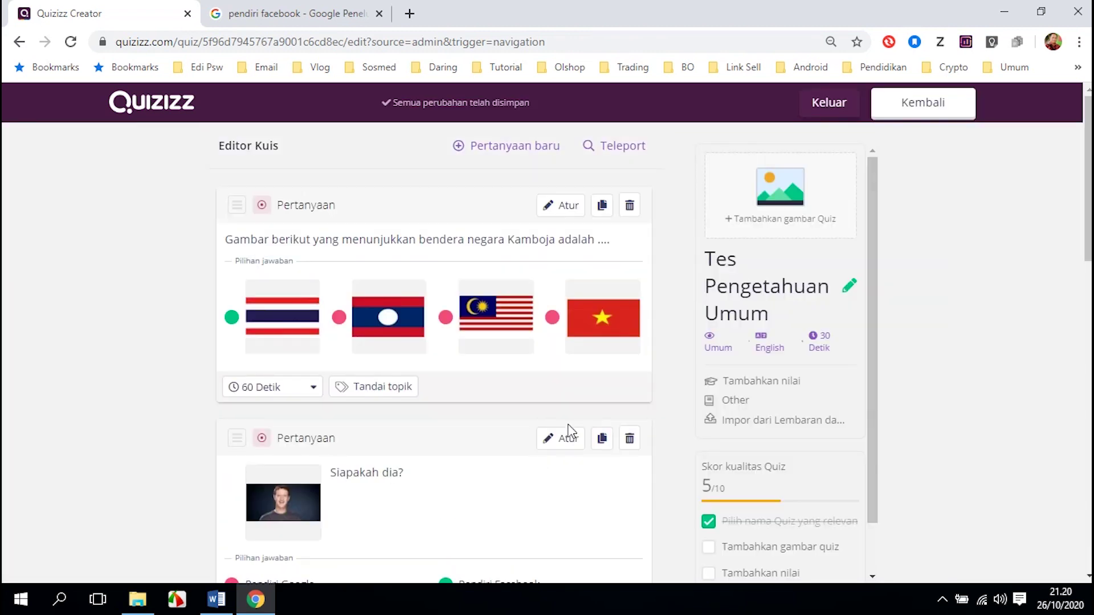
pyautogui.scroll(-1, 565, 438)
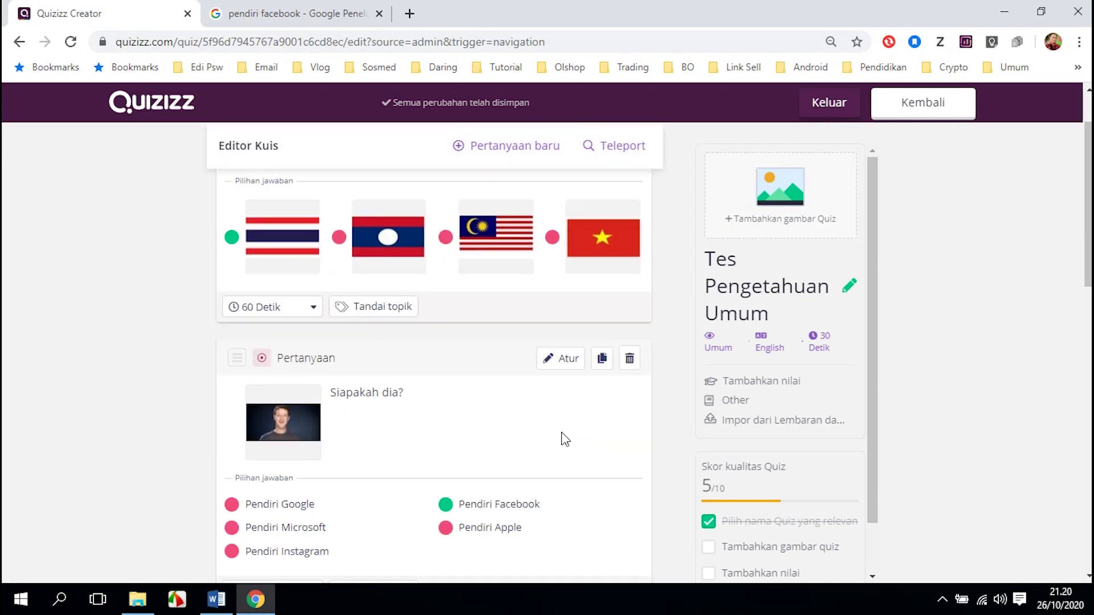
pyautogui.scroll(-1, 563, 440)
pyautogui.scroll(-8, 564, 442)
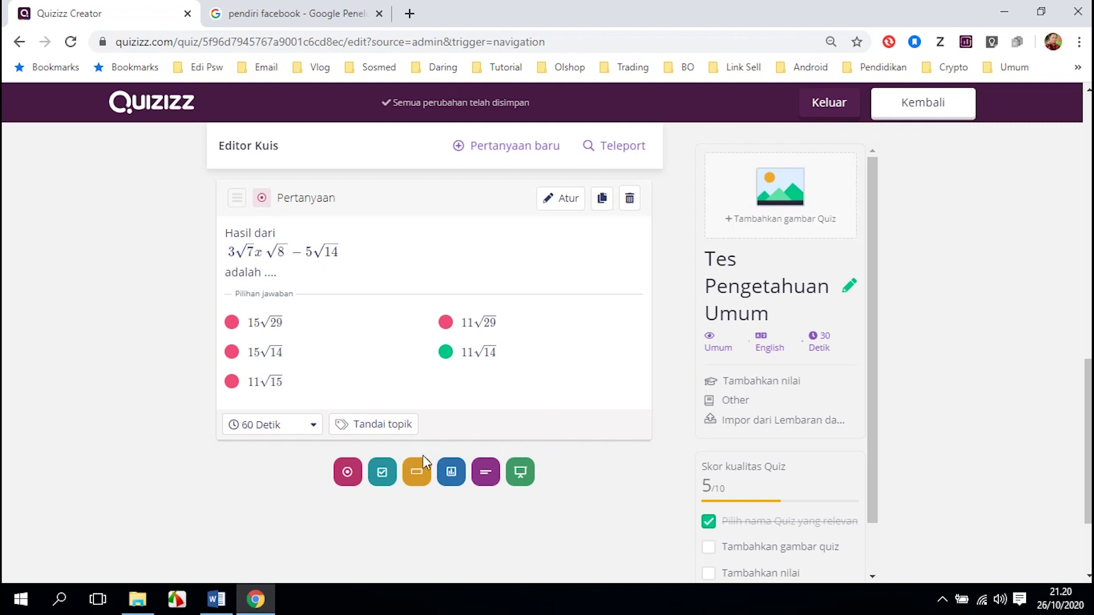
pyautogui.scroll(4, 423, 456)
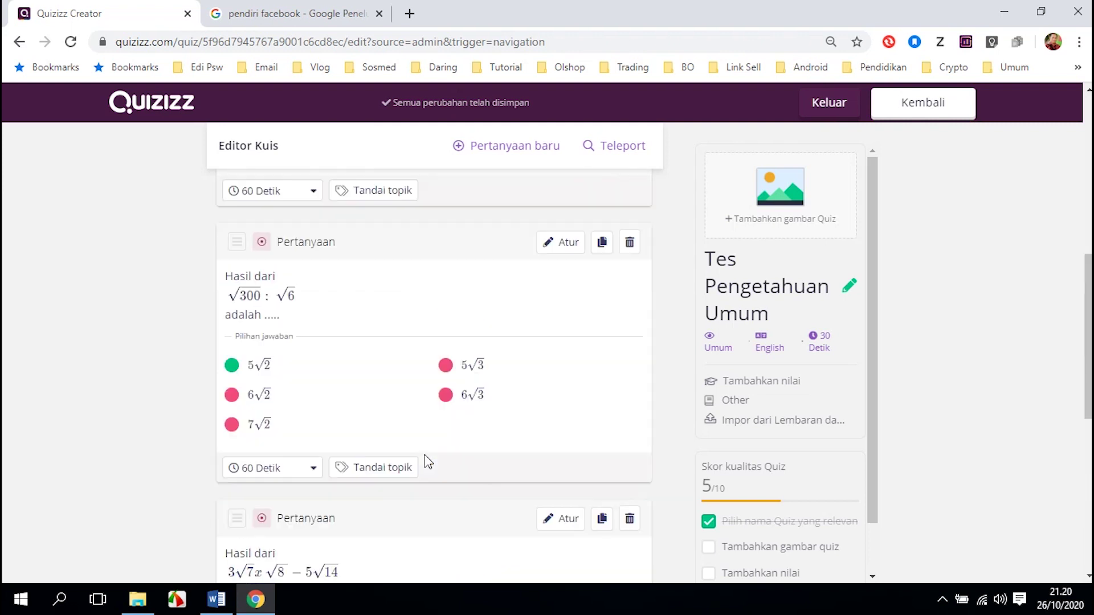
pyautogui.scroll(5, 428, 461)
pyautogui.scroll(3, 431, 455)
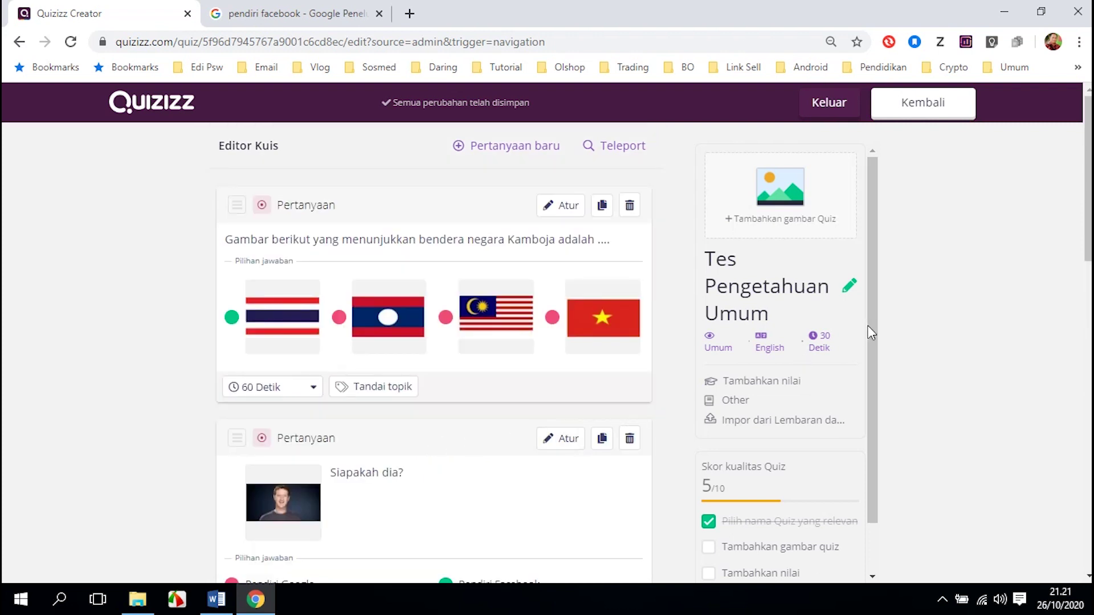
# - Open the quiz details form (Rincian kuis) and search Google Images for gambar buku in the other browser tab
pyautogui.click(921, 106)
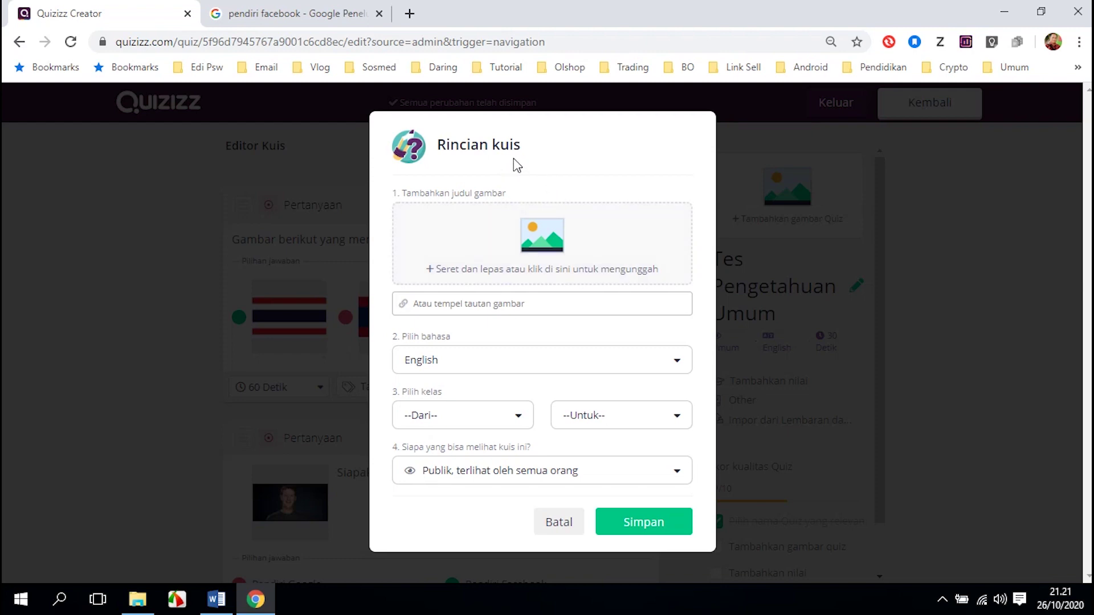
pyautogui.click(334, 16)
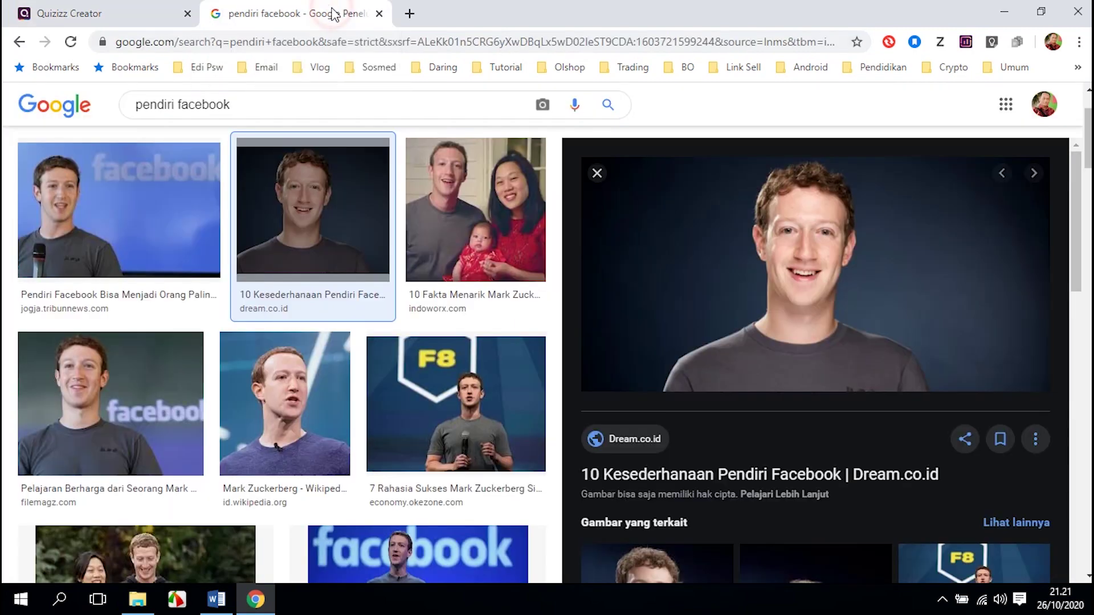
pyautogui.moveTo(283, 108); pyautogui.dragTo(41, 74)
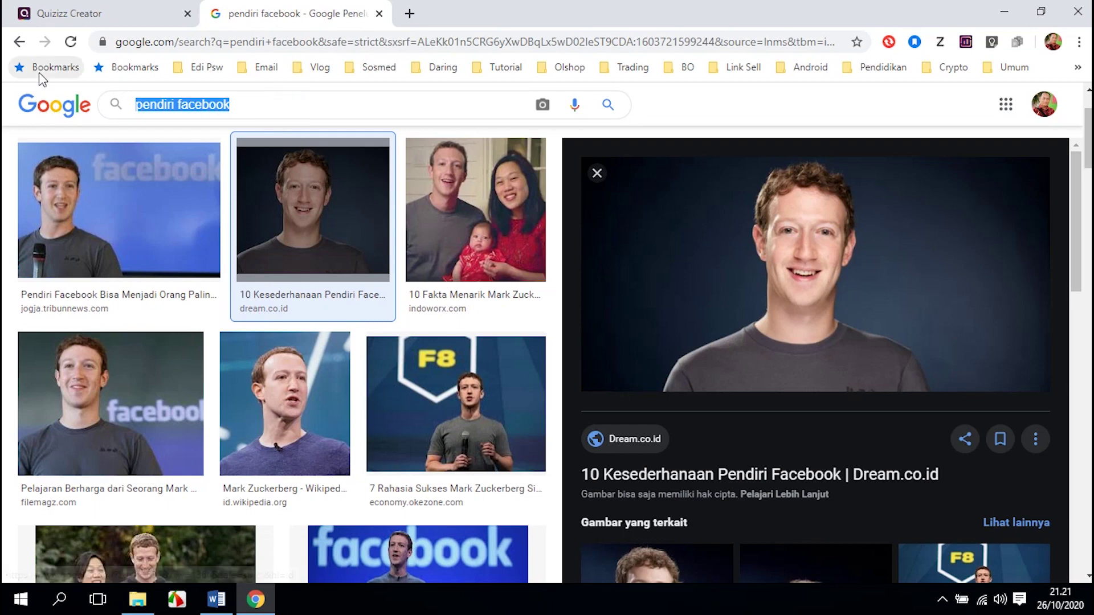
pyautogui.write('gambar buk')
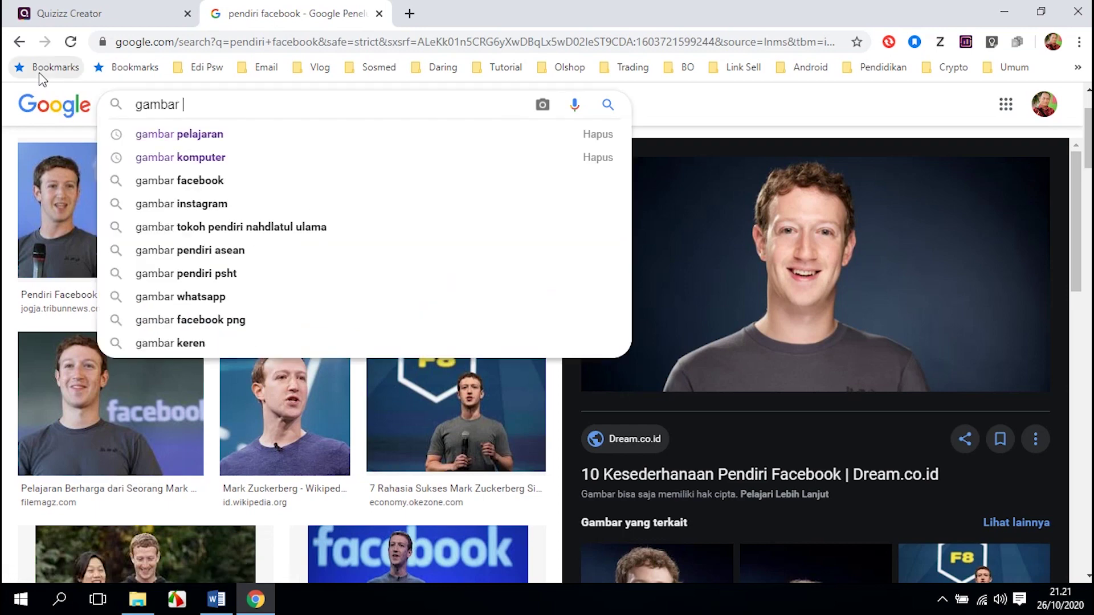
pyautogui.write('u')
pyautogui.press('Return')
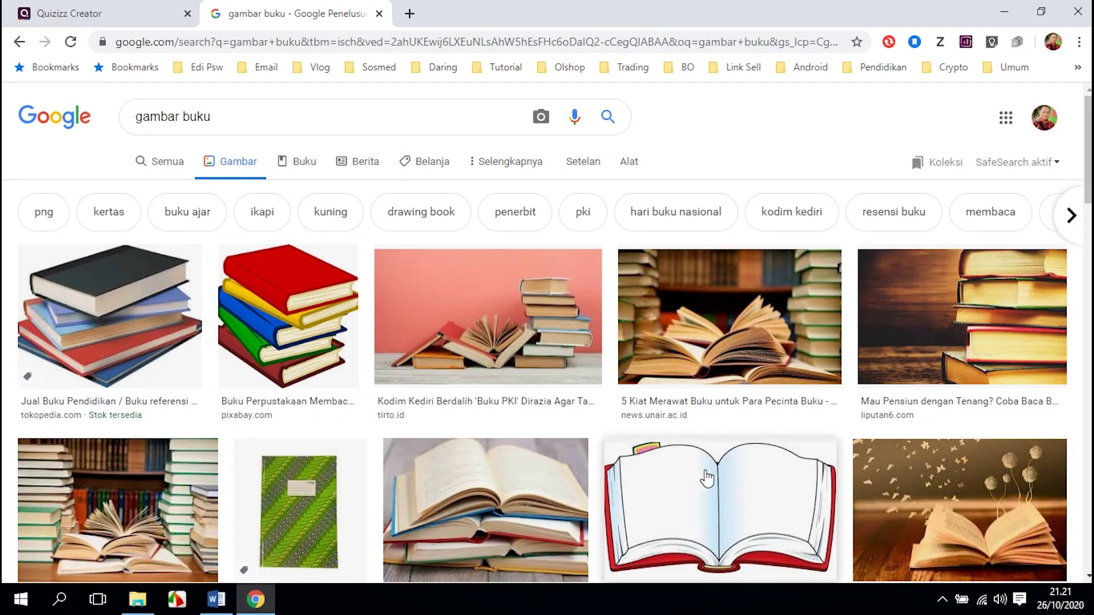
# - Browse the gambar buku image results and copy the image address of the CNN Indonesia photo with an open book on stacked books
pyautogui.scroll(-2, 707, 476)
pyautogui.scroll(-8, 707, 476)
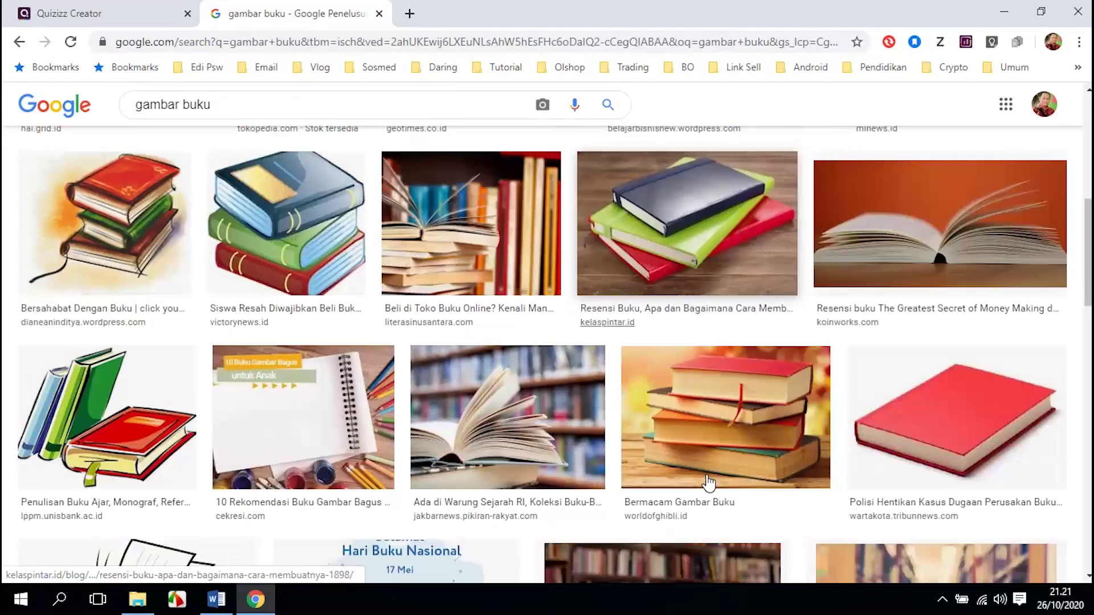
pyautogui.scroll(-4, 709, 485)
pyautogui.scroll(1, 710, 486)
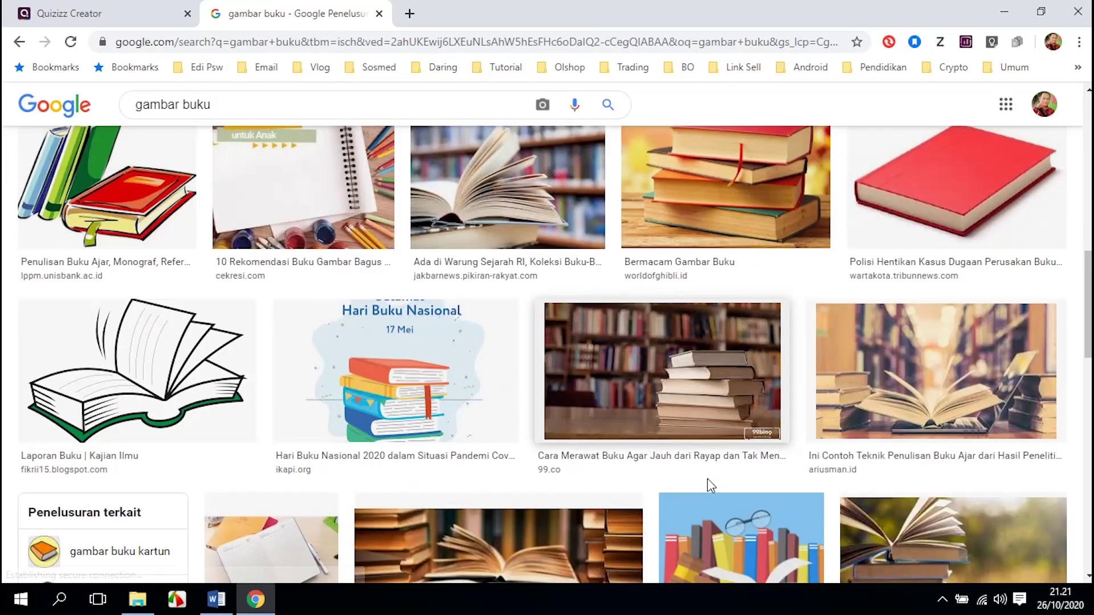
pyautogui.scroll(-3, 710, 486)
pyautogui.scroll(-3, 709, 486)
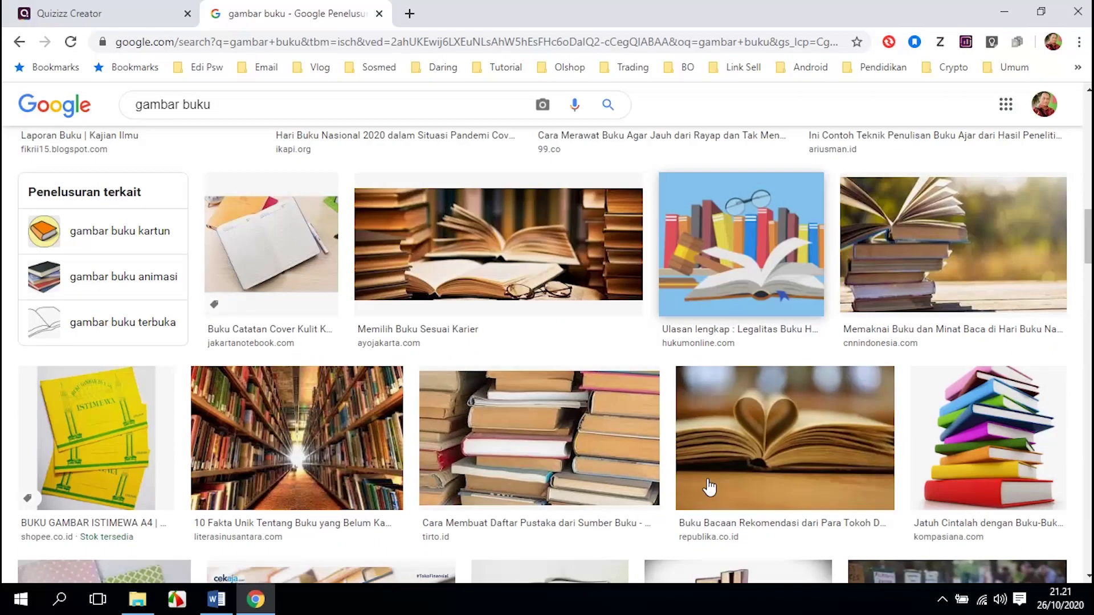
pyautogui.scroll(1, 710, 486)
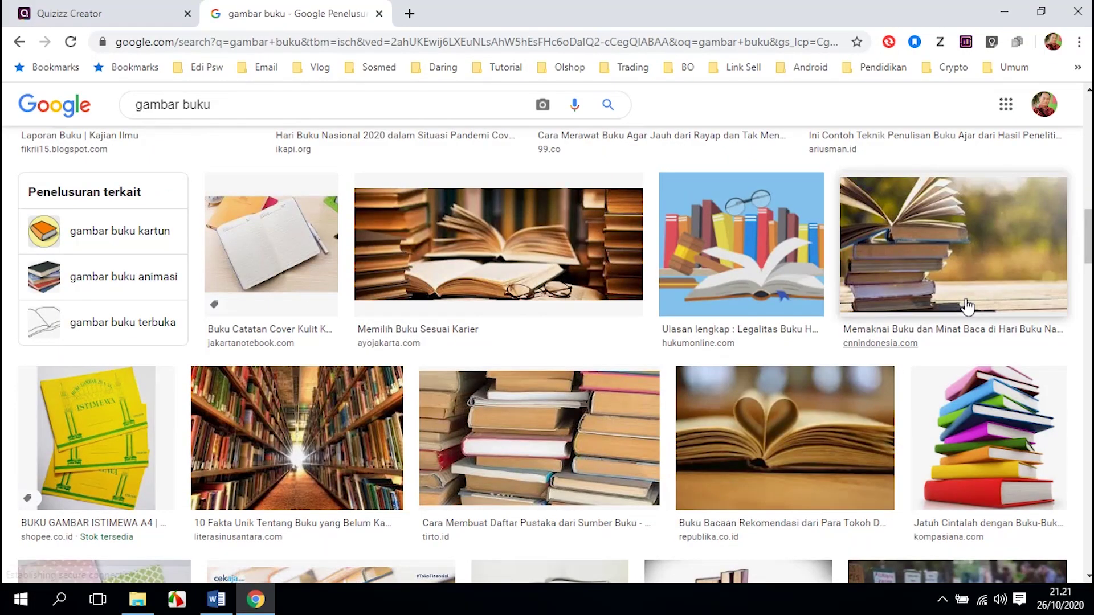
pyautogui.click(938, 237)
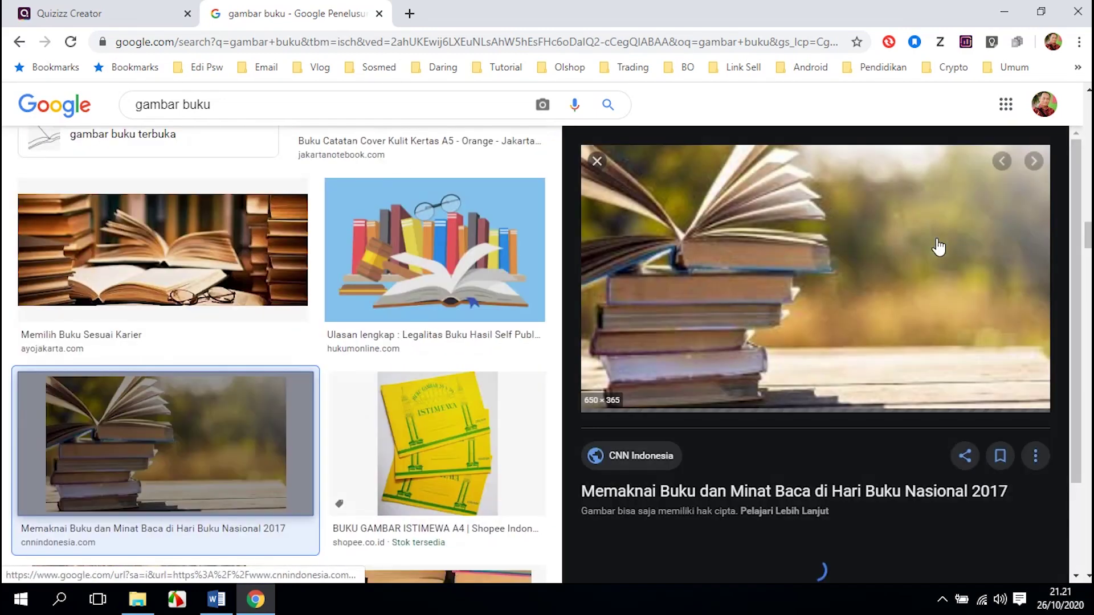
pyautogui.rightClick(824, 228)
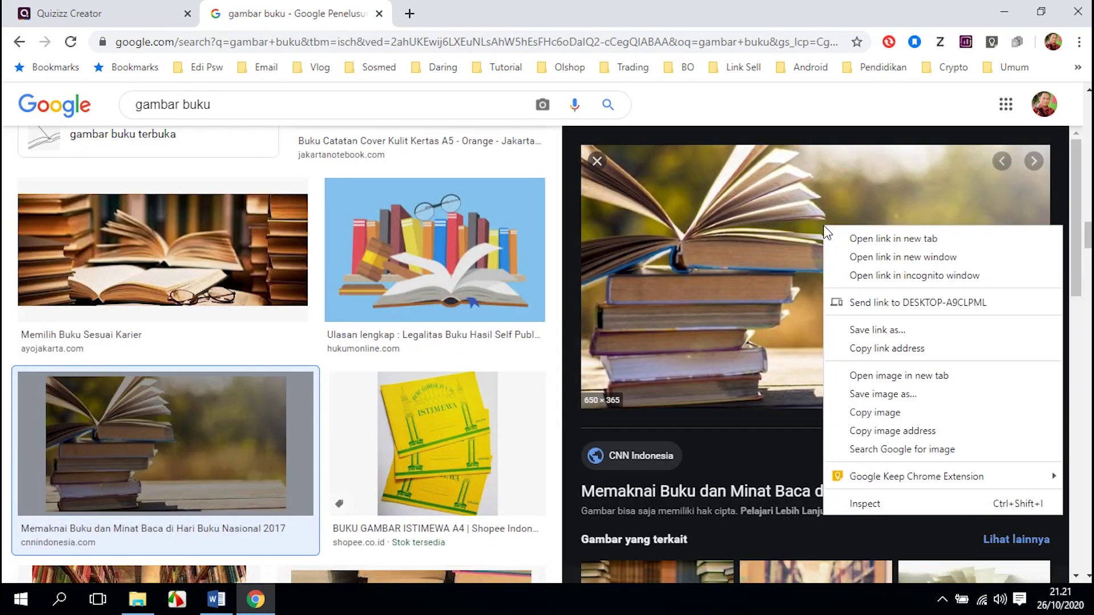
pyautogui.click(875, 432)
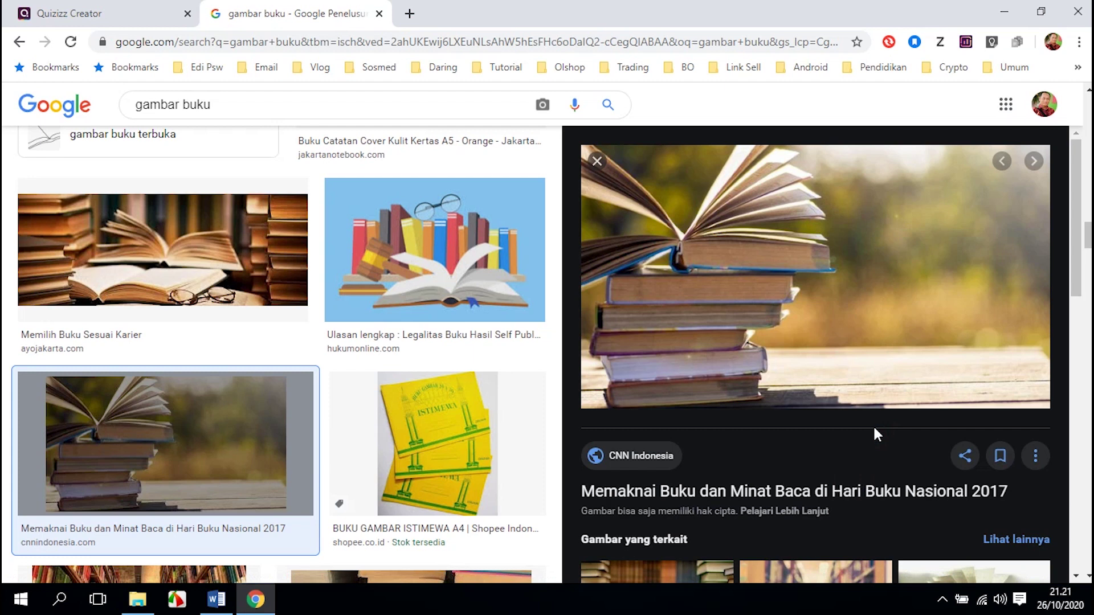
# - Switch to the Quizizz tab and paste the copied image address as the title image link in Rincian kuis
pyautogui.click(109, 12)
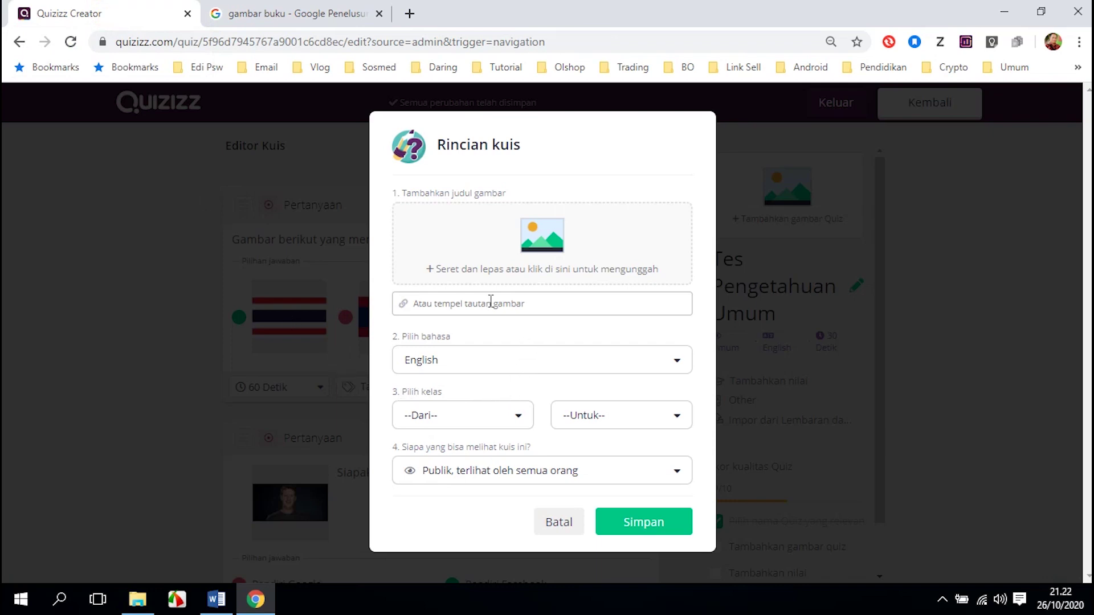
pyautogui.click(521, 298)
pyautogui.rightClick(521, 302)
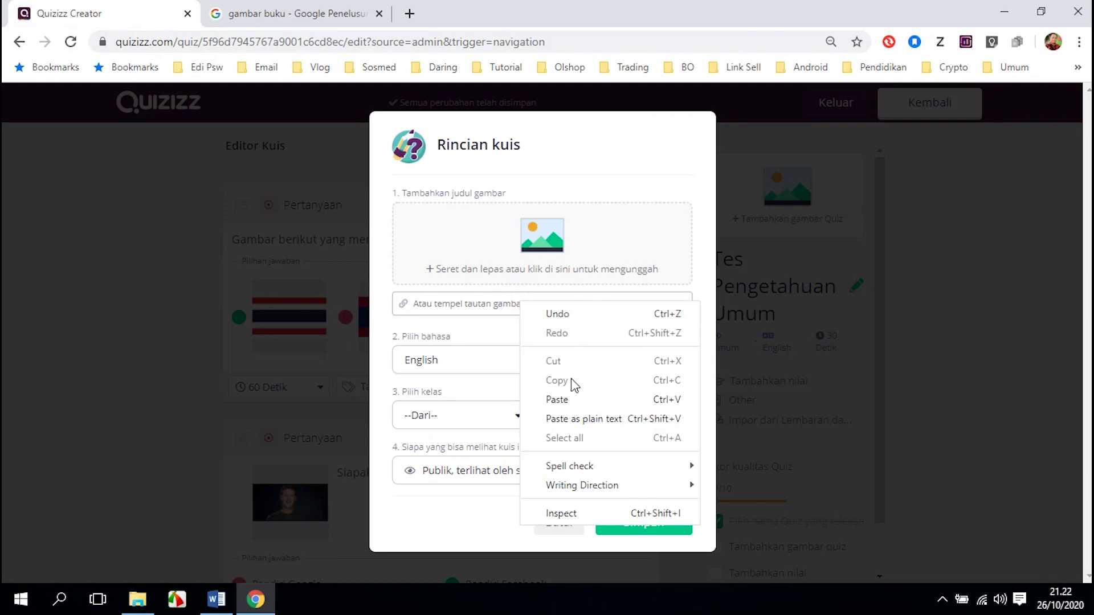
pyautogui.click(566, 399)
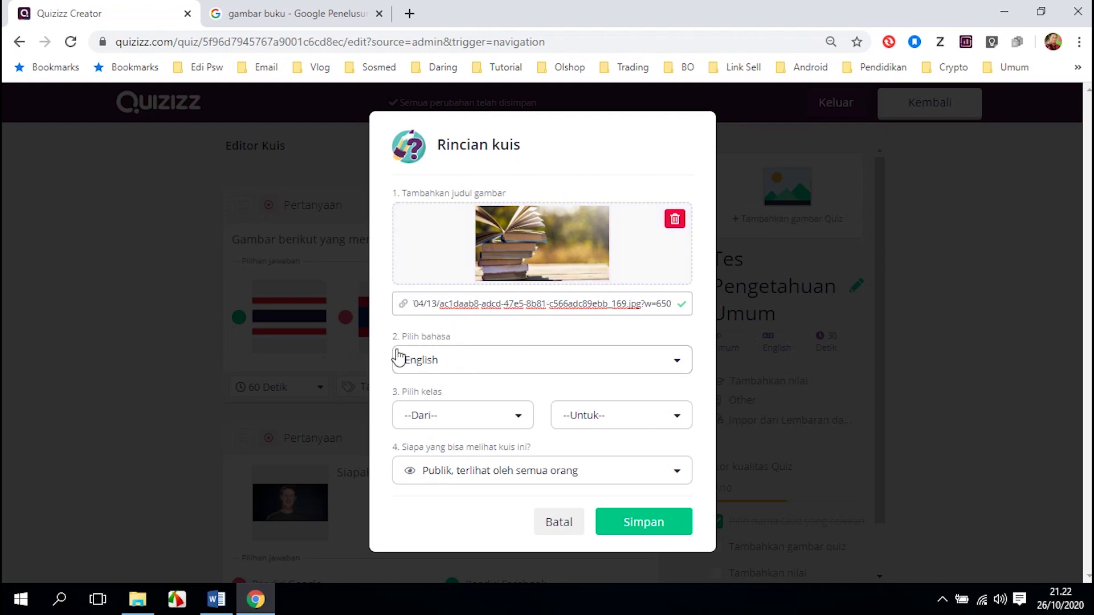
# - Set the quiz language to Indonesian in the quiz details
pyautogui.click(459, 362)
pyautogui.scroll(-18, 506, 446)
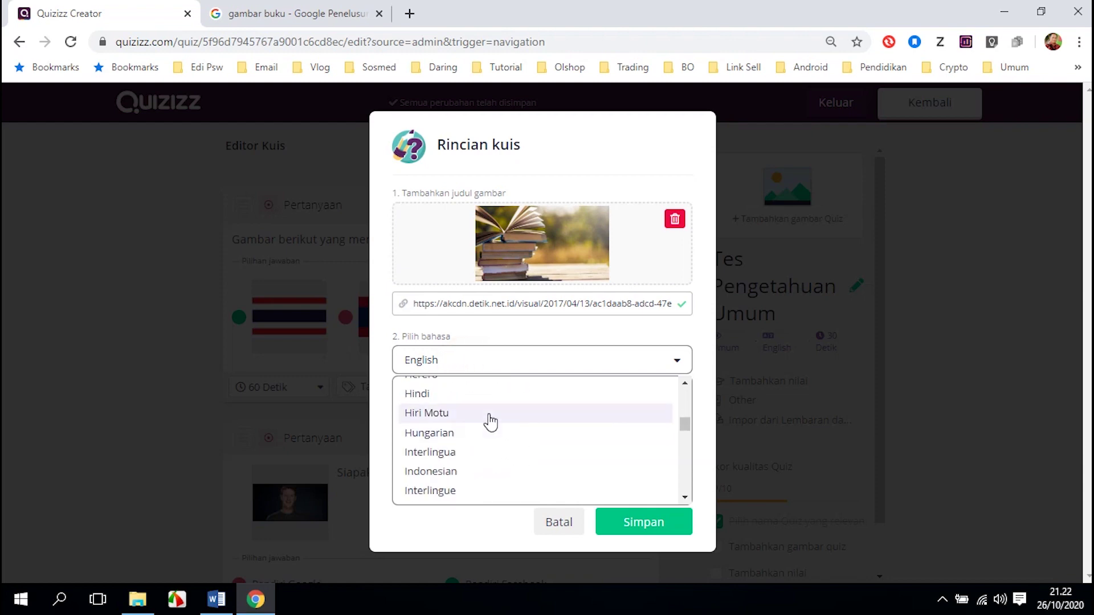
pyautogui.click(436, 472)
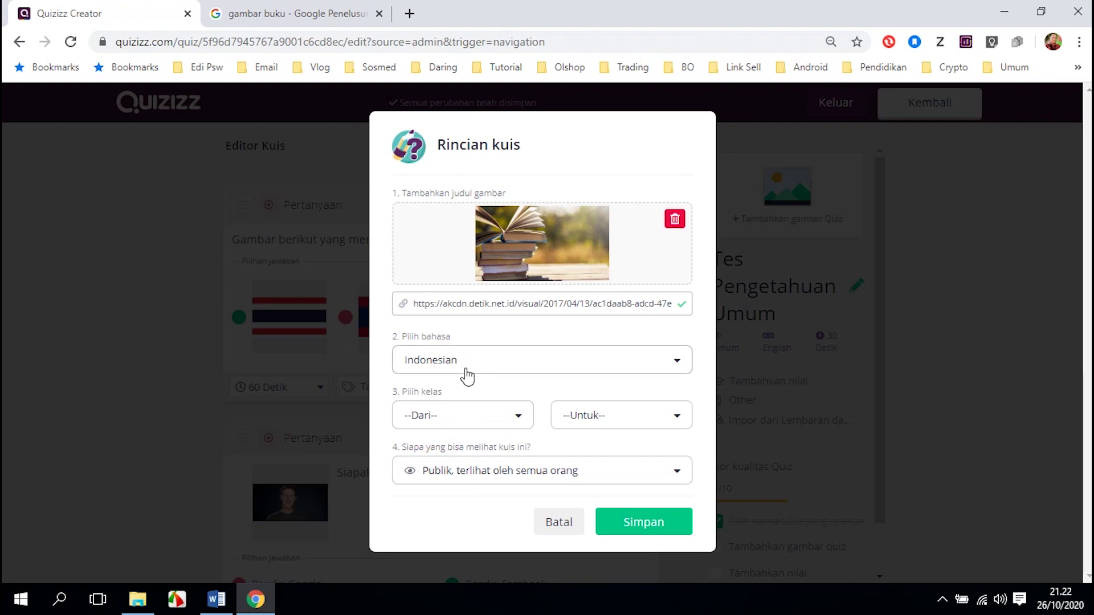
# - Set the quiz's class range from 8th to 10th in the quiz details
pyautogui.click(519, 420)
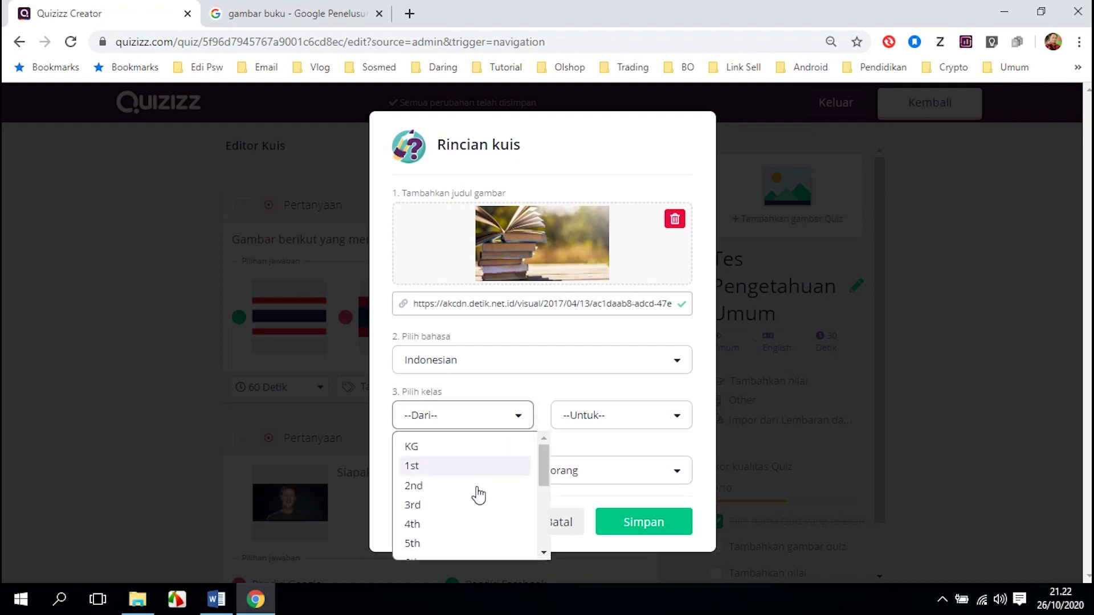
pyautogui.scroll(-1, 439, 522)
pyautogui.scroll(-2, 439, 522)
pyautogui.scroll(2, 437, 511)
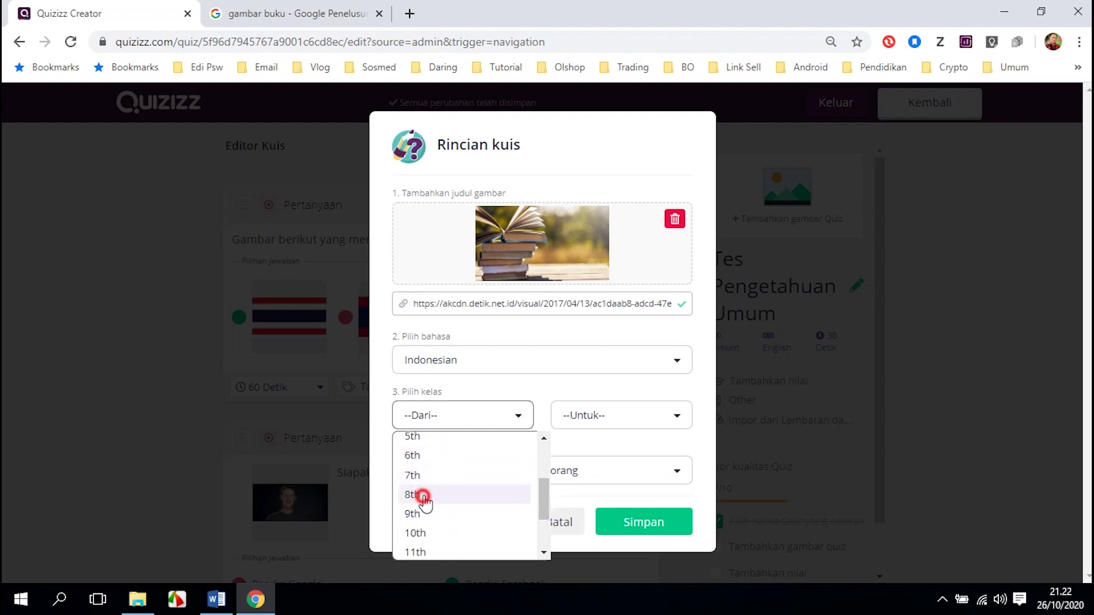
pyautogui.click(423, 497)
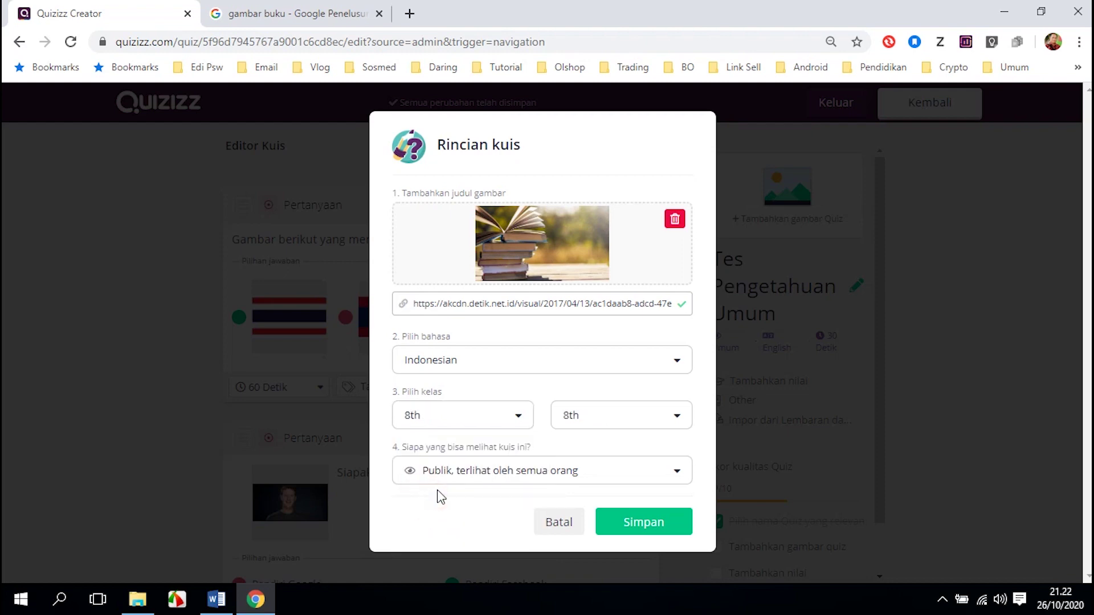
pyautogui.click(598, 420)
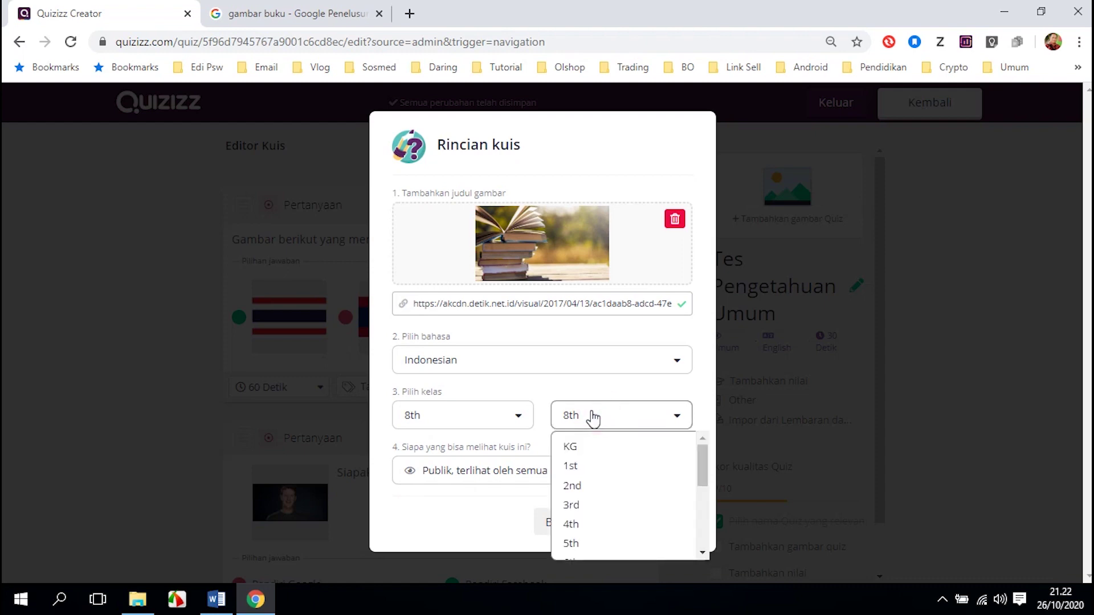
pyautogui.scroll(-3, 581, 484)
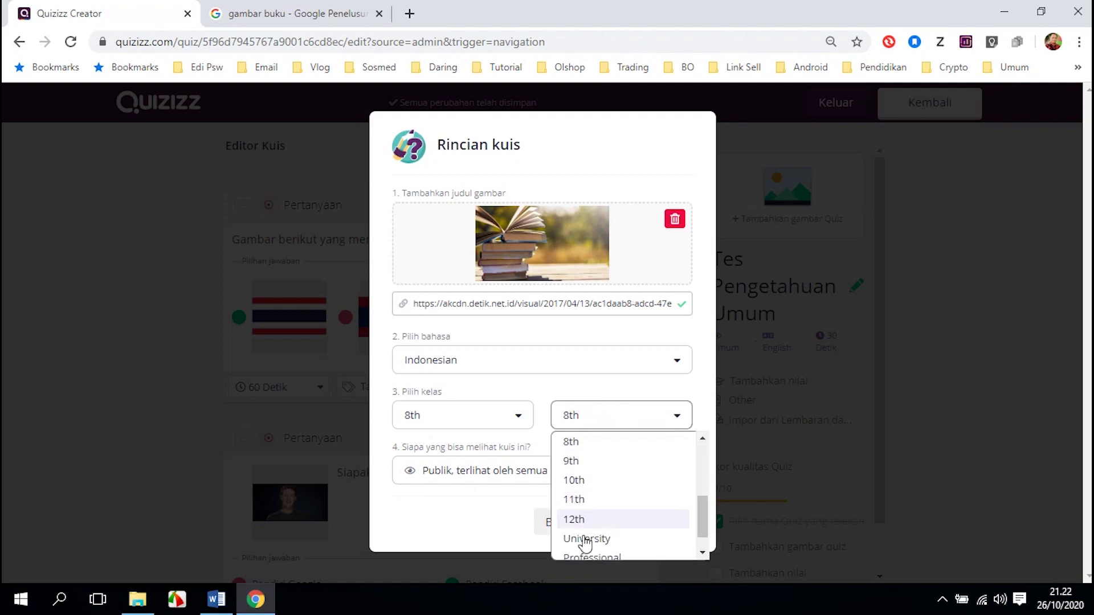
pyautogui.click(586, 481)
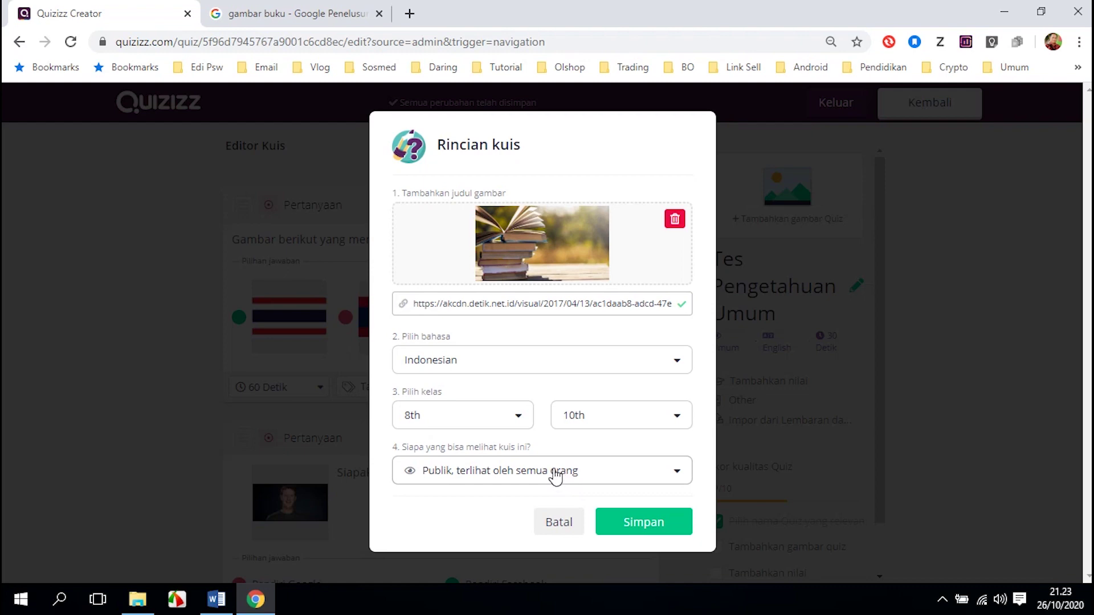
# - Try the visibility option Pribadi, terlihat oleh Anda, return it to Publik, terlihat oleh semua orang, and save the quiz details
pyautogui.click(461, 470)
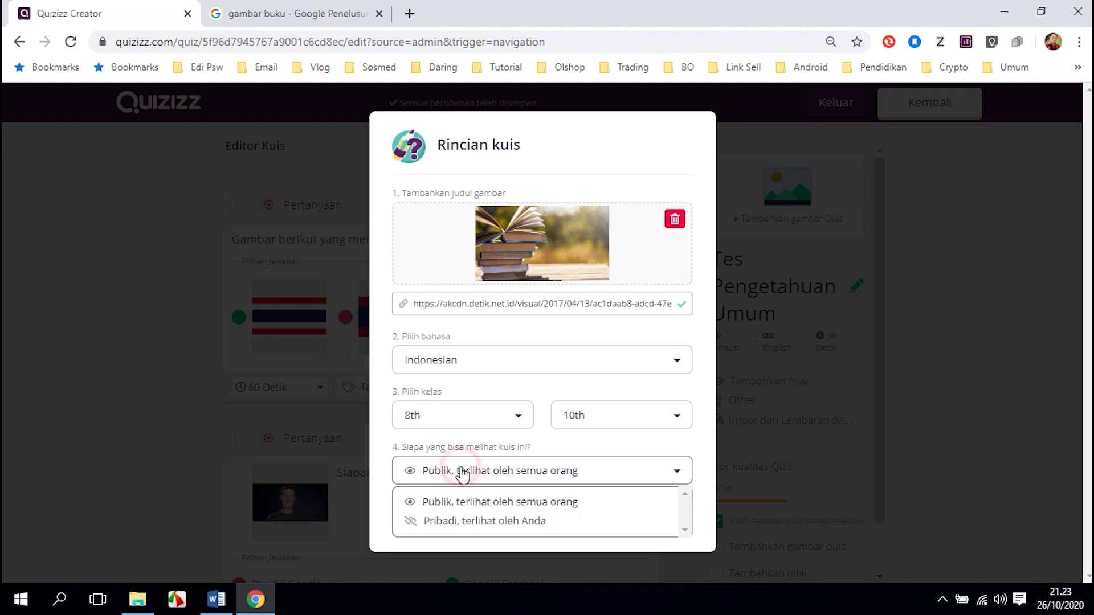
pyautogui.click(445, 521)
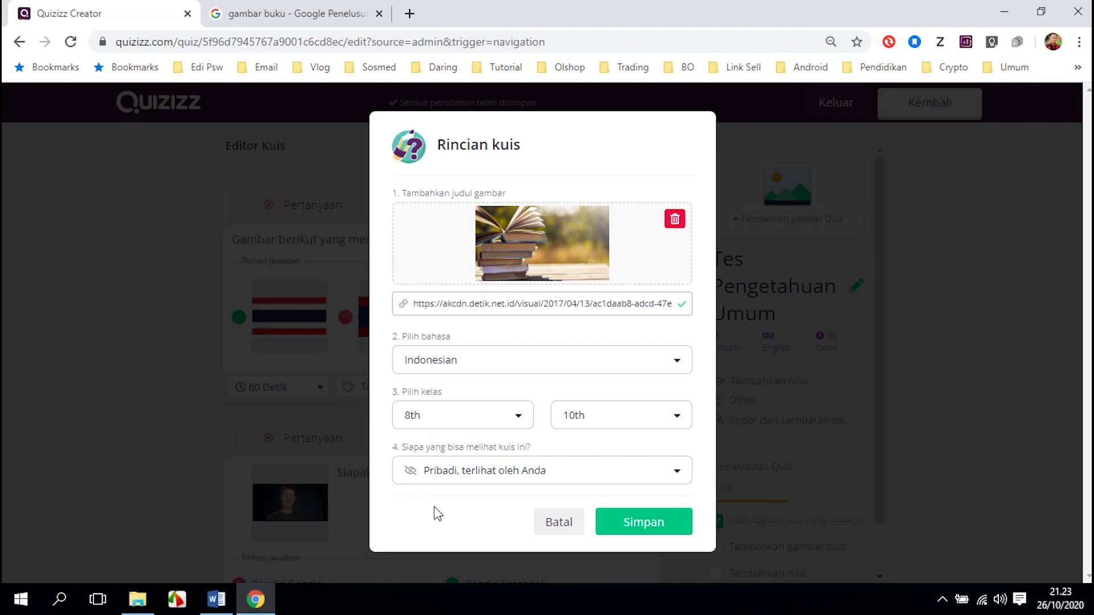
pyautogui.click(459, 471)
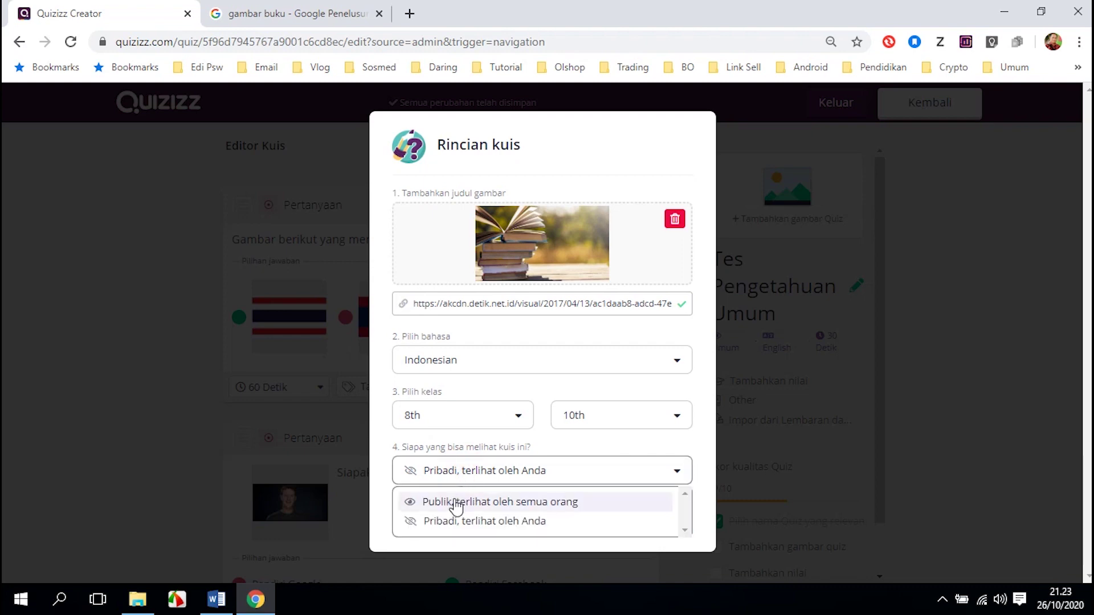
pyautogui.click(459, 504)
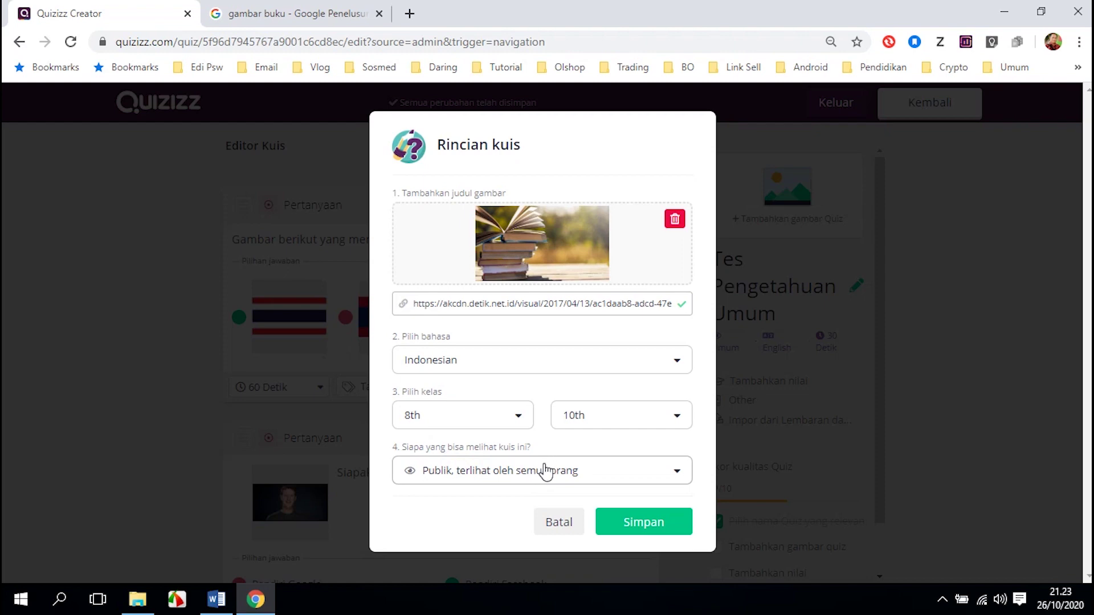
pyautogui.click(634, 525)
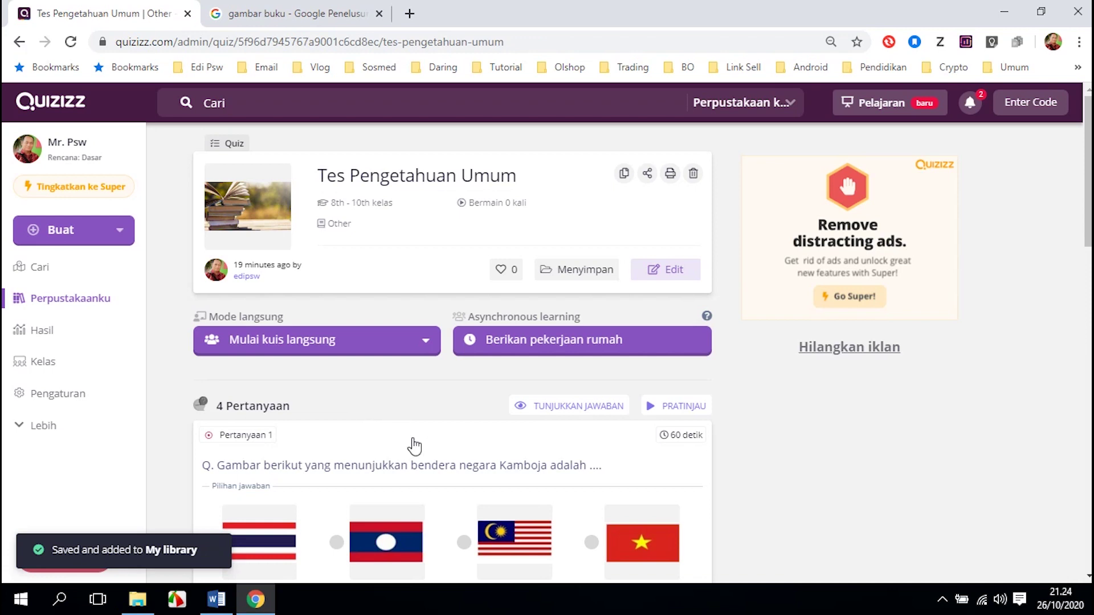
# - Review the questions and answer options on the saved Tes Pengetahuan Umum quiz page
pyautogui.scroll(-12, 399, 428)
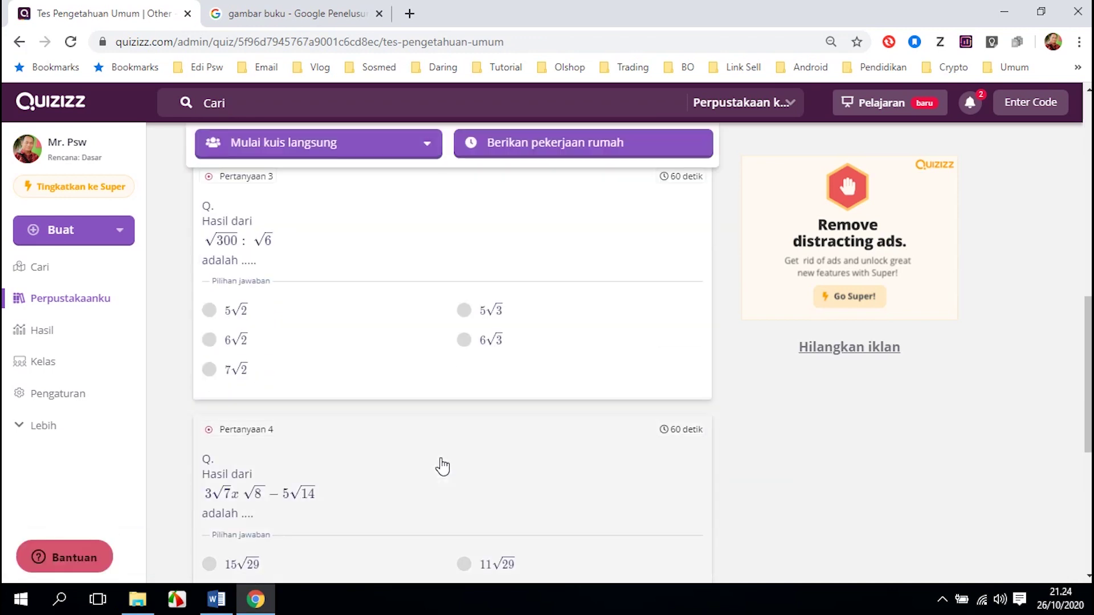
pyautogui.scroll(-6, 443, 466)
pyautogui.scroll(4, 442, 466)
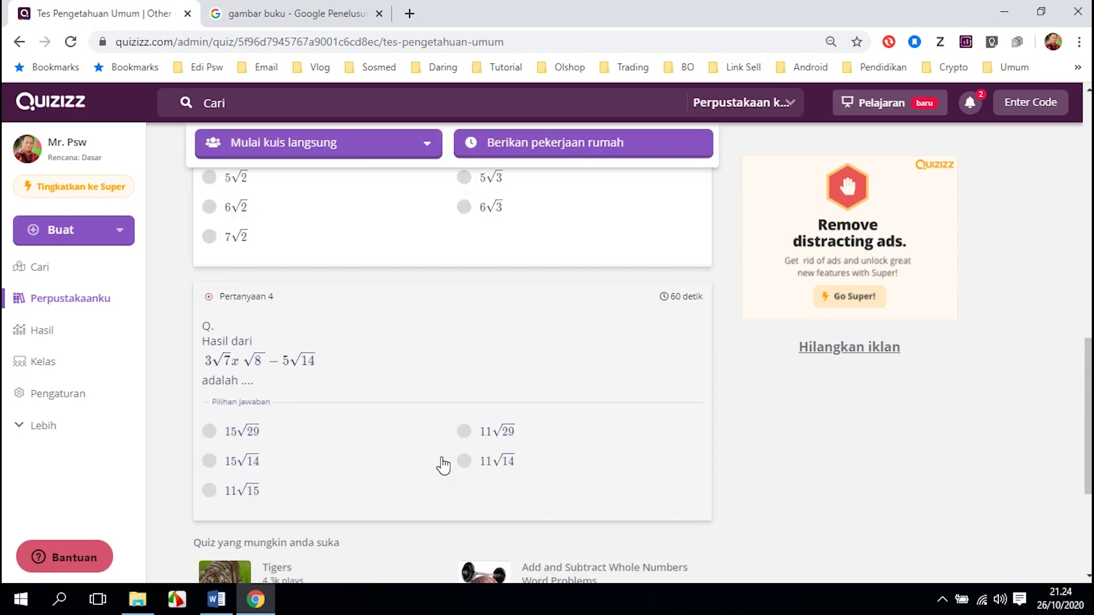
pyautogui.scroll(1, 443, 466)
pyautogui.scroll(8, 442, 466)
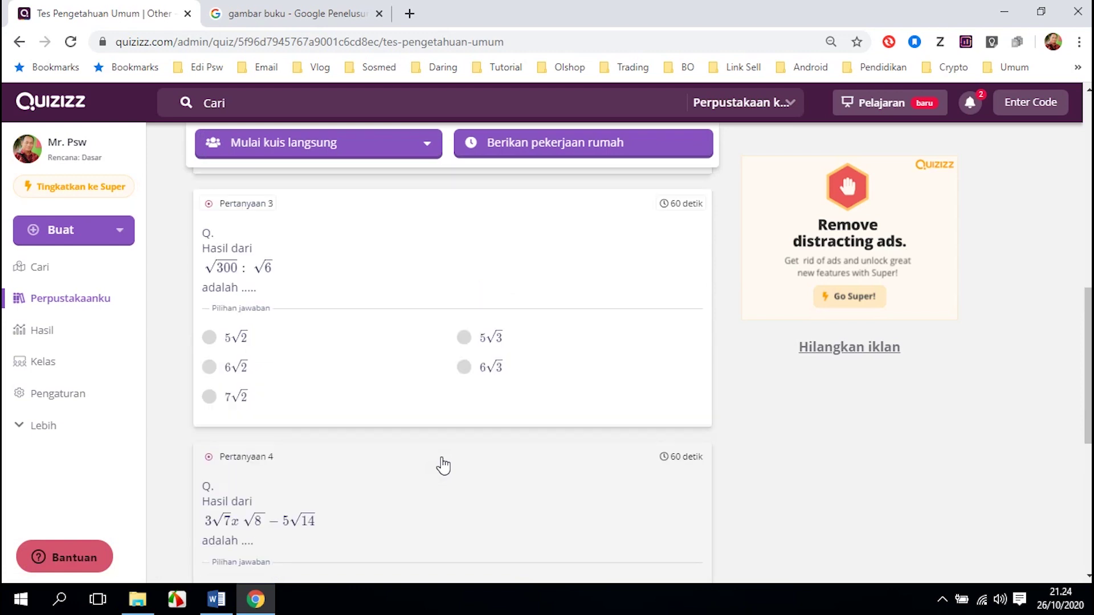
pyautogui.scroll(5, 450, 460)
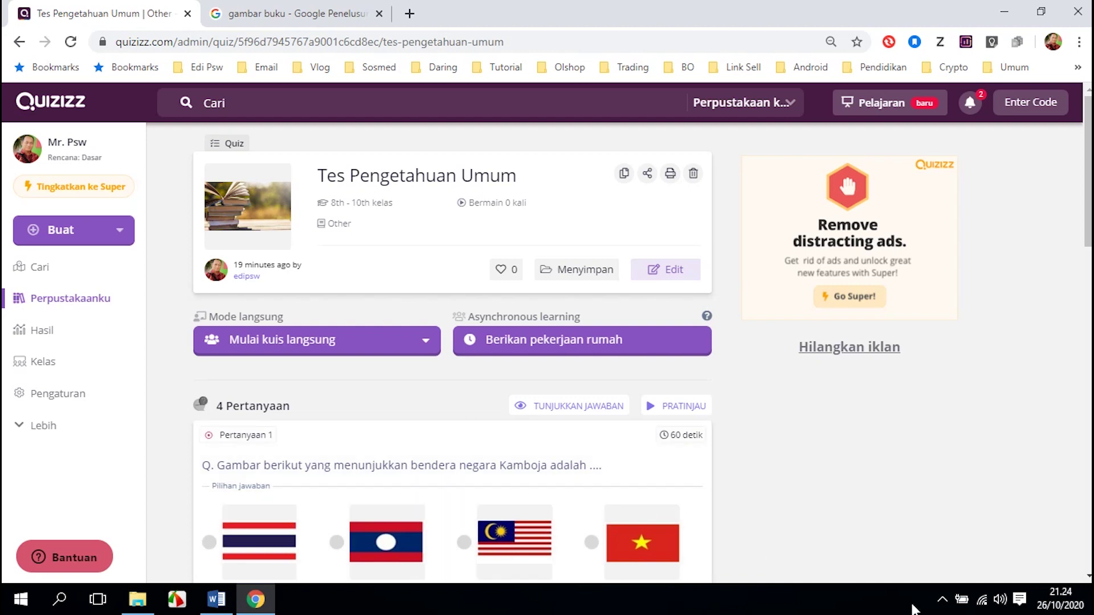
pyautogui.click(941, 600)
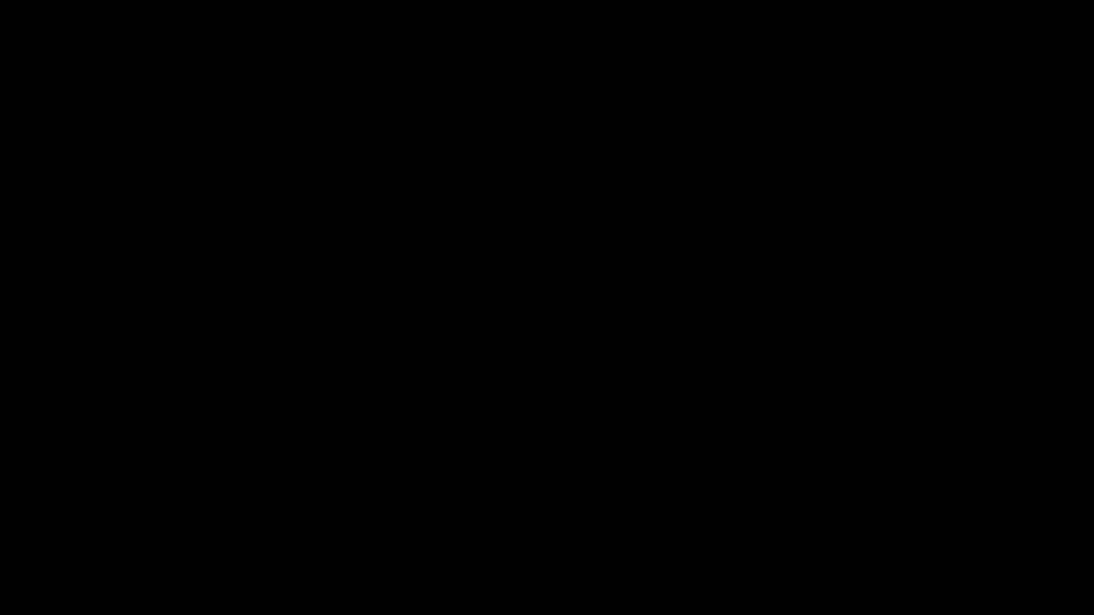